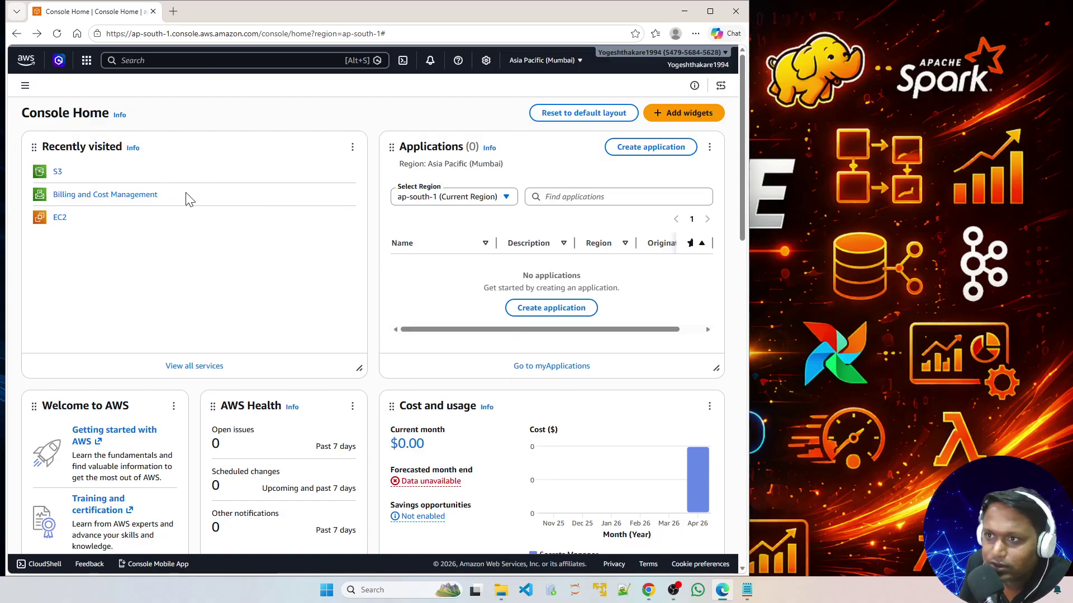
# Open the S3 service from the Storage category of AWS services.
pyautogui.click(87, 60)
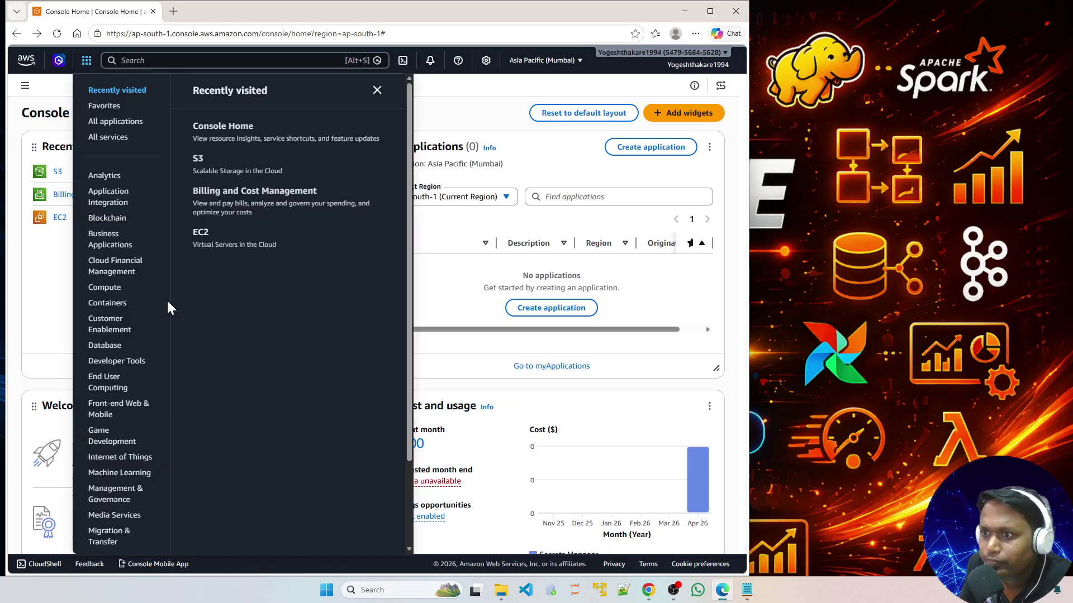
pyautogui.scroll(-3, 115, 407)
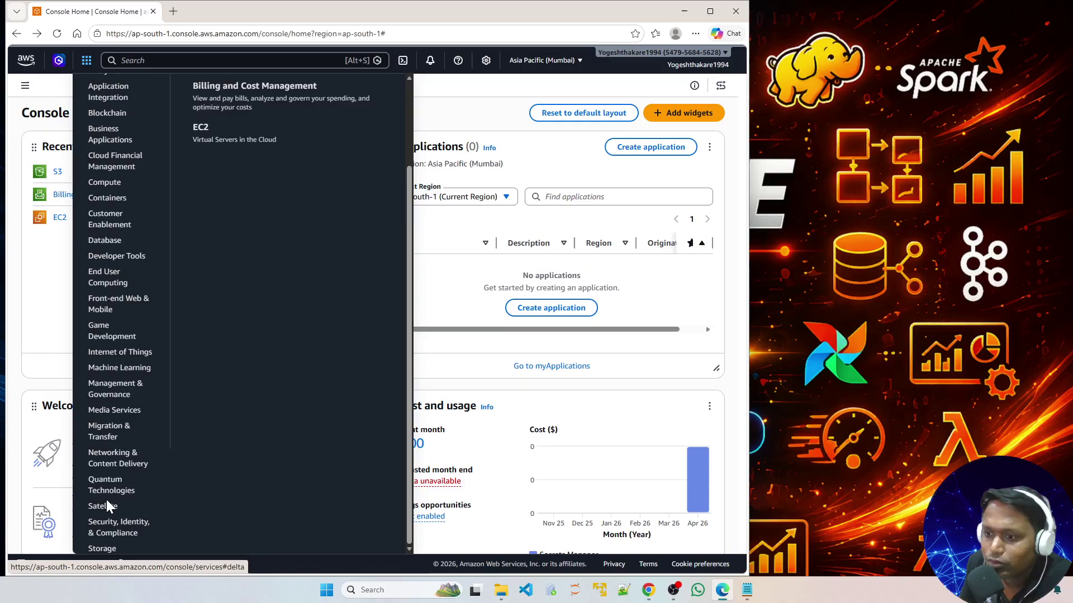
pyautogui.click(106, 549)
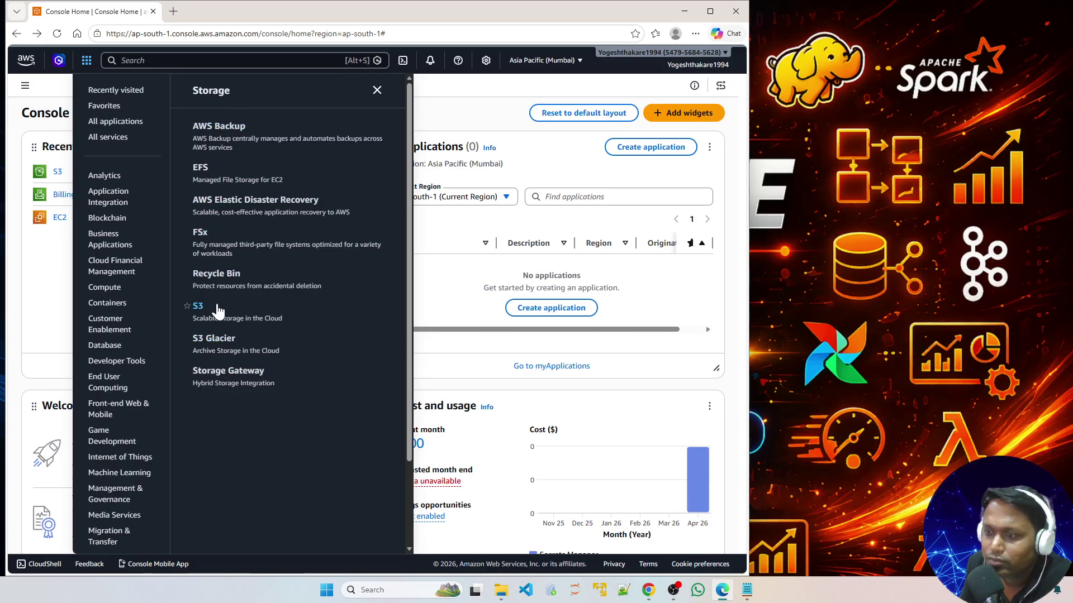
pyautogui.click(199, 307)
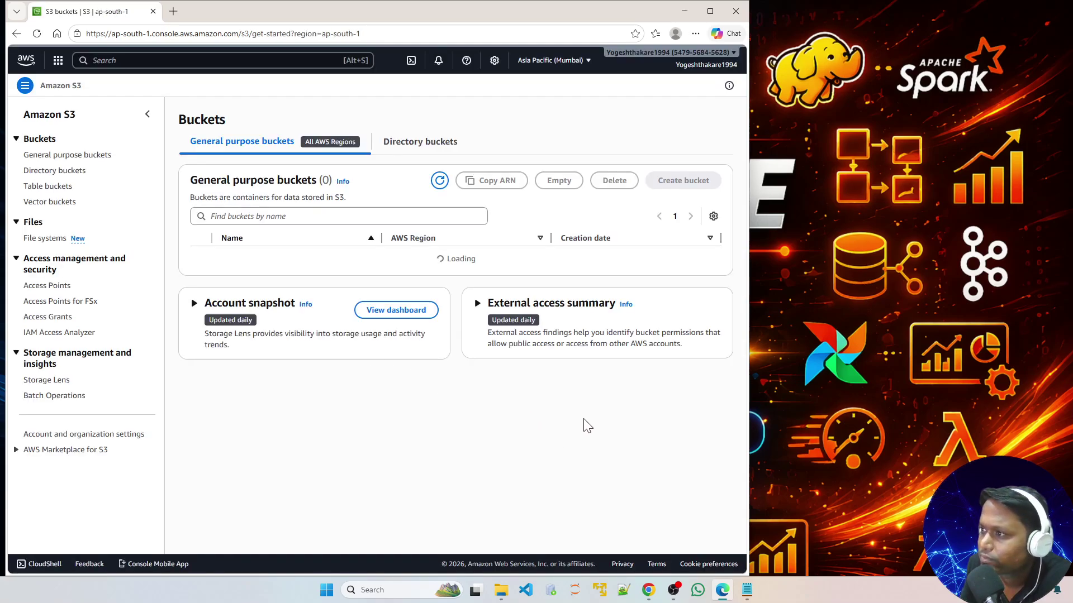
# Bring up the S3 notes beside the console and start creating a bucket.
pyautogui.moveTo(746, 592)
pyautogui.click(719, 534)
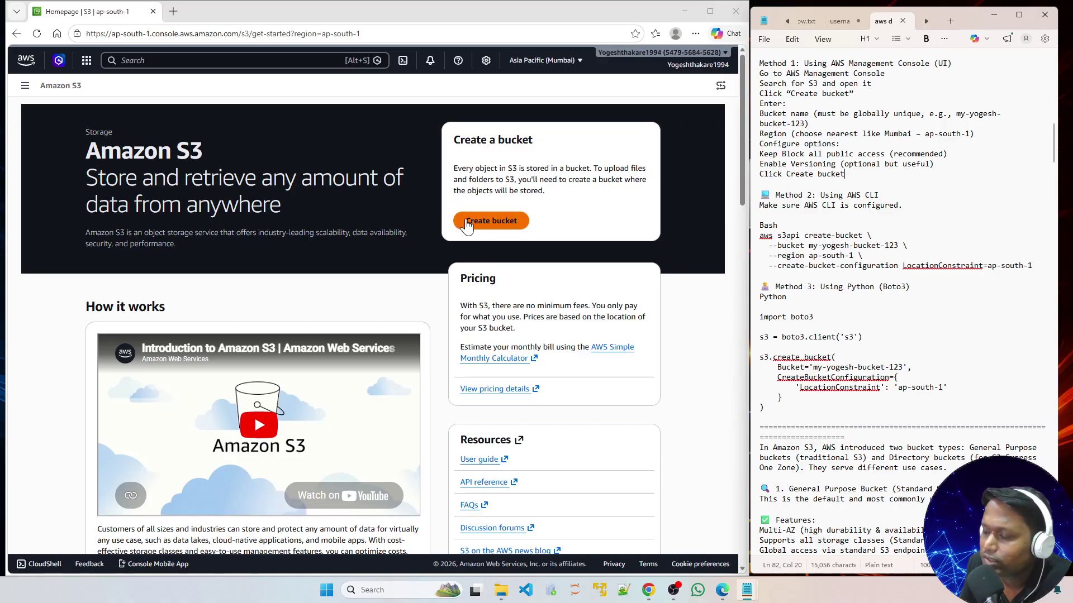
pyautogui.click(495, 229)
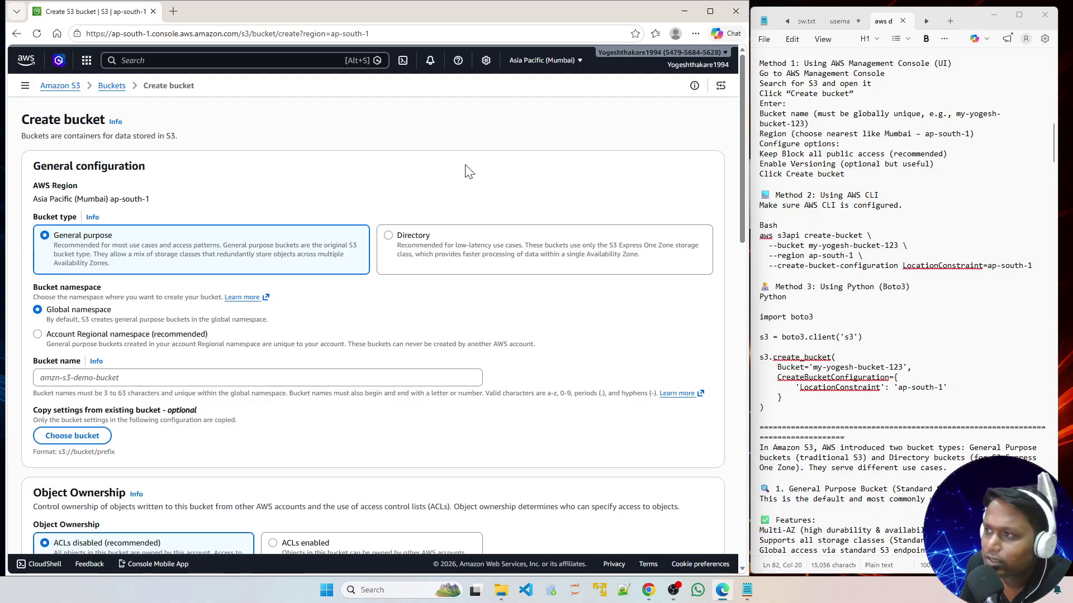
# Look over the available AWS regions, and read the features and use cases of general purpose and directory buckets in the notes.
pyautogui.click(541, 71)
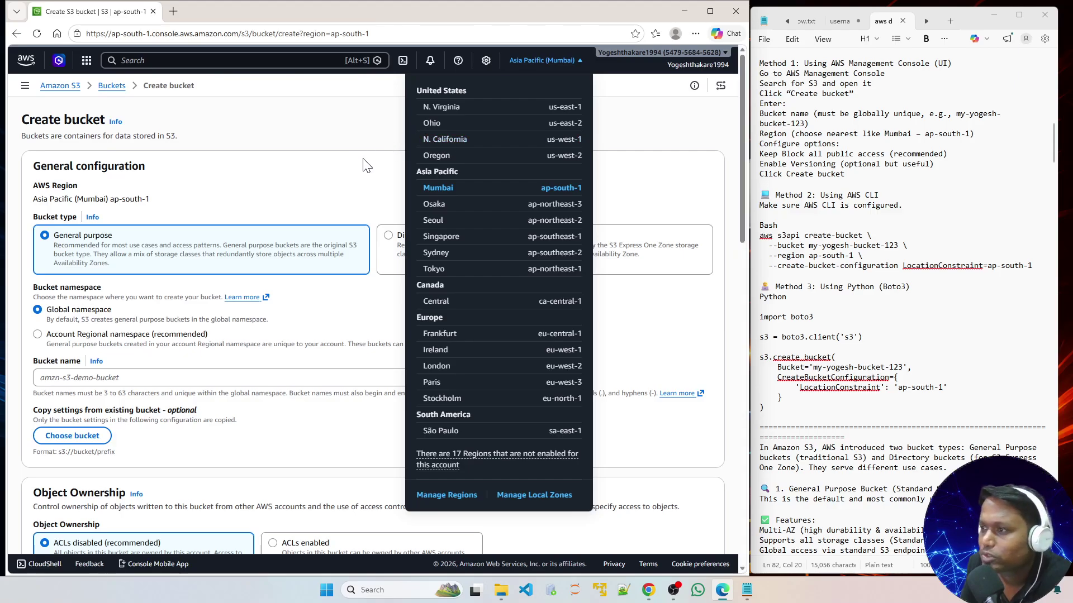
pyautogui.click(332, 164)
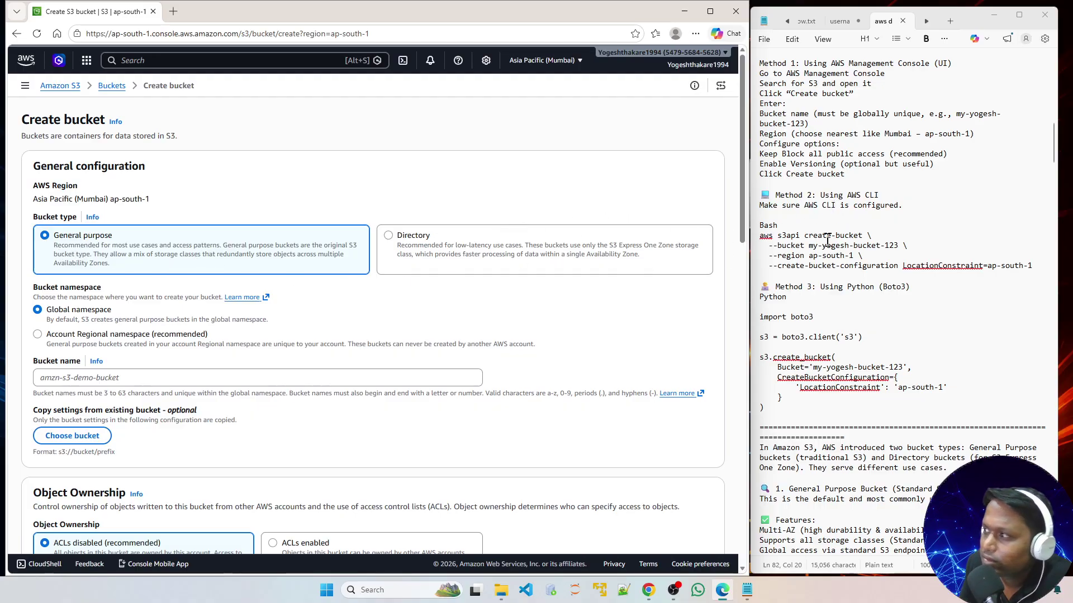
pyautogui.scroll(-7, 818, 249)
pyautogui.scroll(-4, 819, 248)
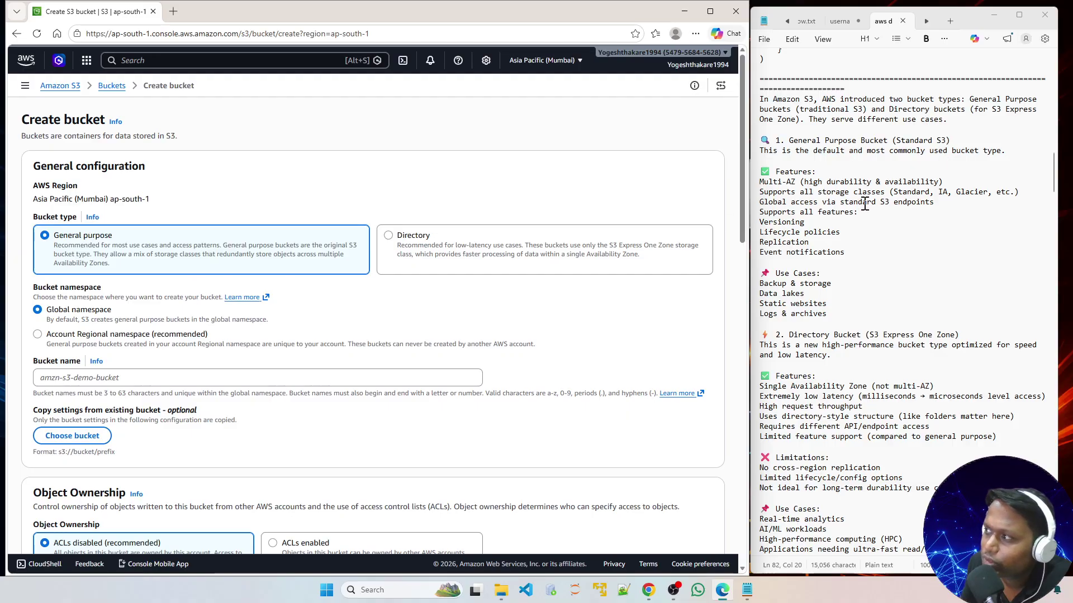
pyautogui.moveTo(890, 192); pyautogui.dragTo(1010, 193)
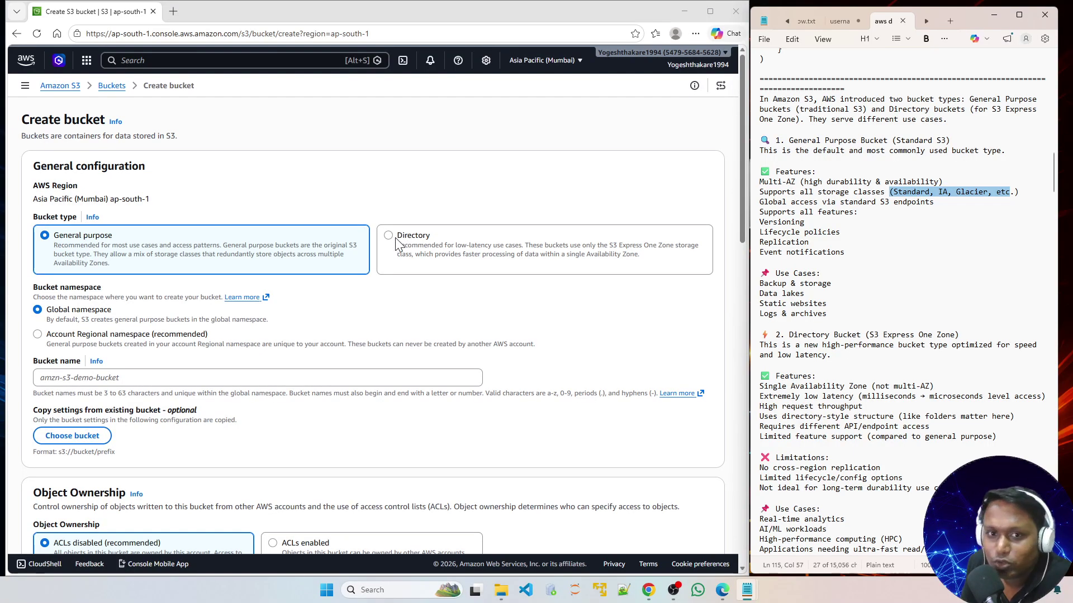
pyautogui.scroll(-2, 835, 272)
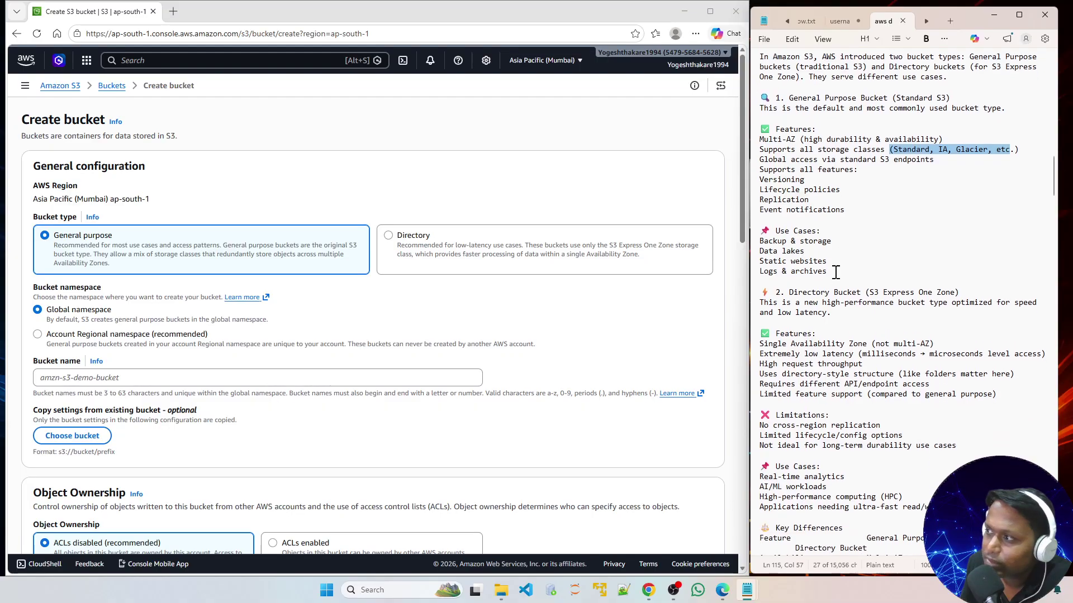
pyautogui.scroll(-1, 835, 272)
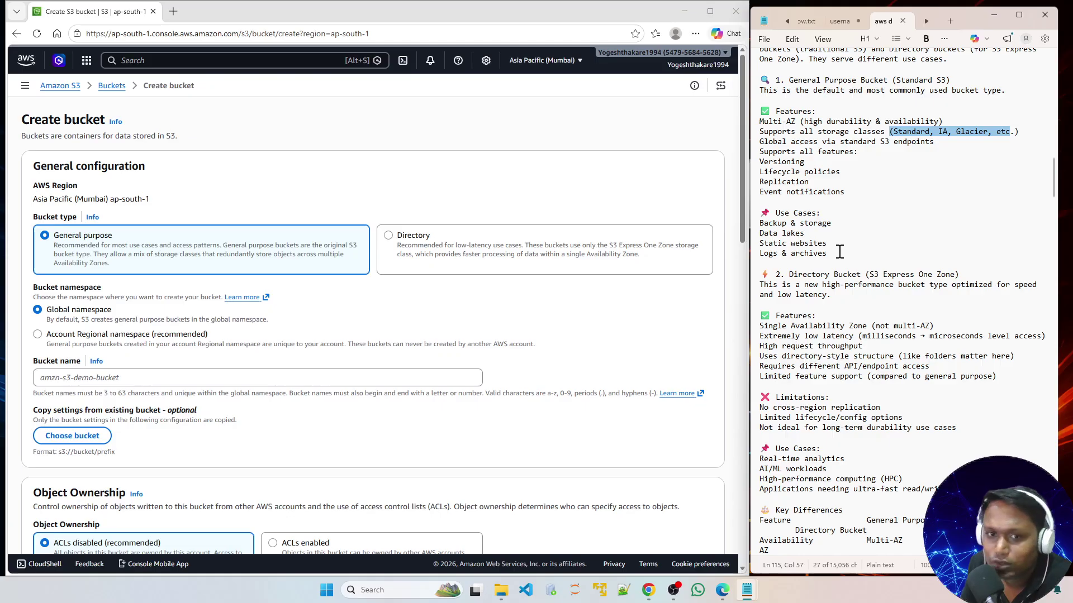
pyautogui.scroll(-2, 838, 252)
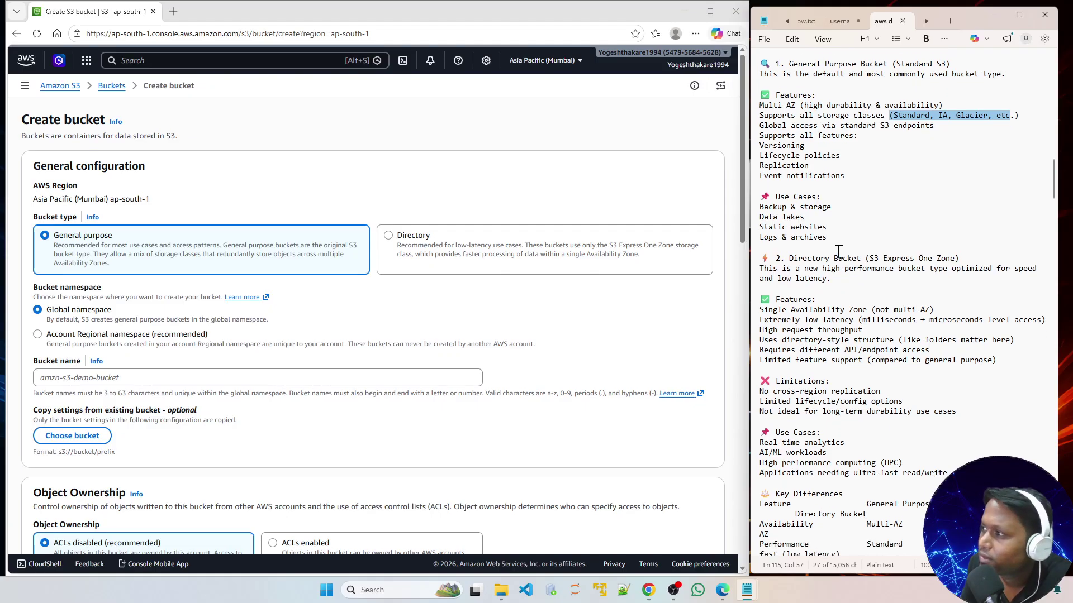
# Try the Directory bucket type while reading its limitations and key differences in the notes, and return to General purpose.
pyautogui.click(389, 237)
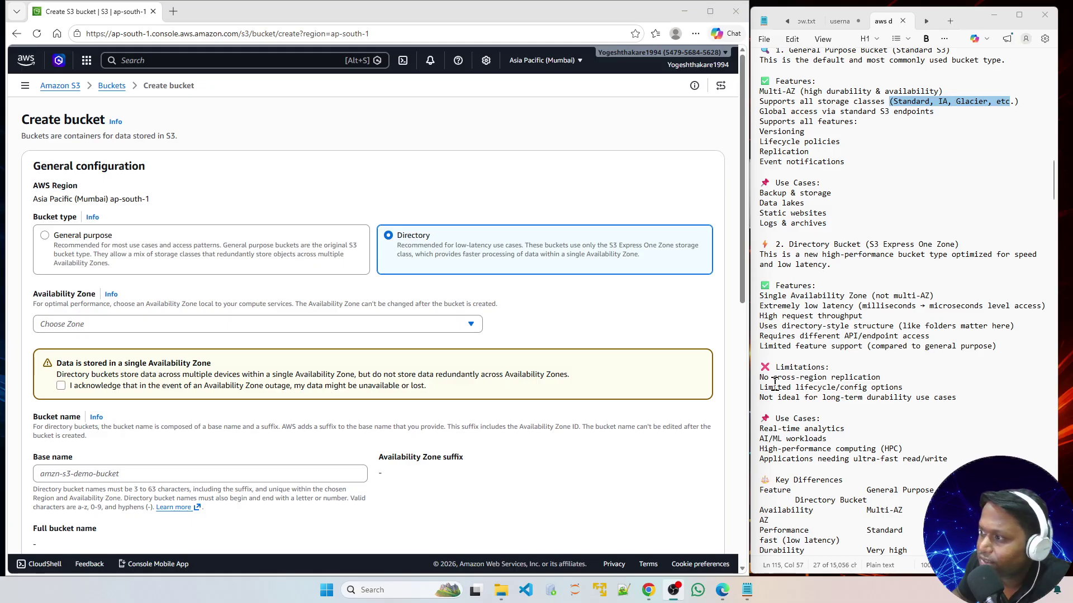
pyautogui.moveTo(760, 380); pyautogui.dragTo(872, 380)
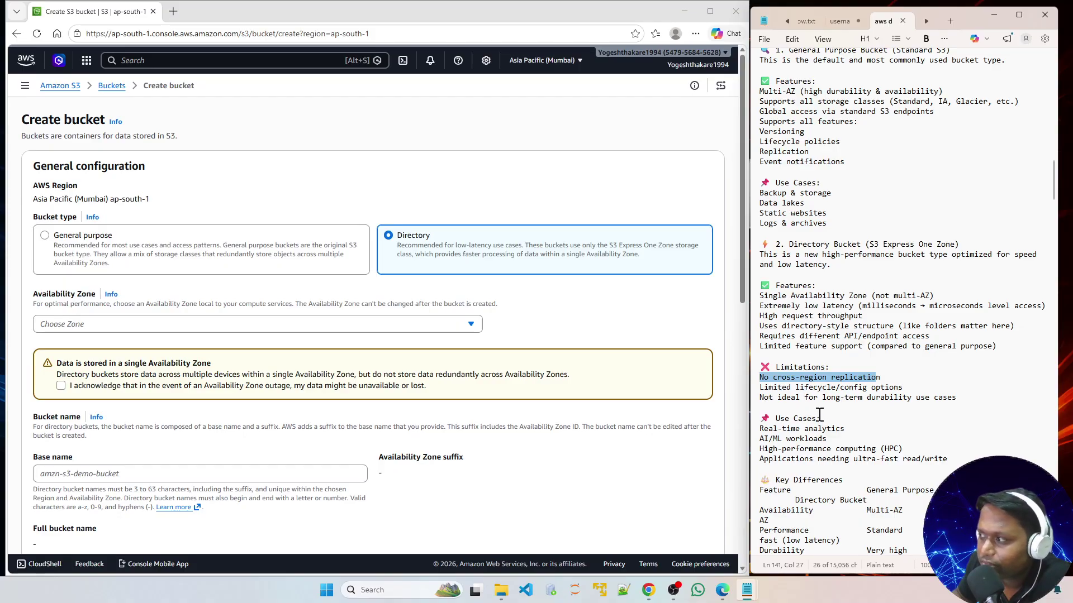
pyautogui.scroll(-4, 818, 414)
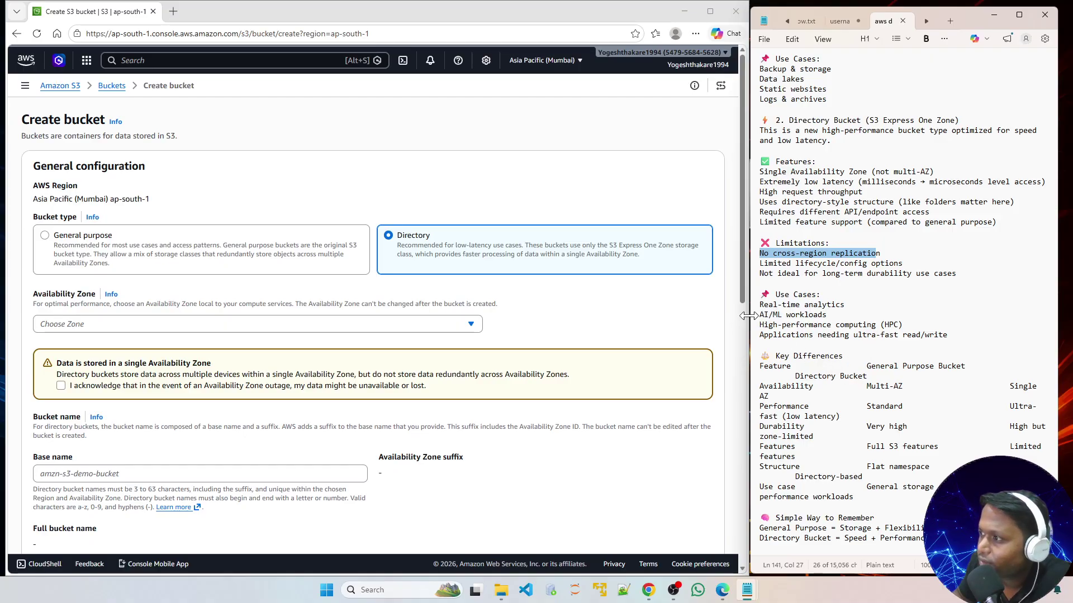
pyautogui.moveTo(751, 324); pyautogui.dragTo(630, 324)
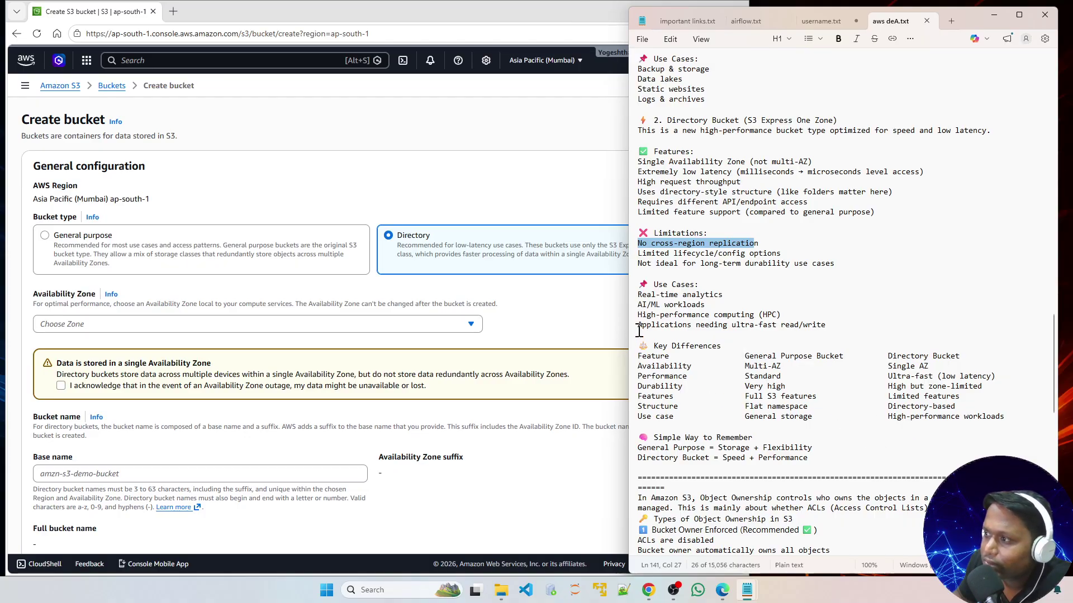
pyautogui.moveTo(630, 330); pyautogui.dragTo(761, 324)
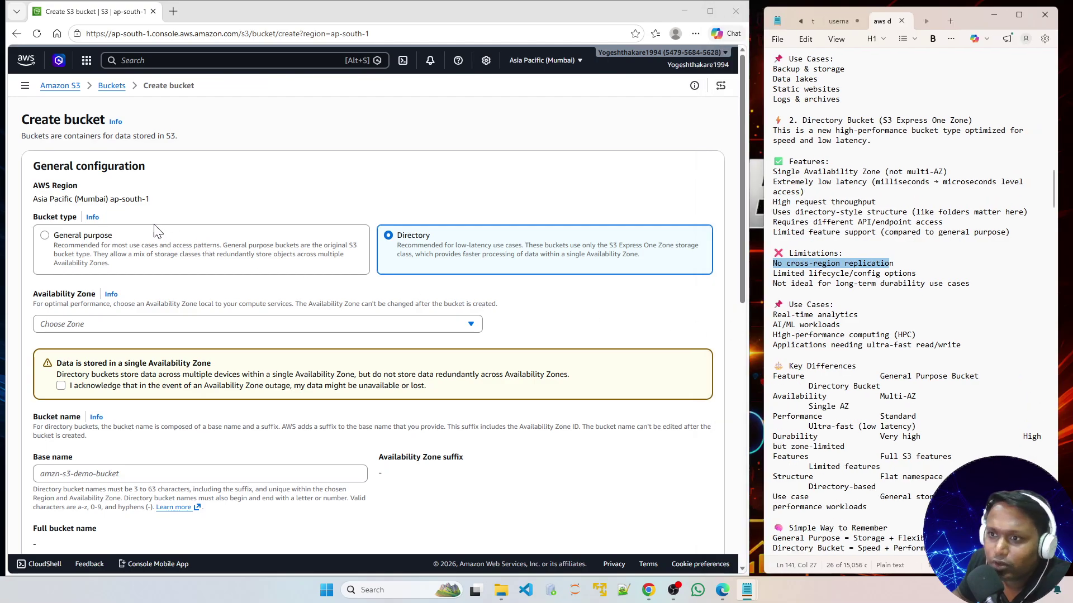
pyautogui.click(45, 237)
# Find the bucket naming requirement in the notes on creating a bucket through the AWS Management Console.
pyautogui.scroll(-2, 223, 306)
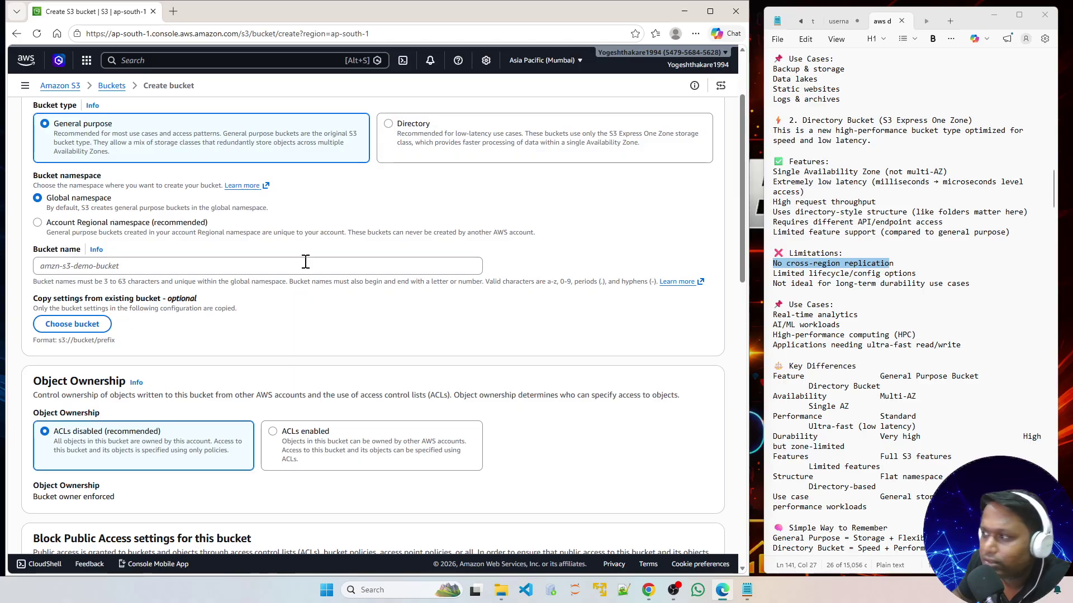
pyautogui.scroll(7, 953, 292)
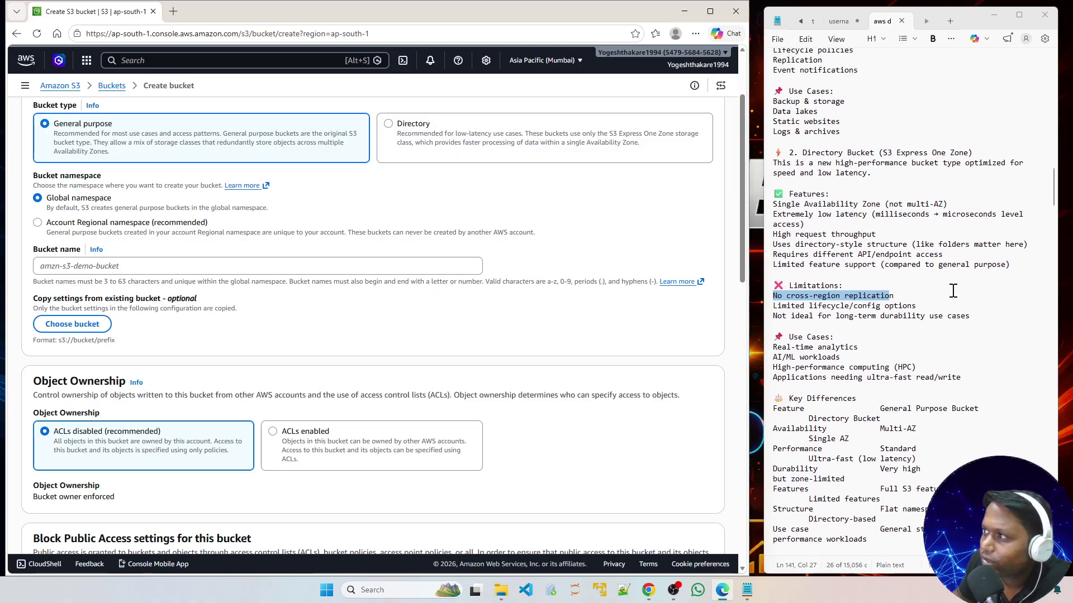
pyautogui.scroll(2, 919, 273)
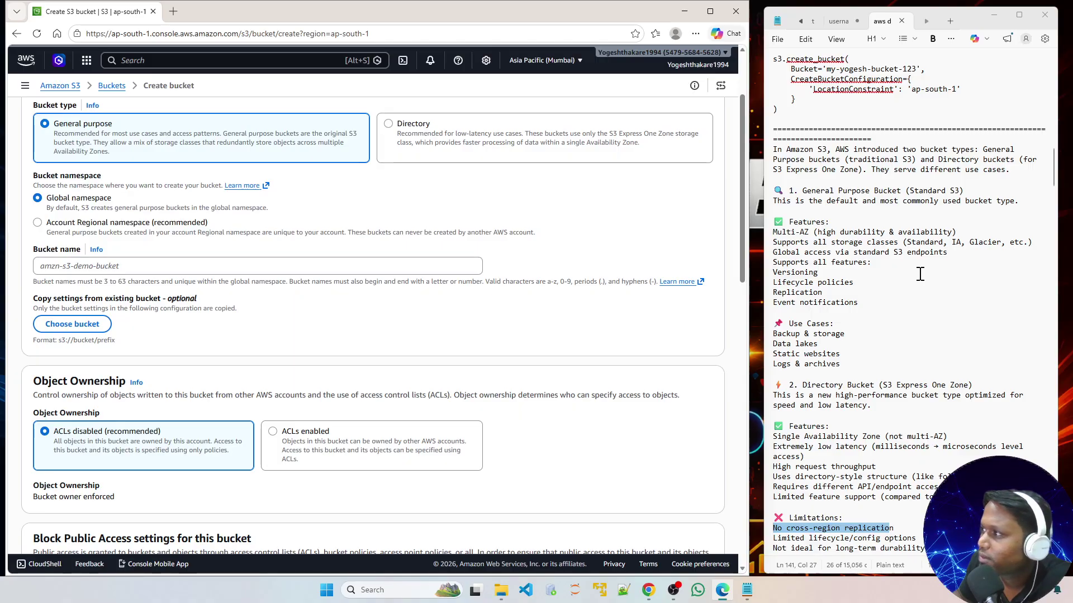
pyautogui.scroll(13, 920, 274)
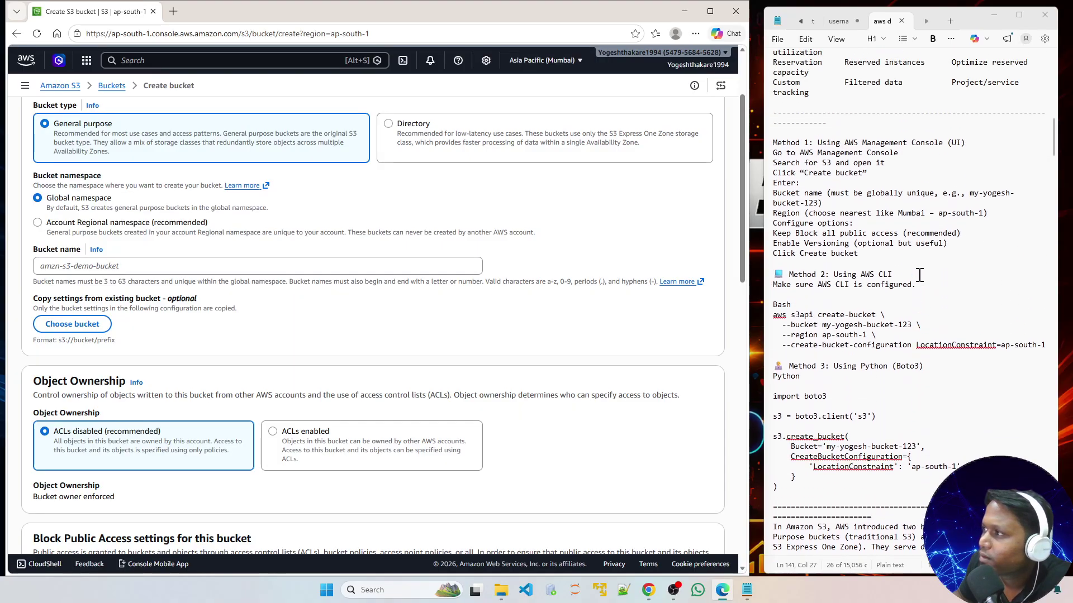
pyautogui.scroll(1, 920, 275)
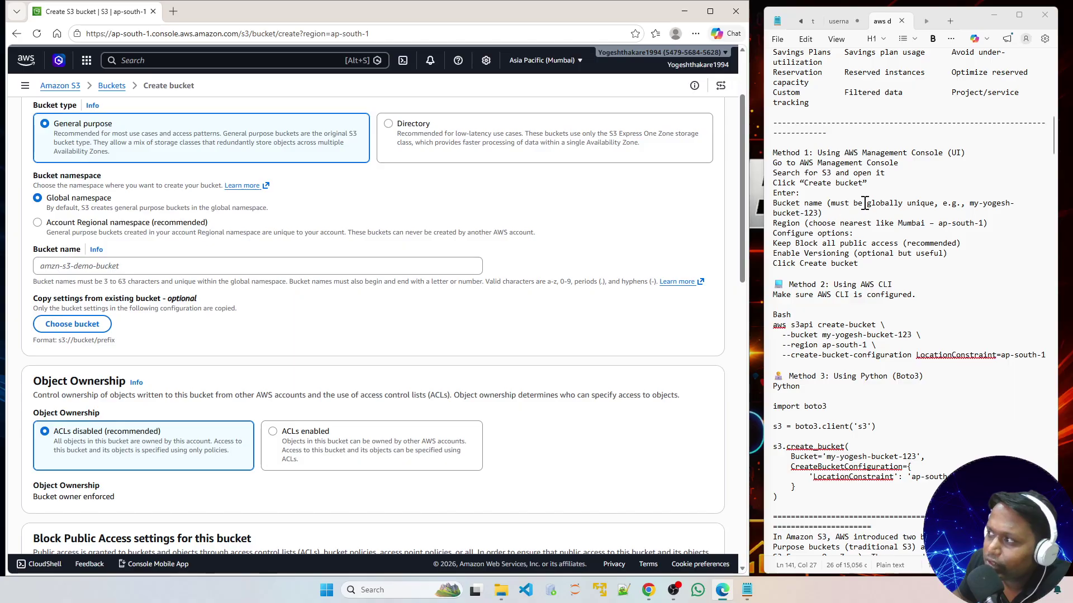
pyautogui.moveTo(863, 204); pyautogui.dragTo(961, 203)
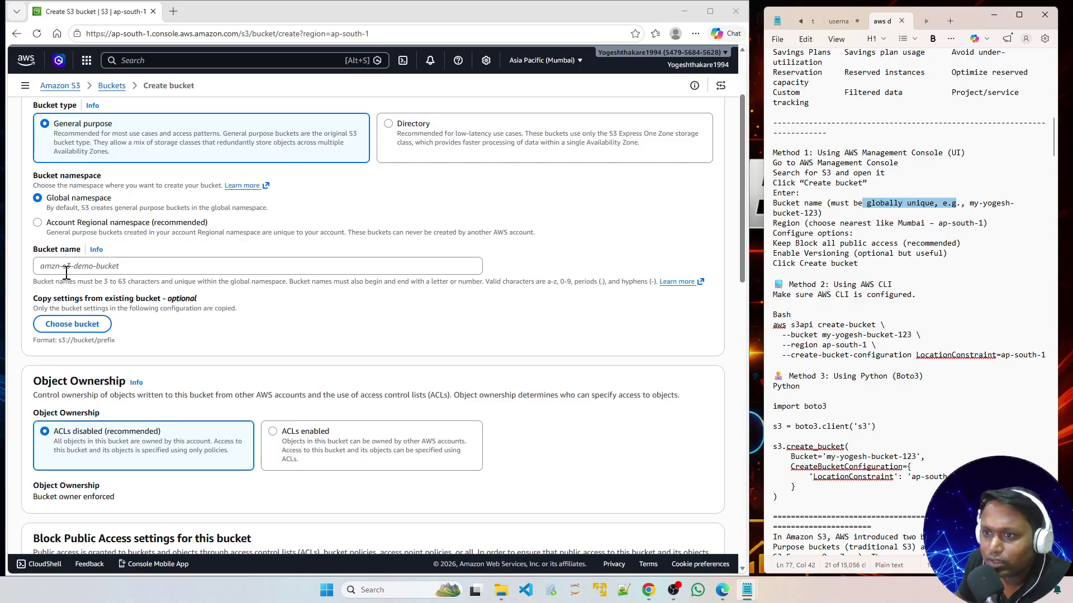
# Switch the bucket namespace to Account Regional to inspect its suffix, and return to Global namespace.
pyautogui.click(38, 224)
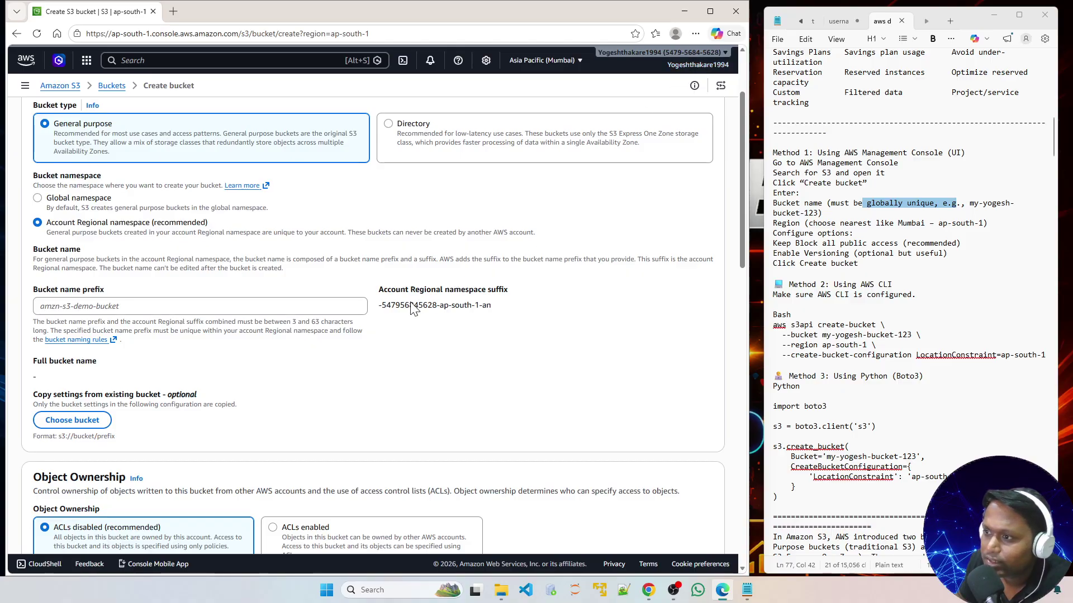
pyautogui.moveTo(379, 305); pyautogui.dragTo(443, 306)
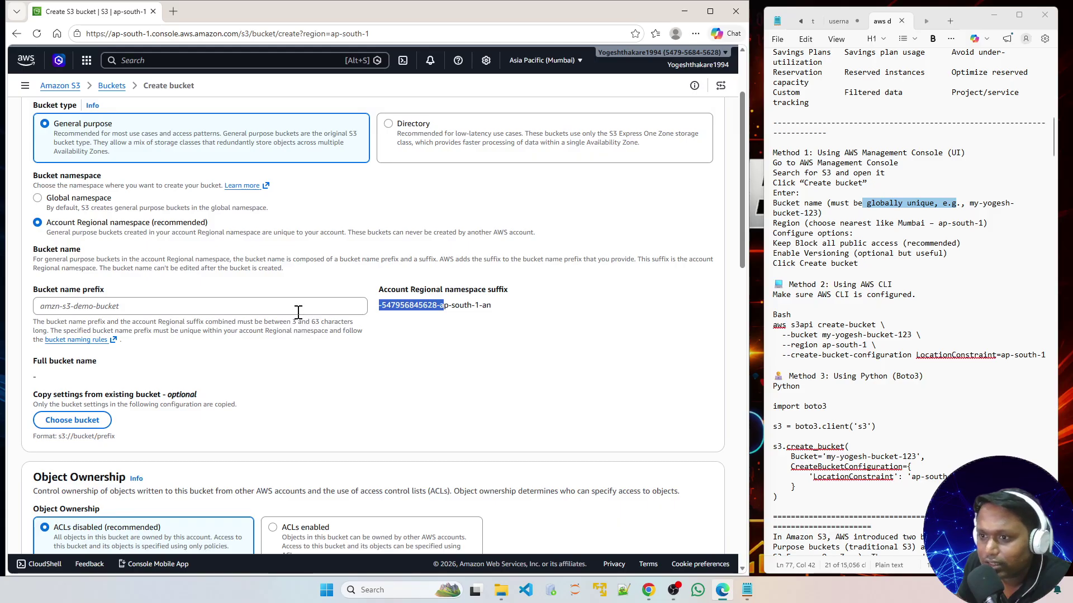
pyautogui.click(38, 199)
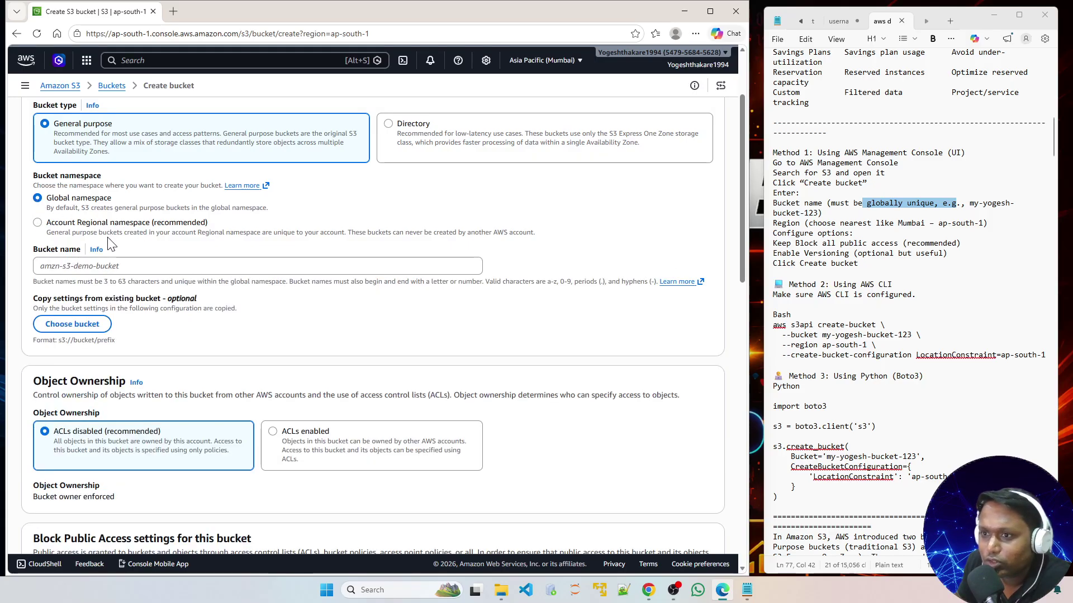
# Try to create the bucket in the global namespace under the name test.
pyautogui.click(197, 271)
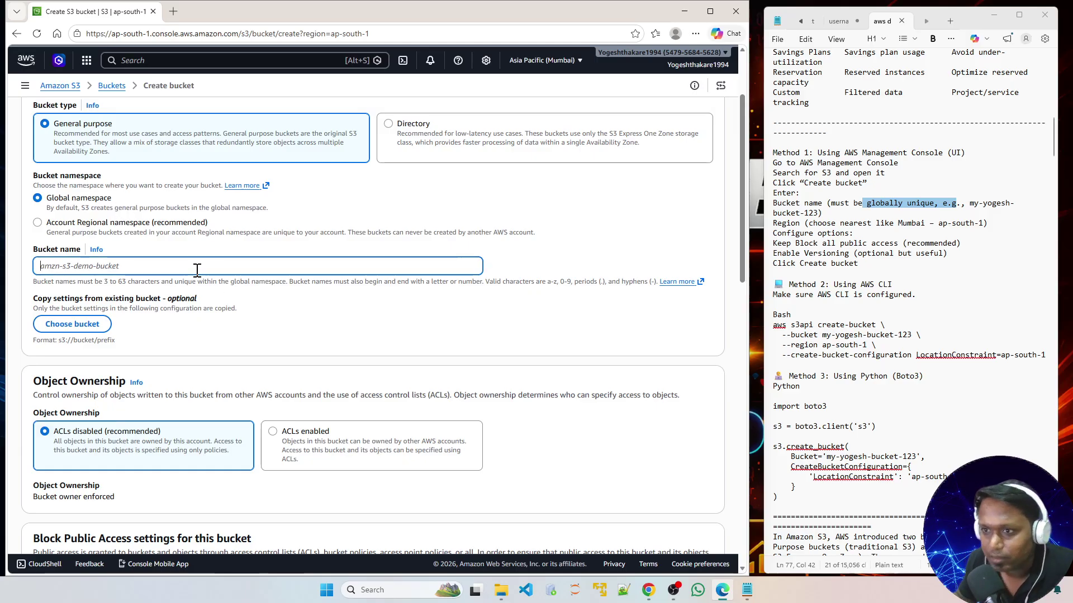
pyautogui.write('test')
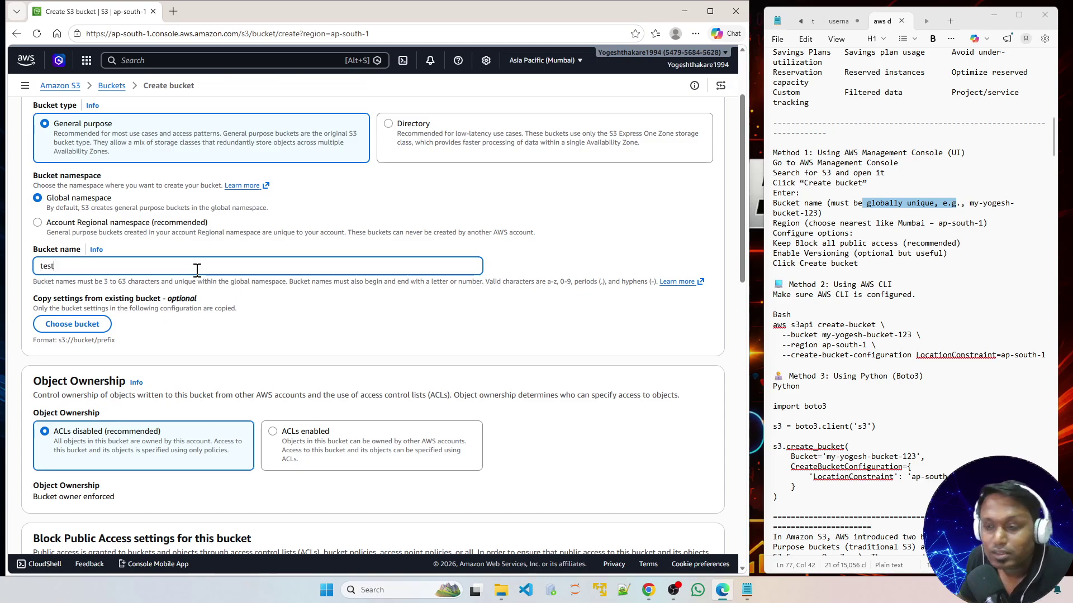
pyautogui.scroll(-15, 262, 312)
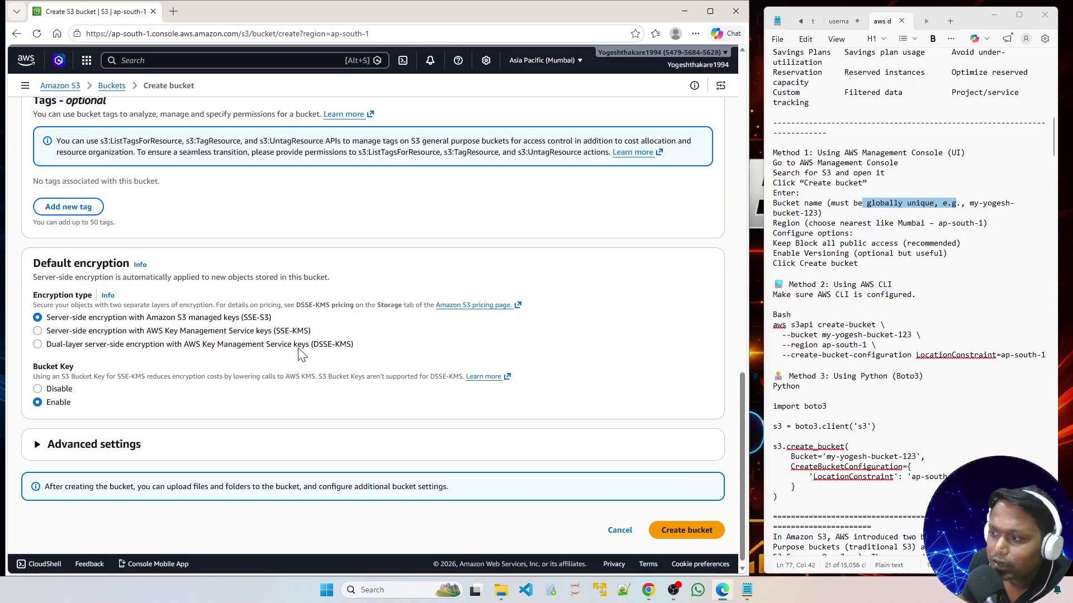
pyautogui.click(662, 533)
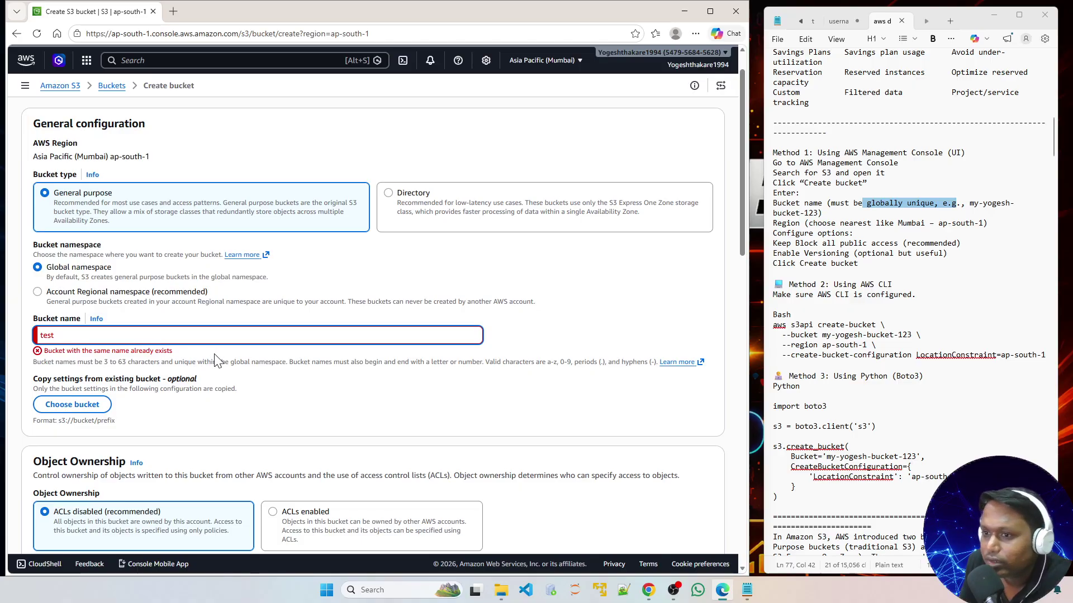
# Replace the bucket name with the account owner's first name followed by "-demo".
pyautogui.doubleClick(49, 335)
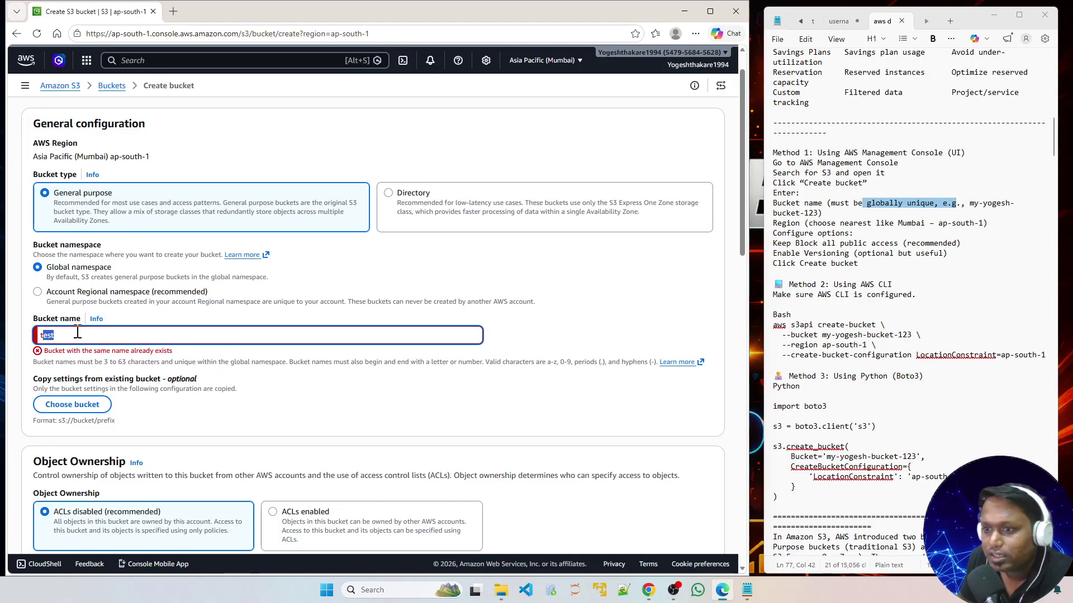
pyautogui.write('tyo')
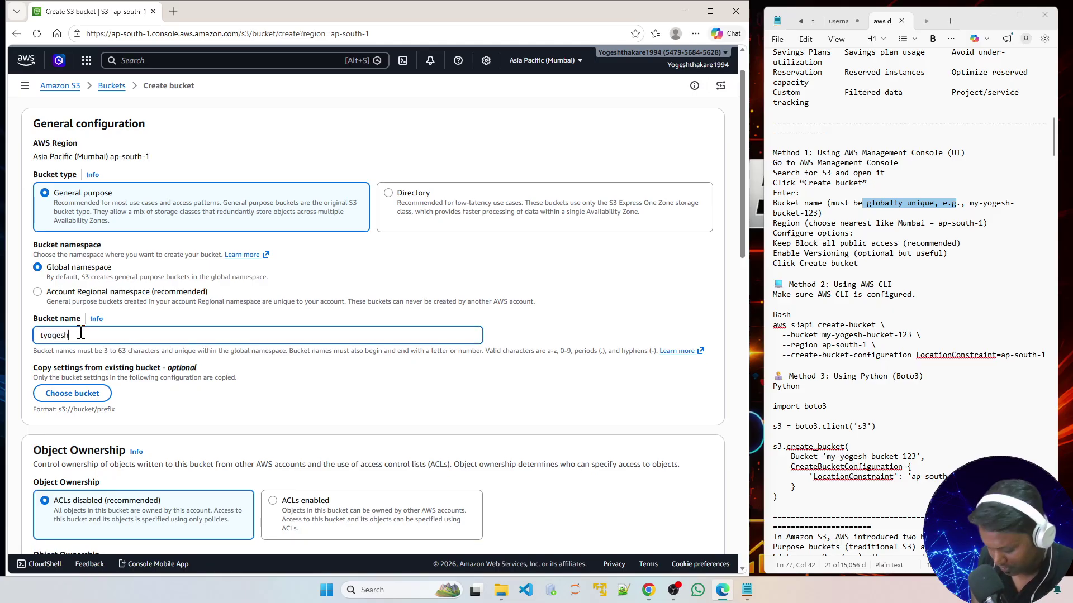
pyautogui.press('BackSpace')
pyautogui.press('BackSpace')
pyautogui.press('BackSpace')
pyautogui.press('BackSpace')
pyautogui.press('BackSpace')
pyautogui.press('BackSpace')
pyautogui.press('BackSpace')
pyautogui.write('yo')
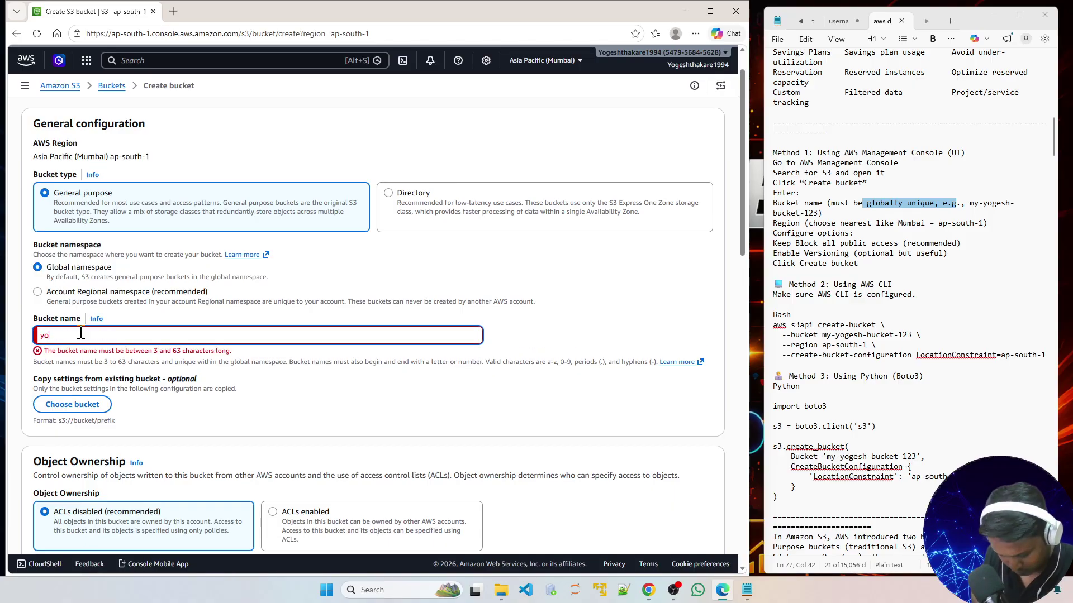
pyautogui.write('gesh-demo')
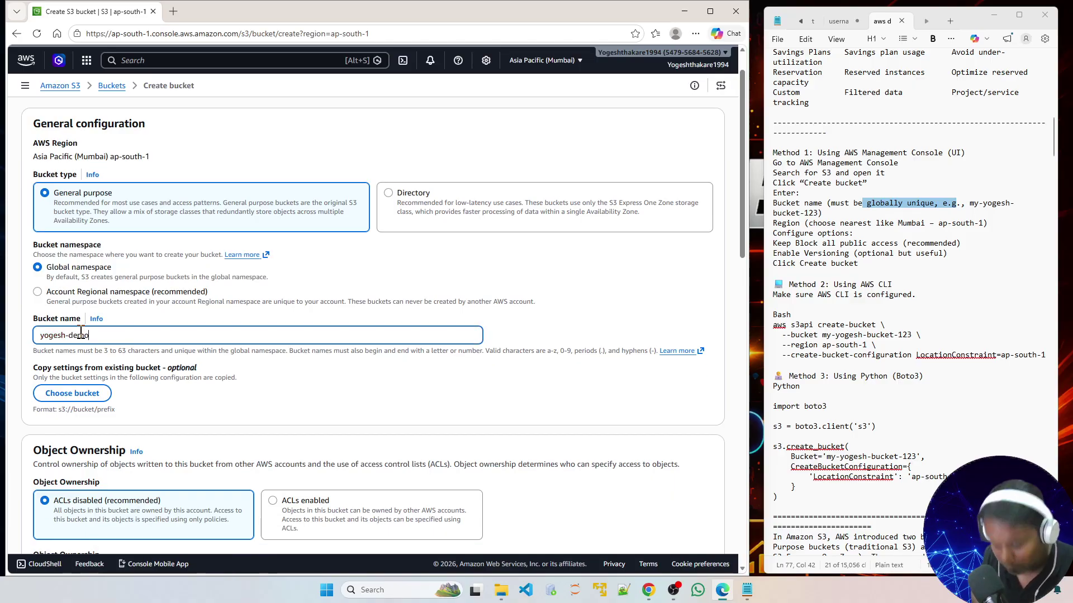
# Append "-v1" to the end of the bucket name.
pyautogui.write('-v1`')
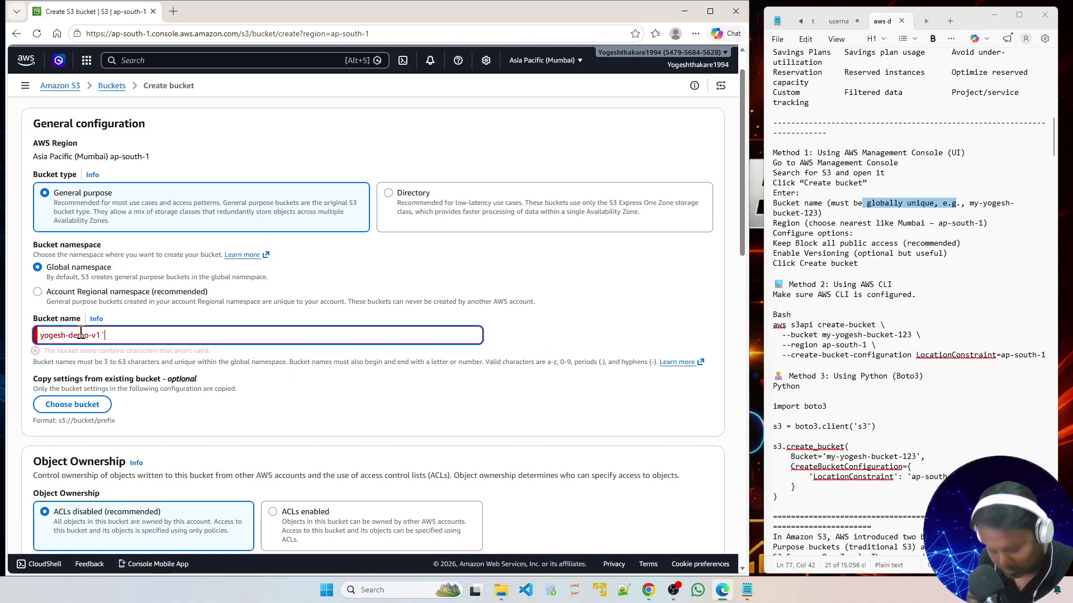
pyautogui.press('BackSpace')
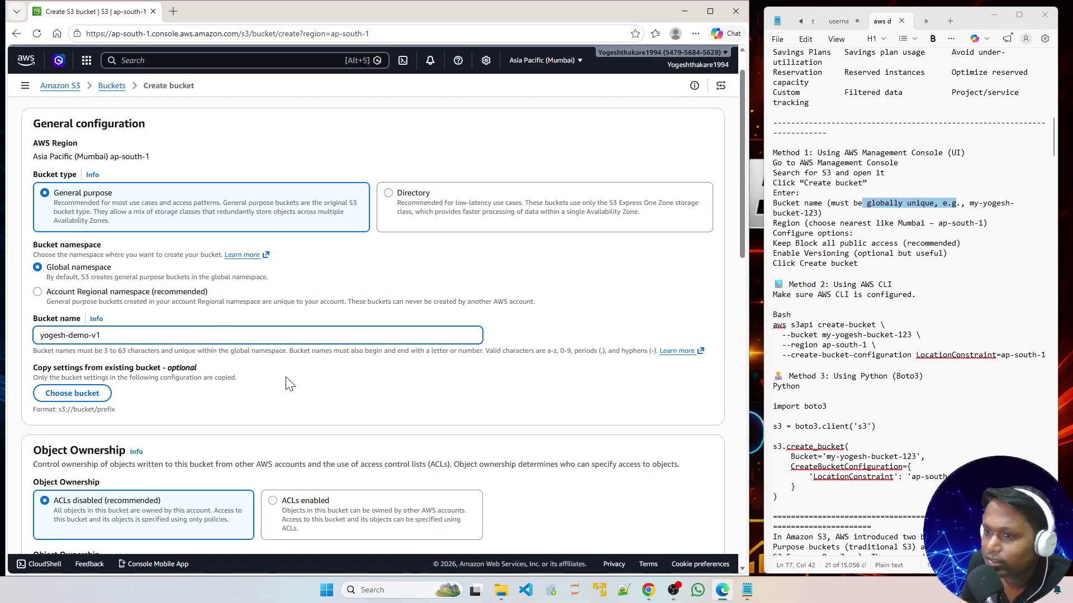
# Check the existing buckets available for copying settings, and leave without choosing one.
pyautogui.scroll(-1, 147, 380)
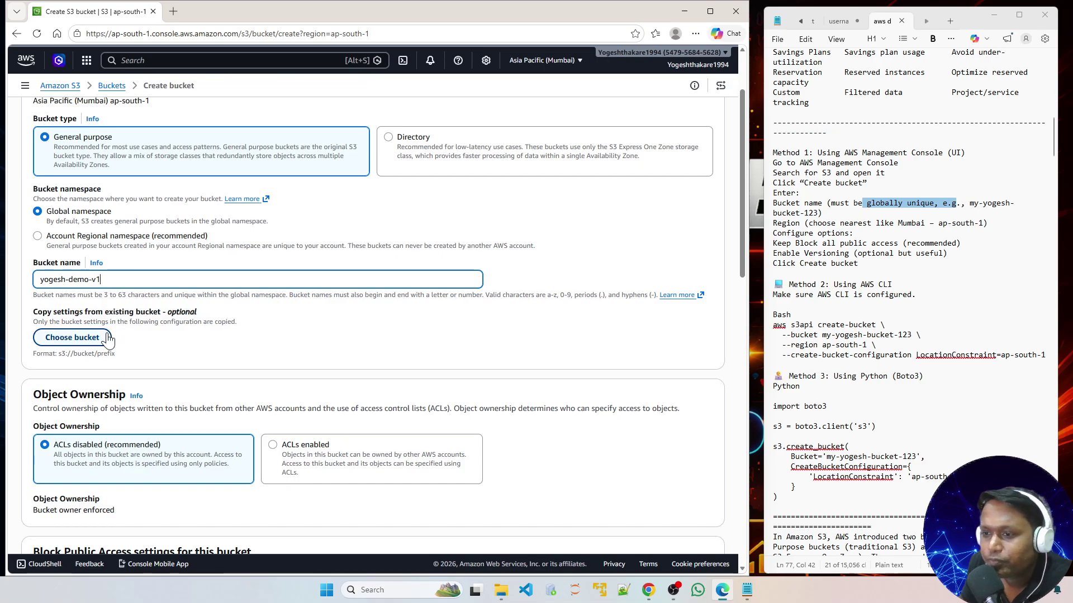
pyautogui.click(72, 337)
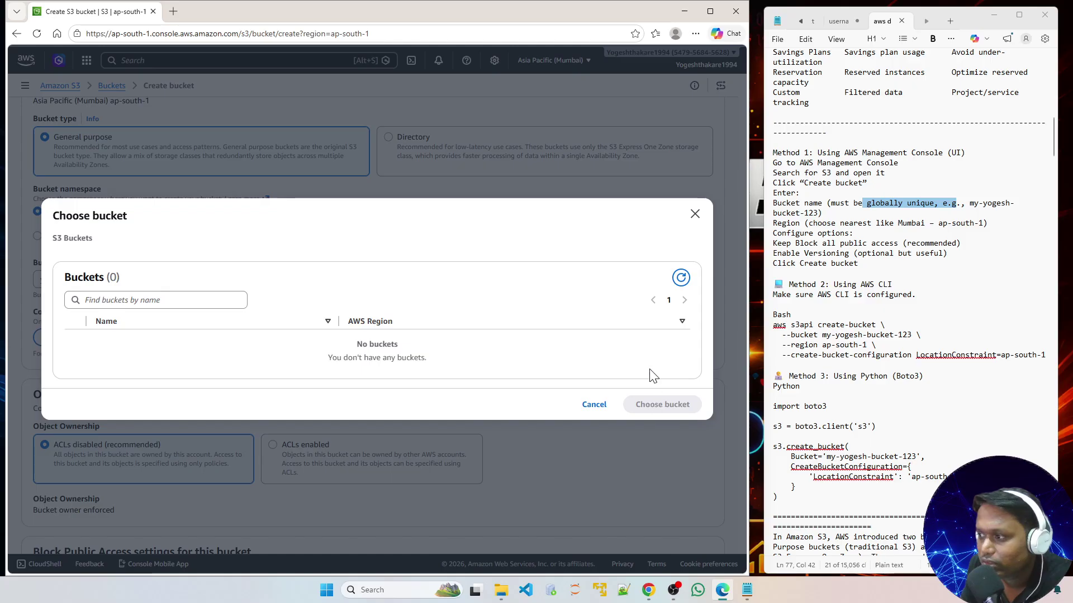
pyautogui.click(594, 405)
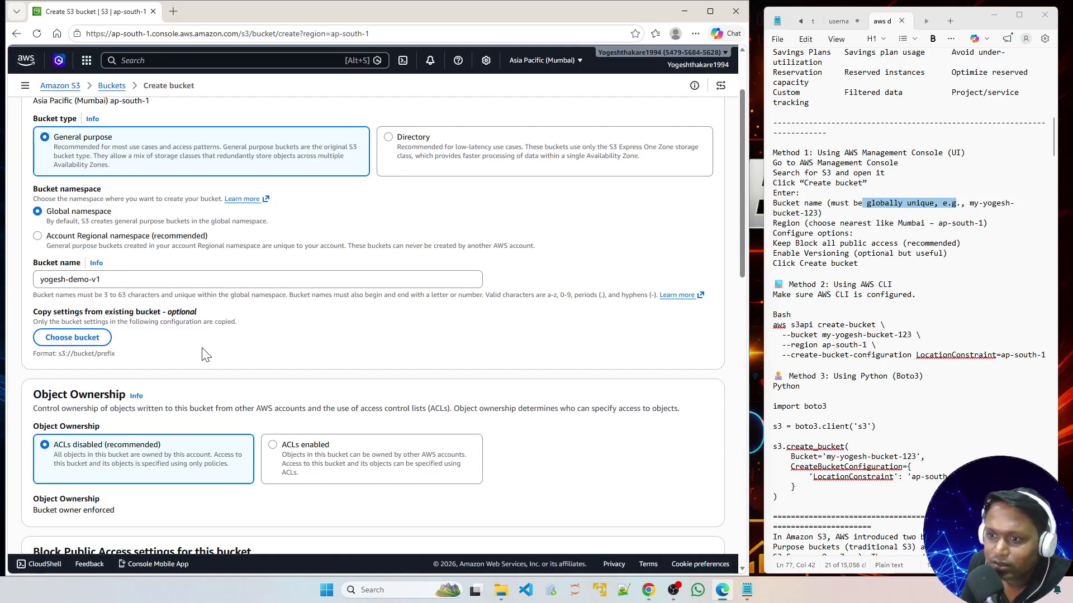
# Examine the Object Ownership notes on Bucket Owner Enforced, covering its disabled ACLs and the example of another account uploading a file.
pyautogui.scroll(-3, 224, 355)
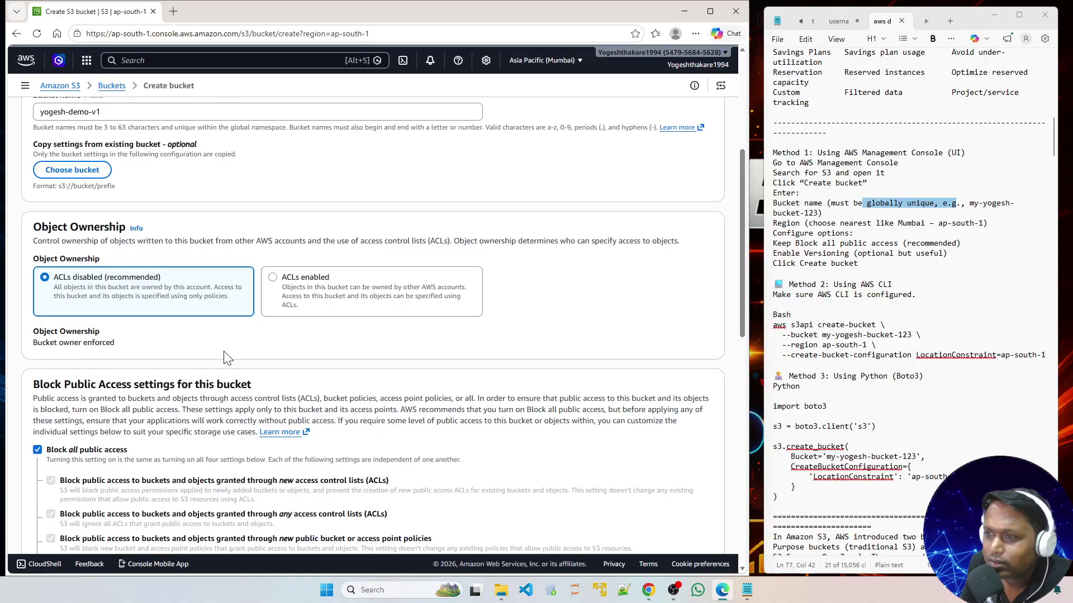
pyautogui.scroll(-8, 839, 277)
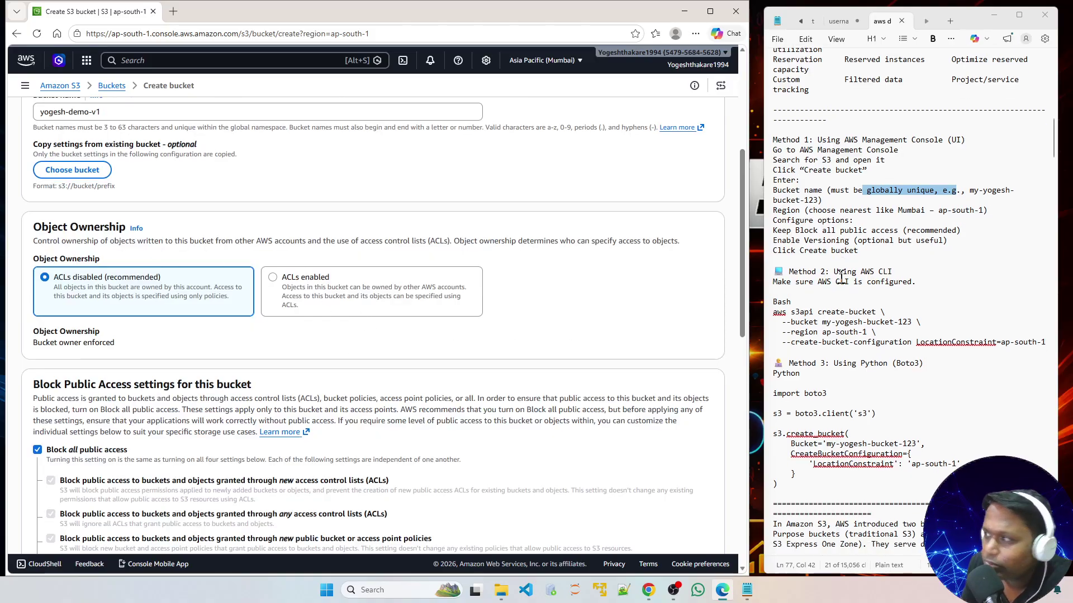
pyautogui.scroll(-9, 838, 277)
pyautogui.scroll(-15, 836, 279)
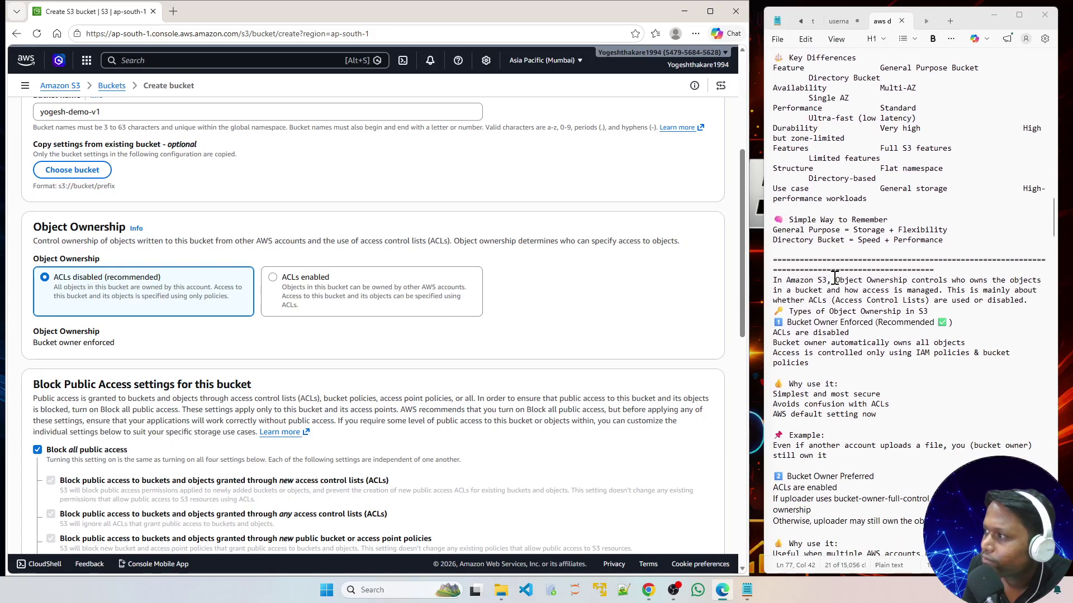
pyautogui.scroll(-2, 835, 278)
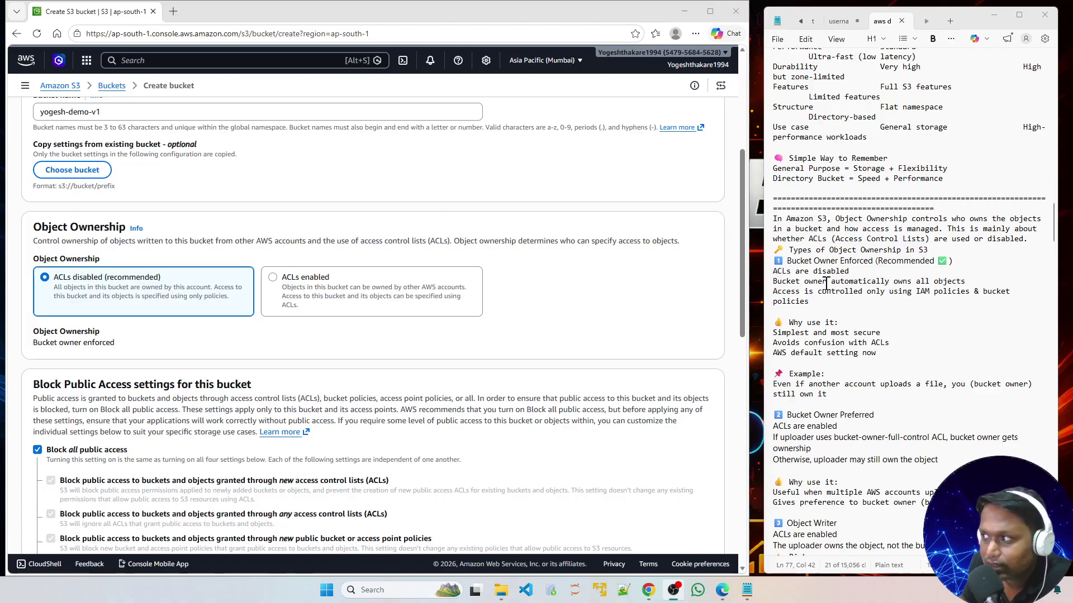
pyautogui.moveTo(855, 271); pyautogui.dragTo(782, 271)
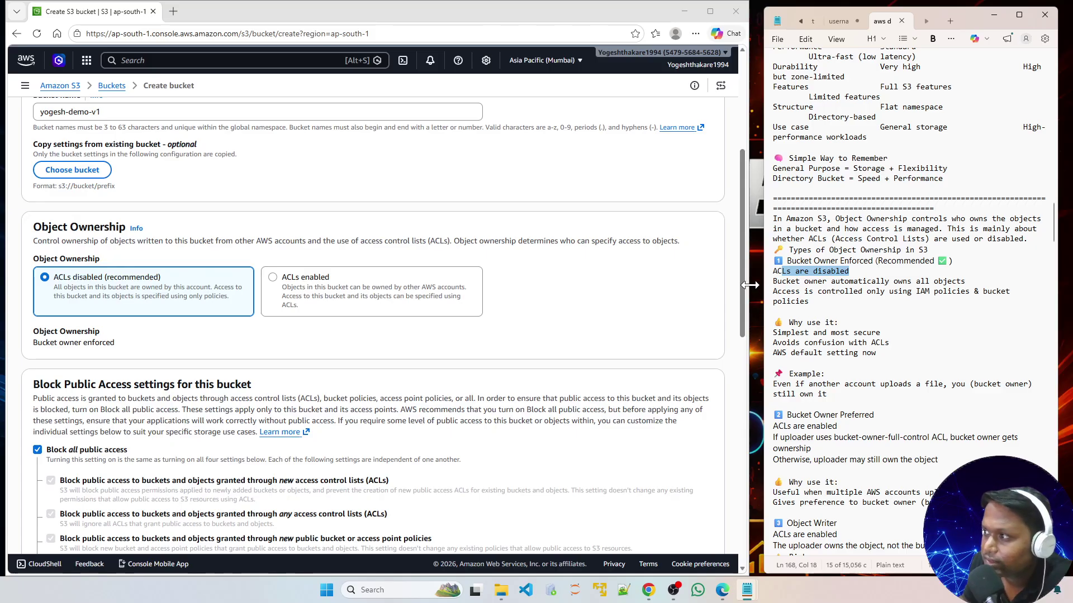
pyautogui.moveTo(749, 286); pyautogui.dragTo(763, 284)
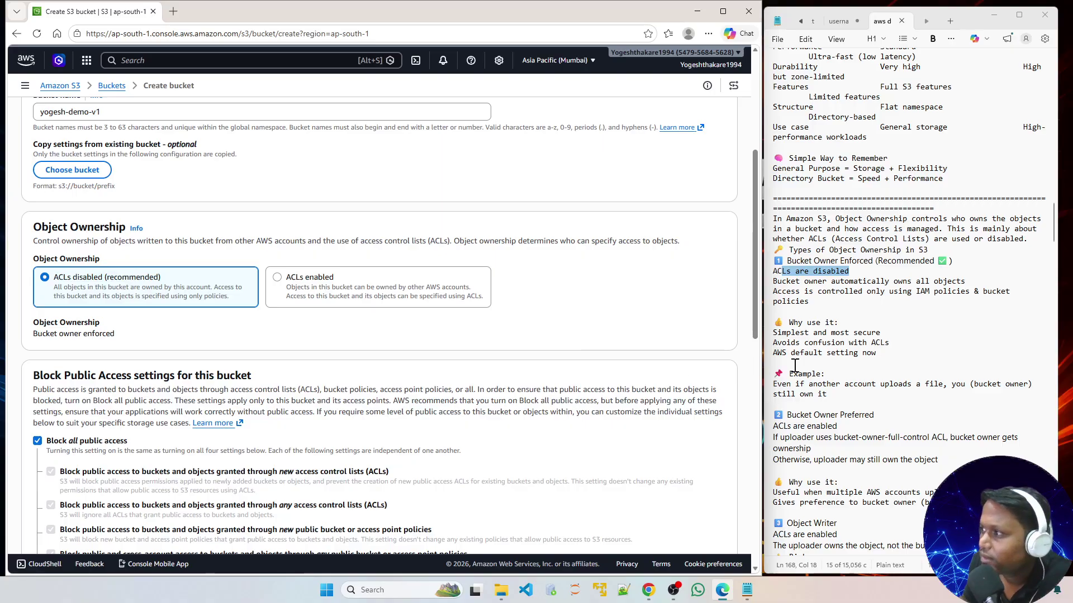
pyautogui.click(867, 323)
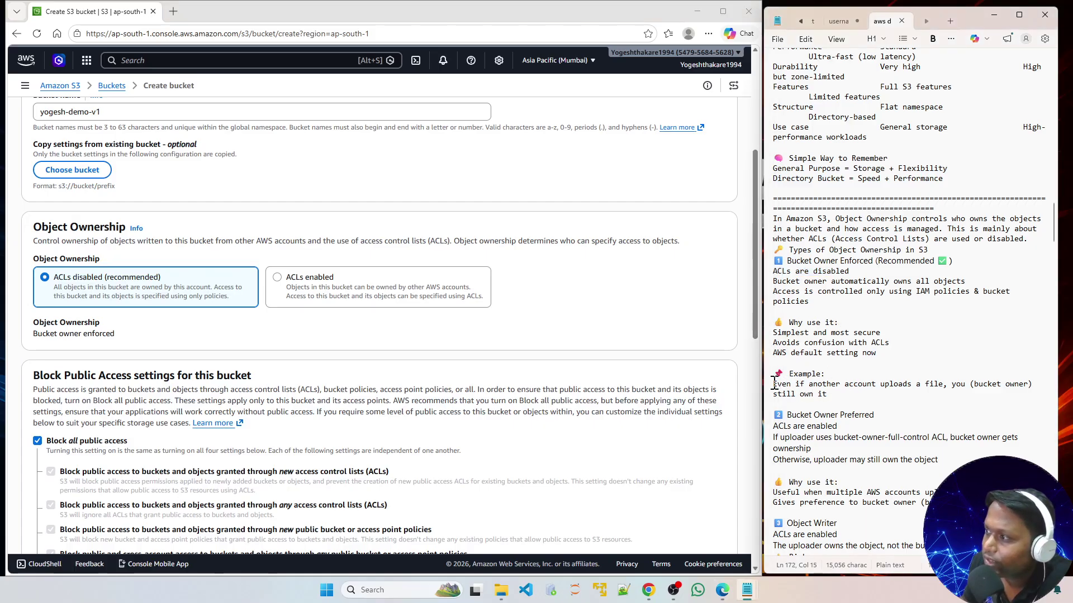
pyautogui.moveTo(773, 384); pyautogui.dragTo(965, 384)
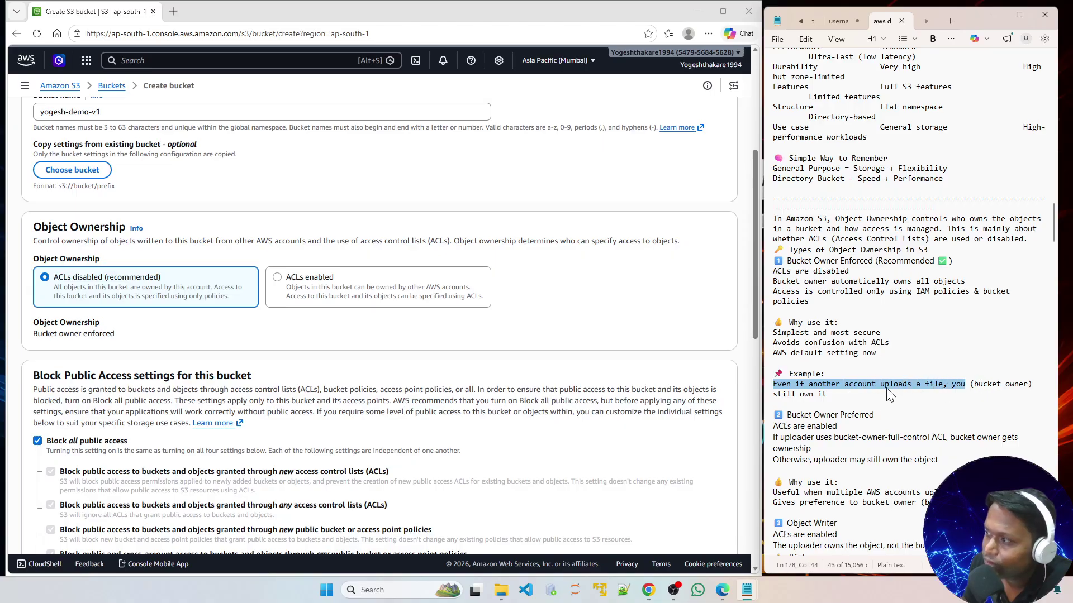
pyautogui.click(851, 396)
# Examine the notes on Bucket Owner Preferred and Object Writer, temporarily widening the notes window to read the quick comparison.
pyautogui.scroll(-3, 852, 396)
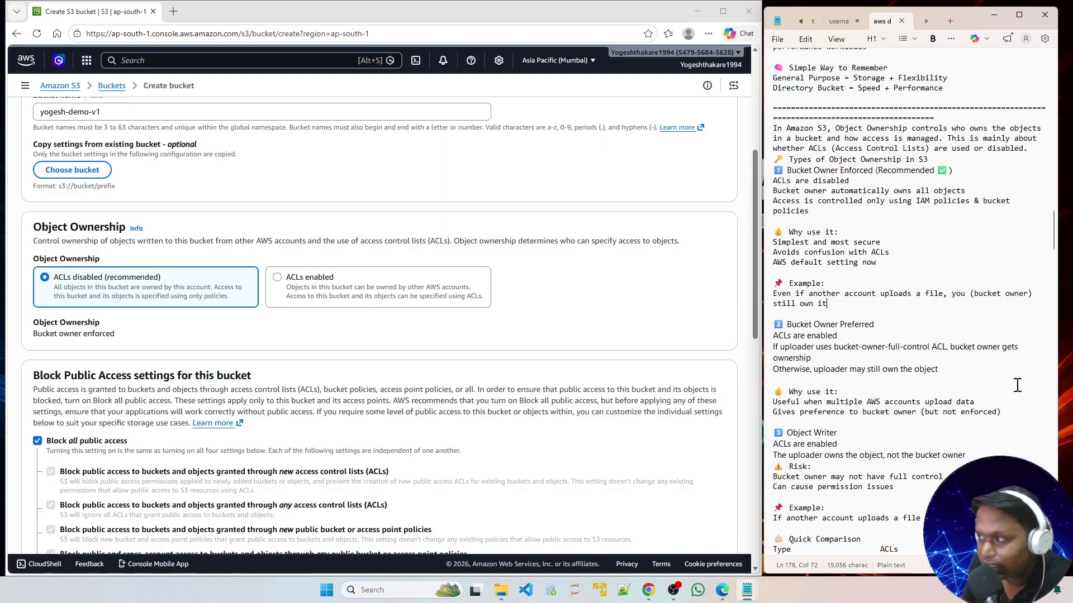
pyautogui.scroll(-2, 902, 391)
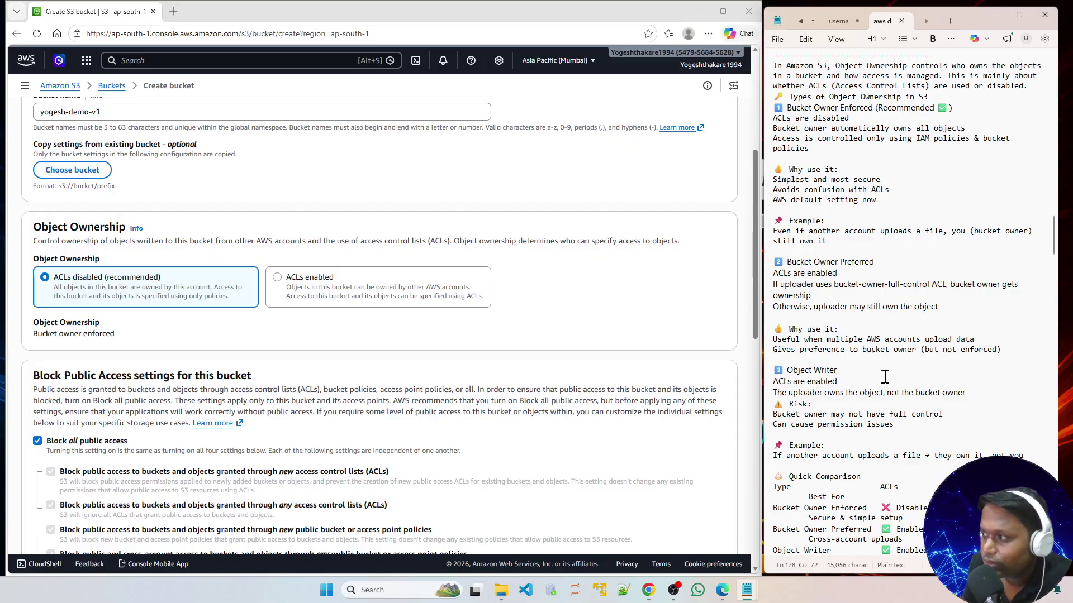
pyautogui.scroll(-3, 882, 374)
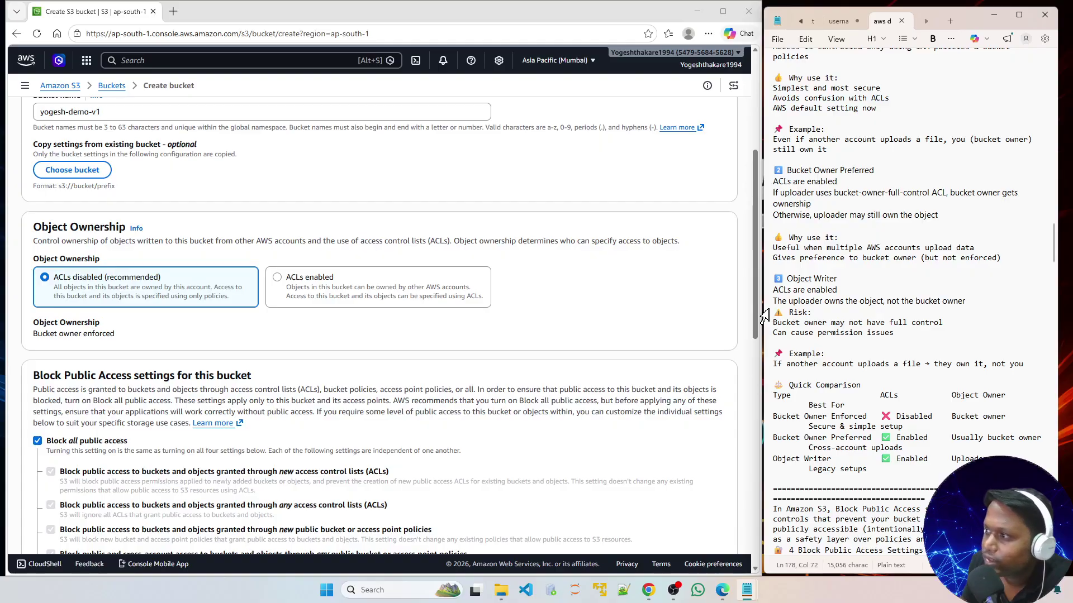
pyautogui.moveTo(763, 306); pyautogui.dragTo(686, 314)
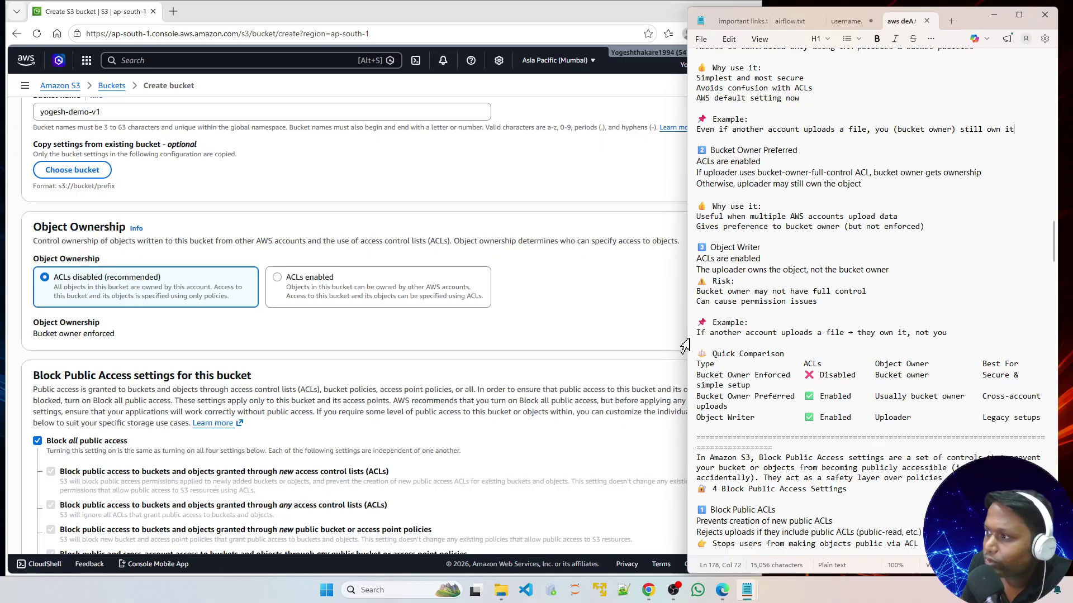
pyautogui.moveTo(684, 325); pyautogui.dragTo(789, 302)
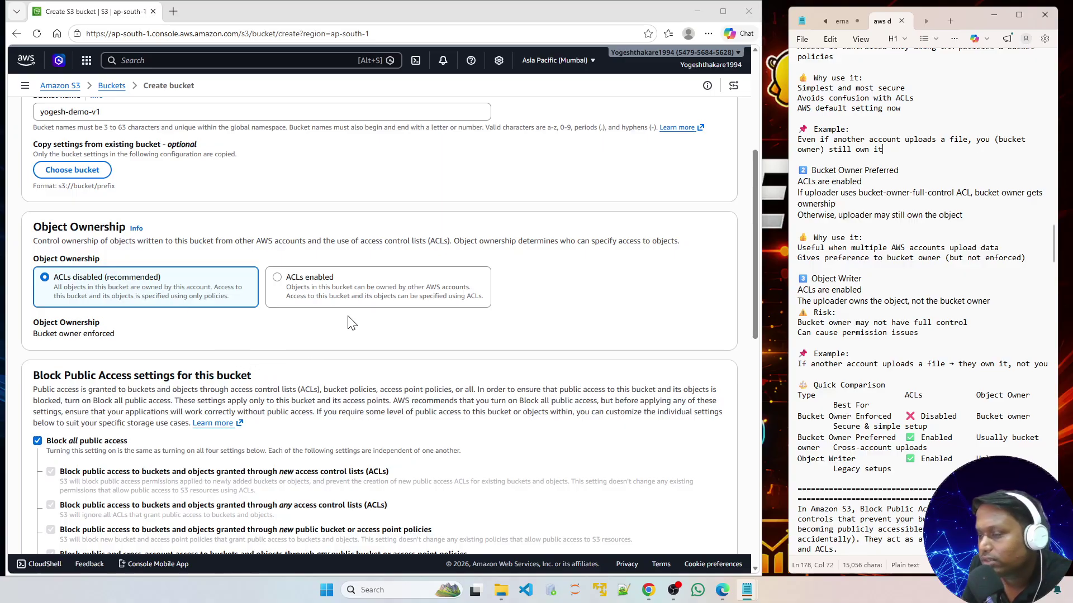
# Turn off Block all public access to go through its four individual settings, enable the two ACL ones, and turn the full block back on.
pyautogui.scroll(-3, 926, 354)
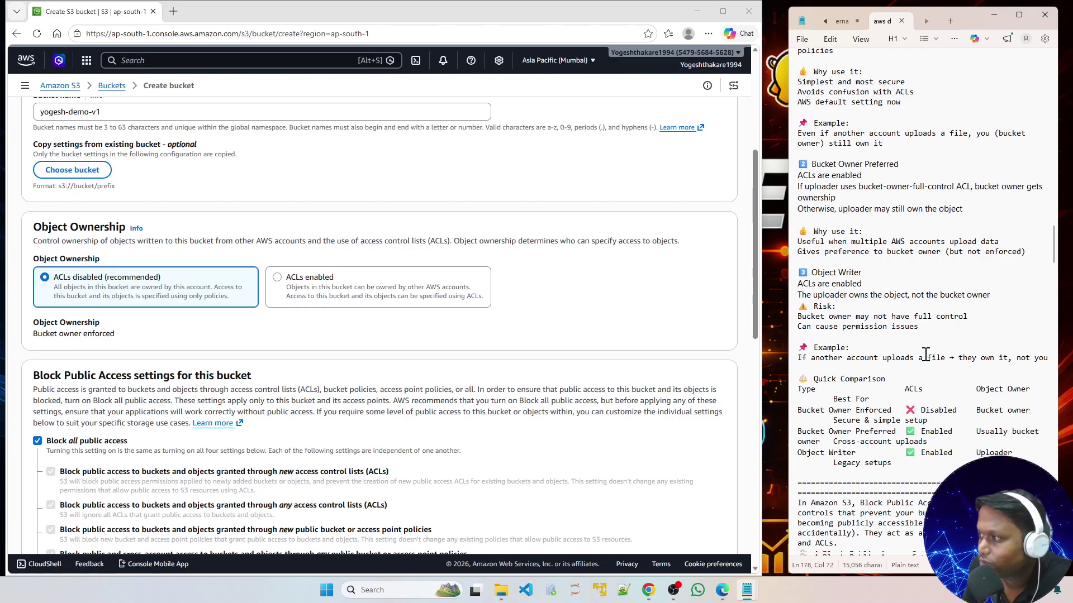
pyautogui.scroll(-6, 925, 355)
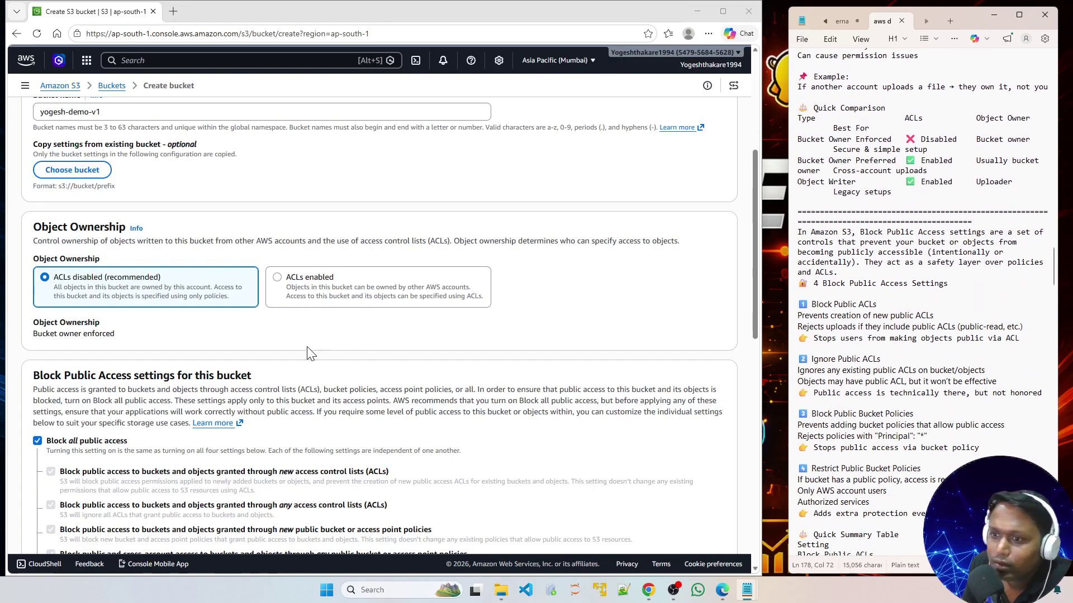
pyautogui.scroll(-3, 312, 353)
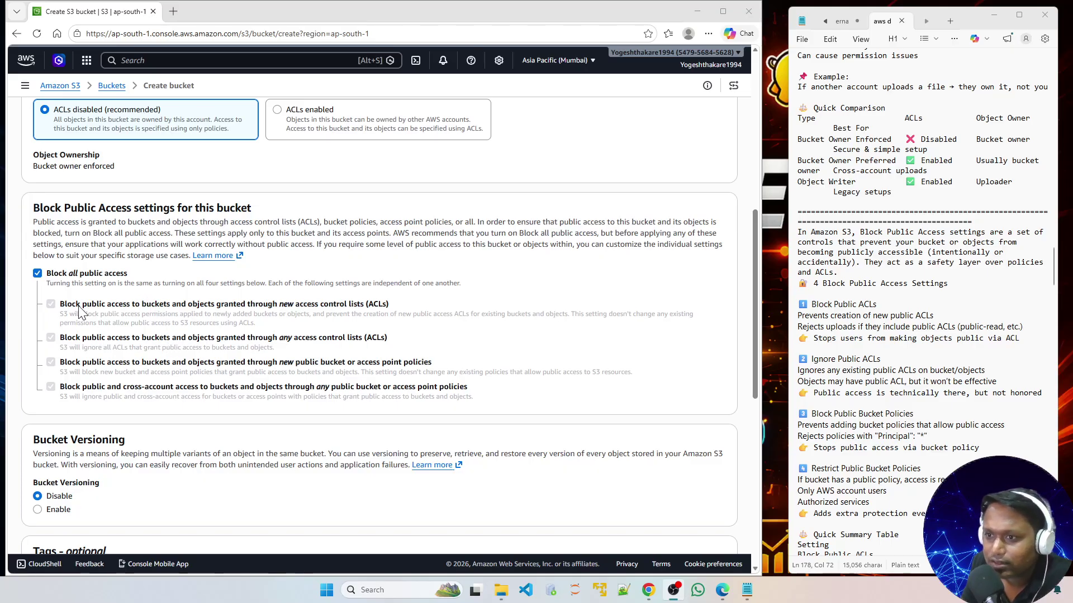
pyautogui.click(37, 274)
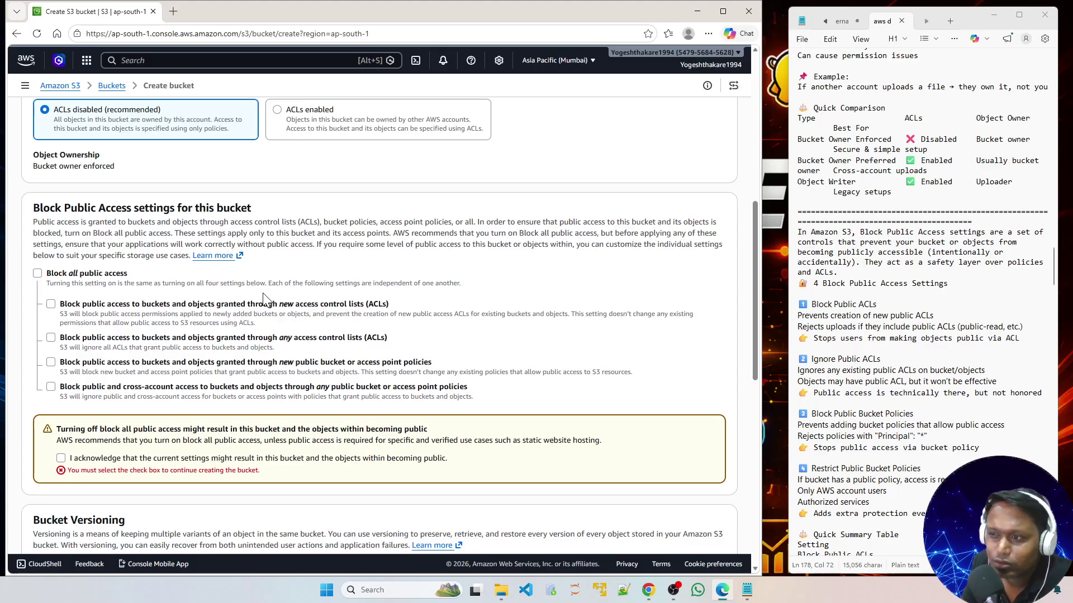
pyautogui.moveTo(215, 304); pyautogui.dragTo(360, 310)
pyautogui.click(338, 314)
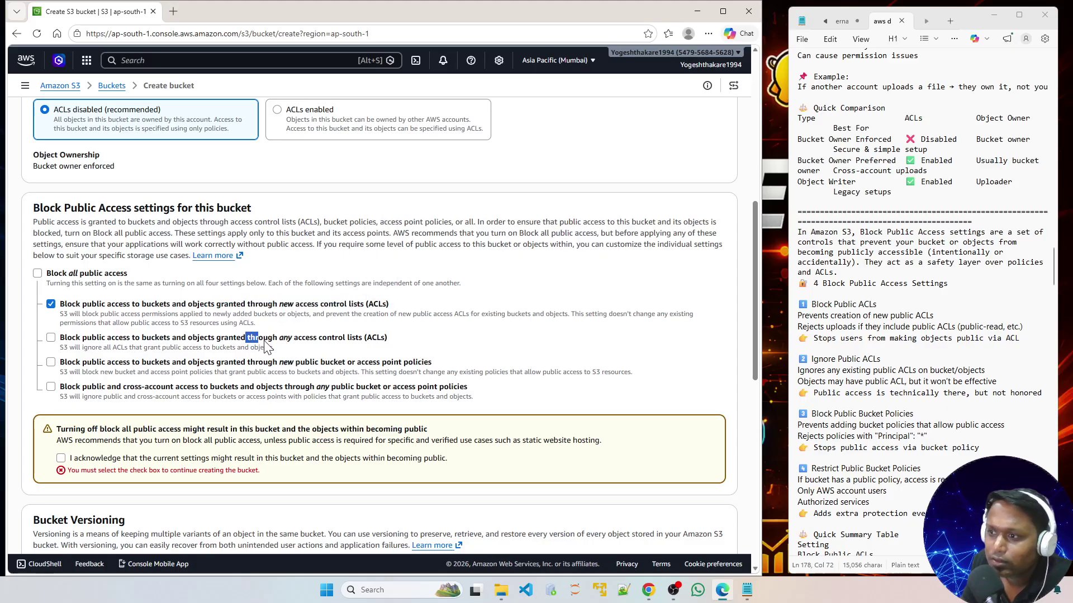
pyautogui.click(352, 348)
pyautogui.click(280, 366)
pyautogui.moveTo(281, 364); pyautogui.dragTo(405, 373)
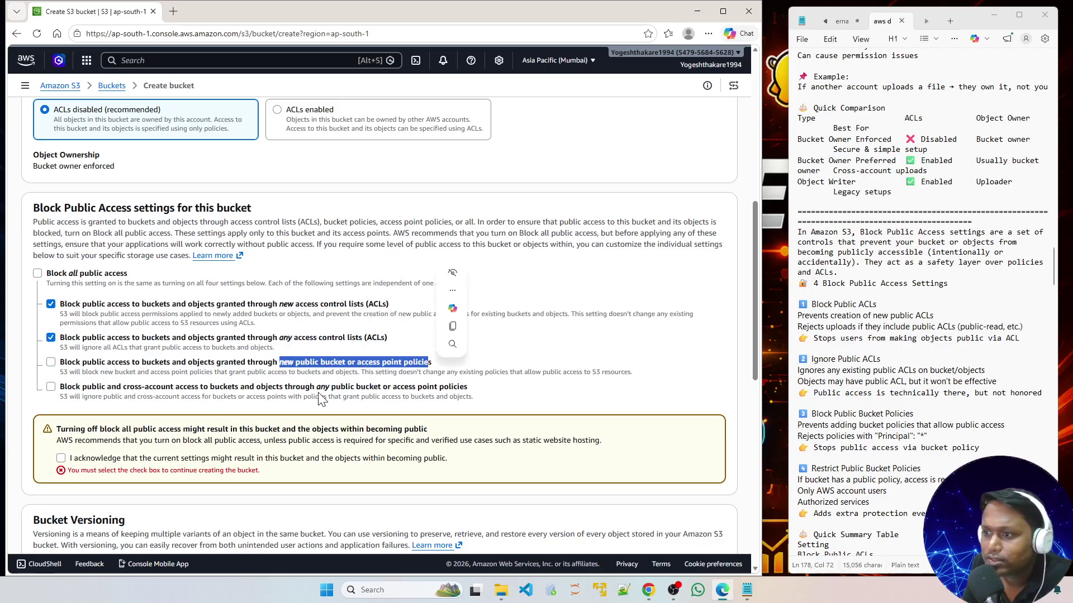
pyautogui.moveTo(316, 387); pyautogui.dragTo(468, 388)
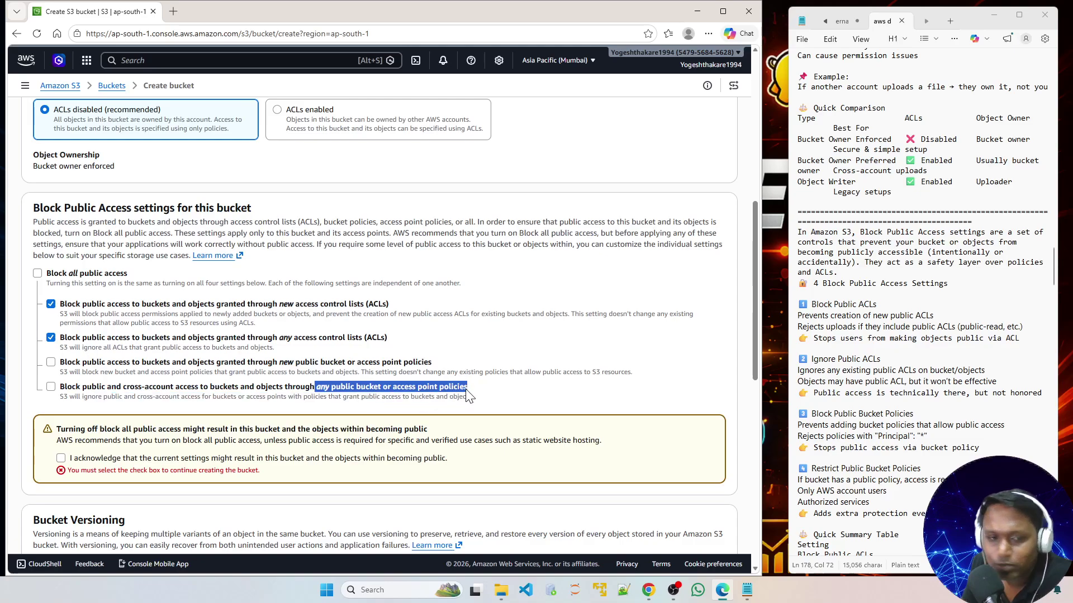
pyautogui.click(38, 274)
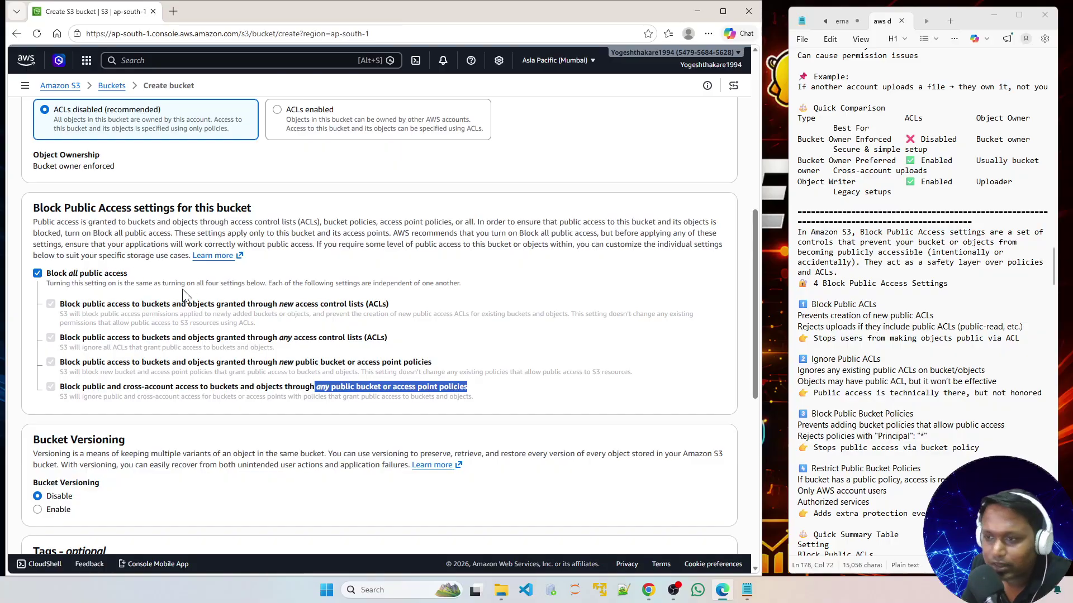
# Find the Bucket Versioning settings in the bucket form and the matching Bucket Versioning section in the notes.
pyautogui.scroll(-3, 223, 271)
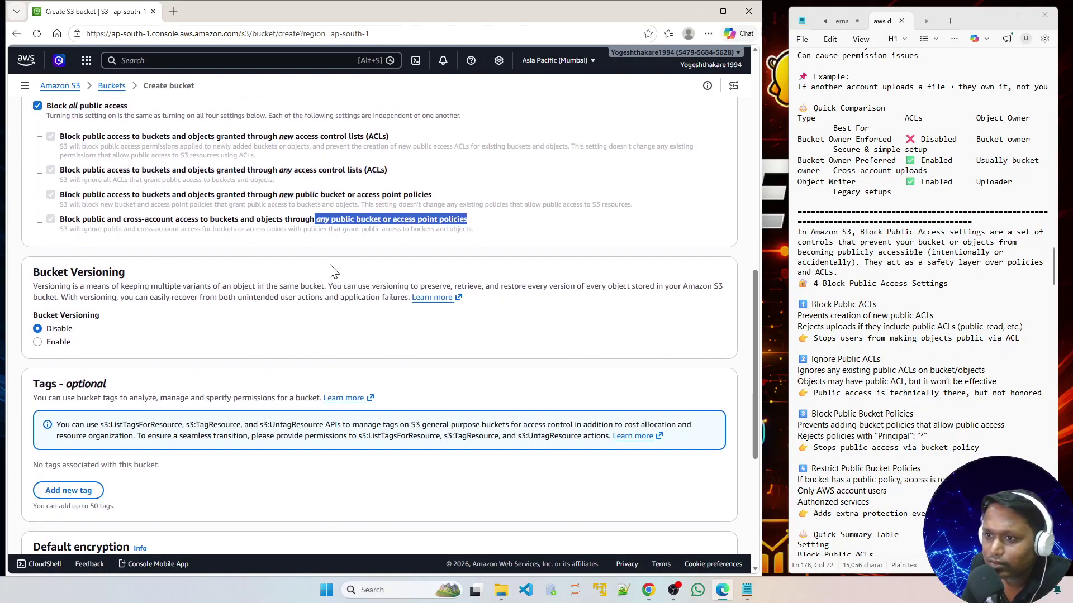
pyautogui.click(291, 257)
pyautogui.scroll(-1, 274, 272)
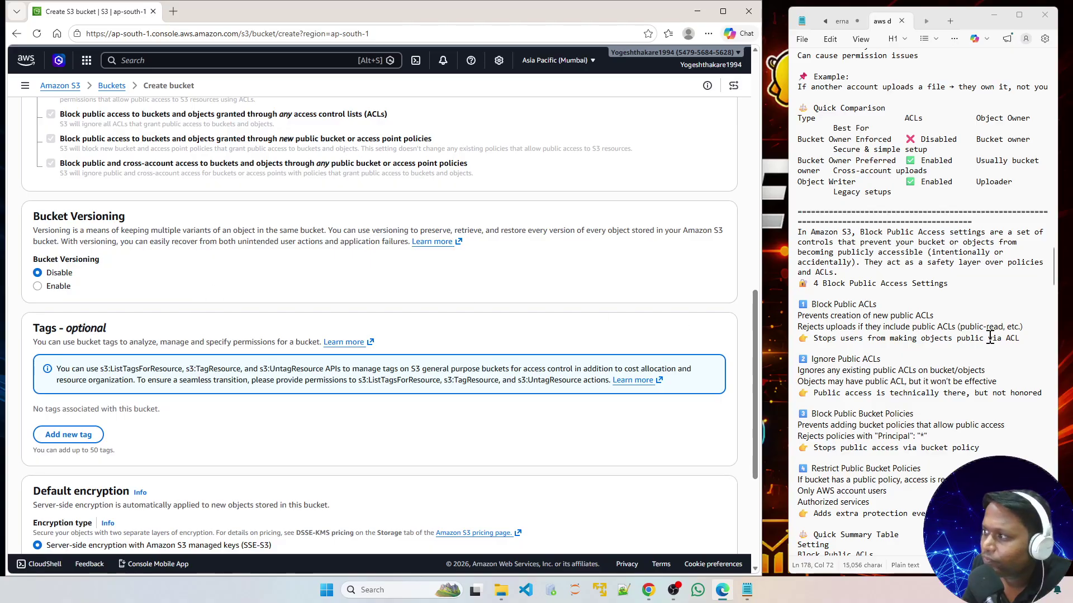
pyautogui.scroll(-4, 897, 330)
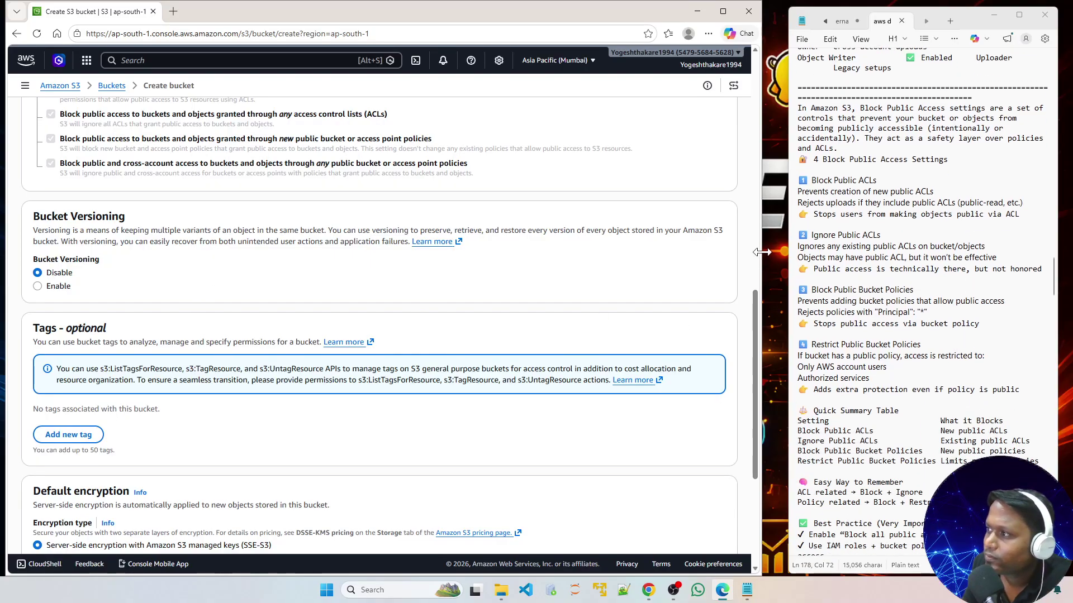
pyautogui.moveTo(761, 252); pyautogui.dragTo(776, 252)
pyautogui.scroll(-5, 927, 334)
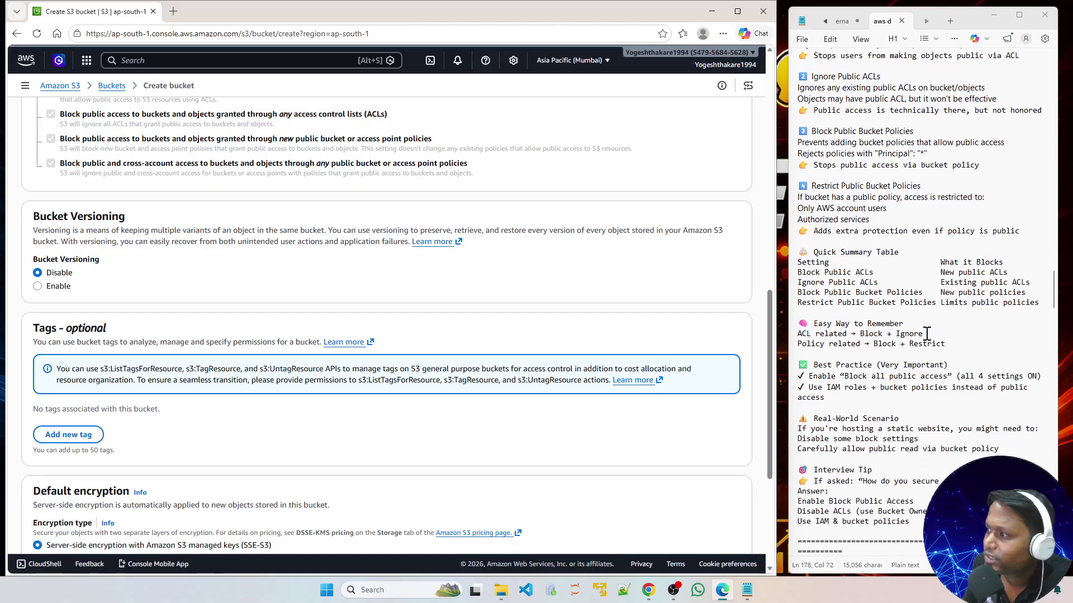
pyautogui.scroll(-12, 927, 333)
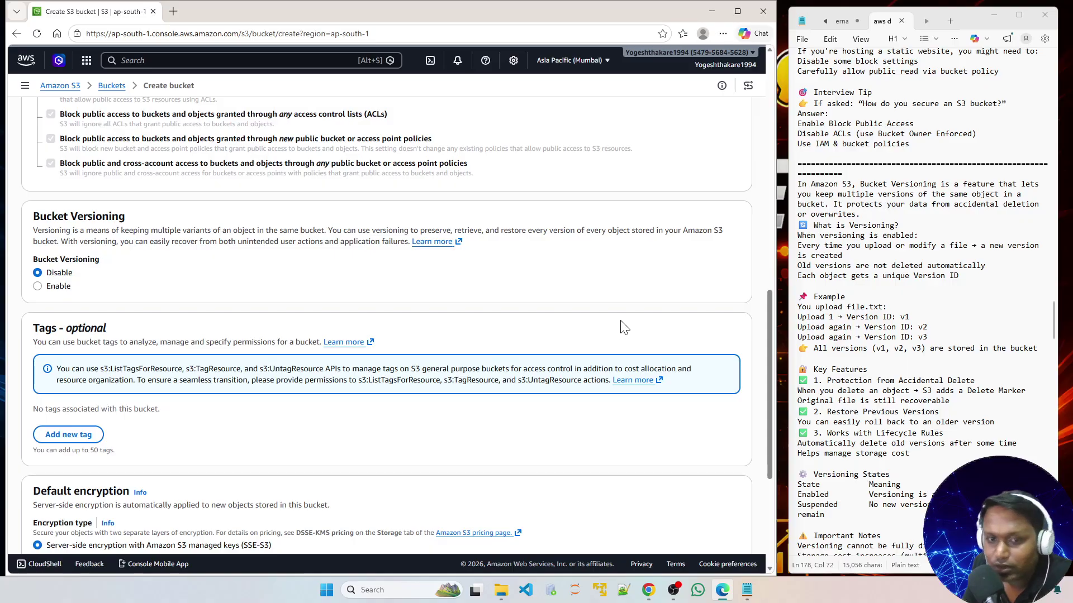
# Examine the file.txt upload example with version IDs and the key features in the versioning notes.
pyautogui.scroll(-2, 819, 276)
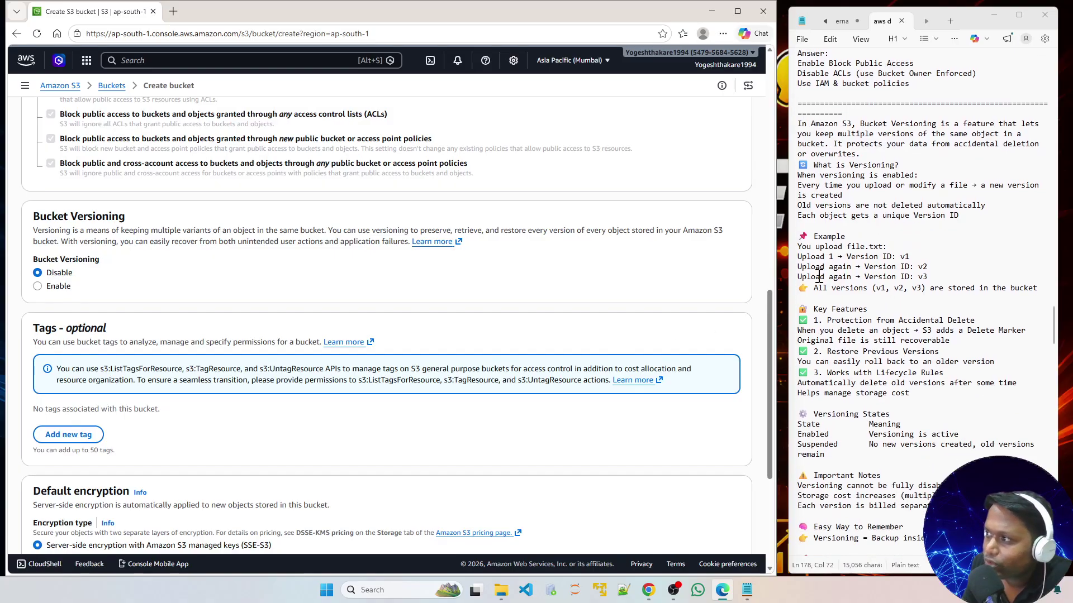
pyautogui.moveTo(797, 256); pyautogui.dragTo(911, 255)
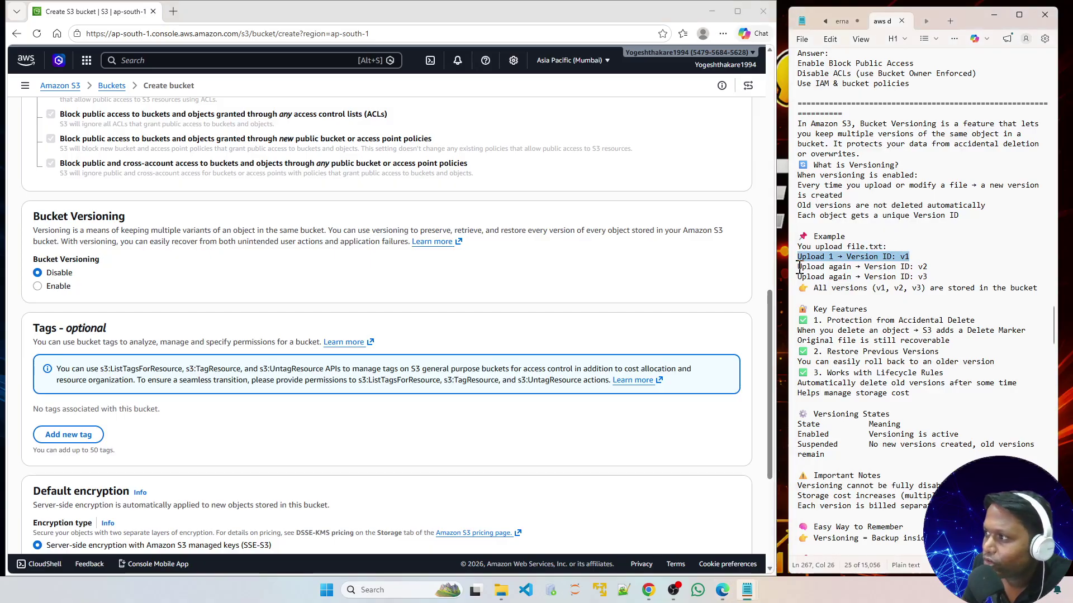
pyautogui.moveTo(798, 266); pyautogui.dragTo(929, 266)
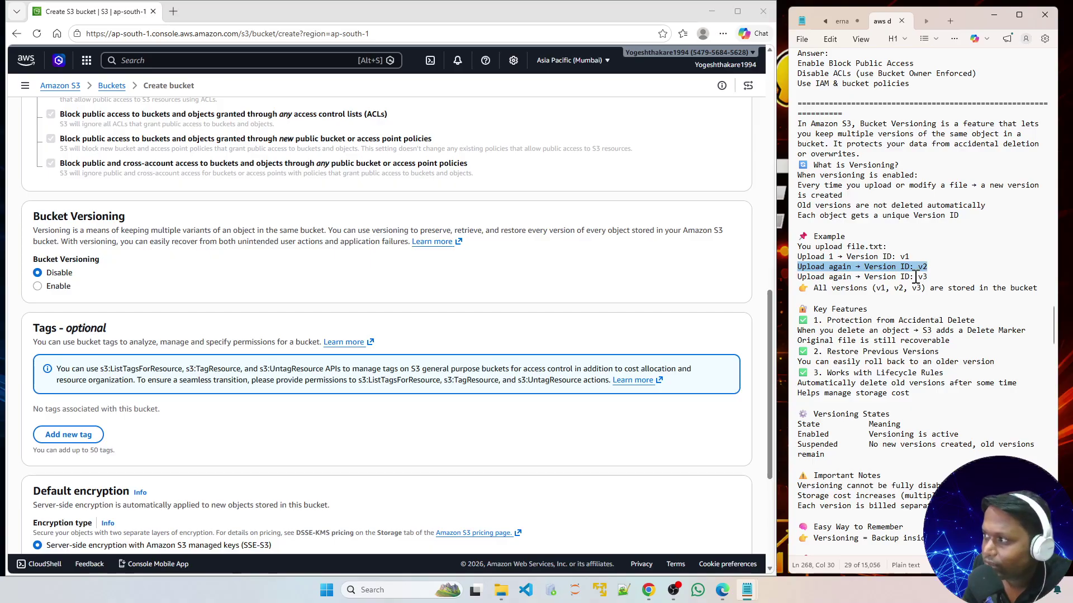
pyautogui.scroll(-3, 907, 283)
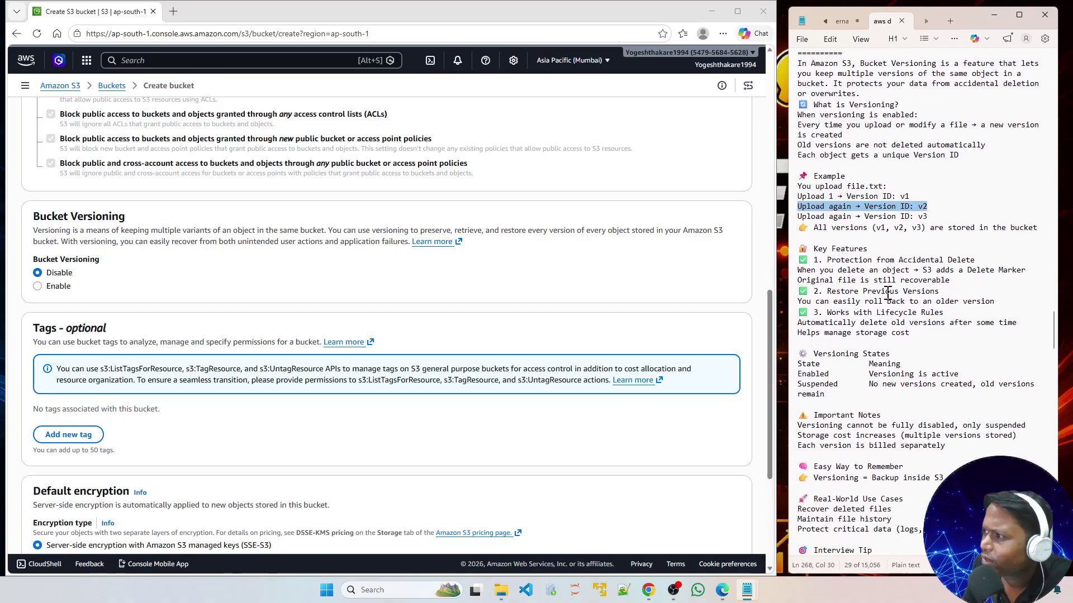
# Examine the three key features and the Enabled and Suspended states in the versioning notes.
pyautogui.moveTo(826, 229); pyautogui.dragTo(974, 230)
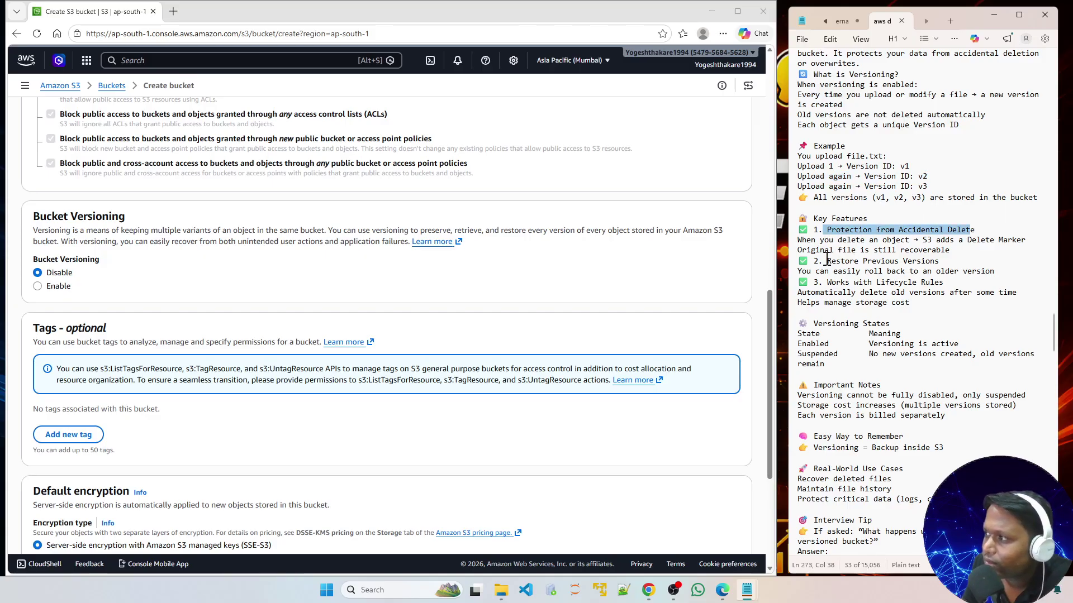
pyautogui.moveTo(827, 261); pyautogui.dragTo(937, 261)
pyautogui.moveTo(827, 282); pyautogui.dragTo(950, 283)
pyautogui.scroll(-3, 860, 324)
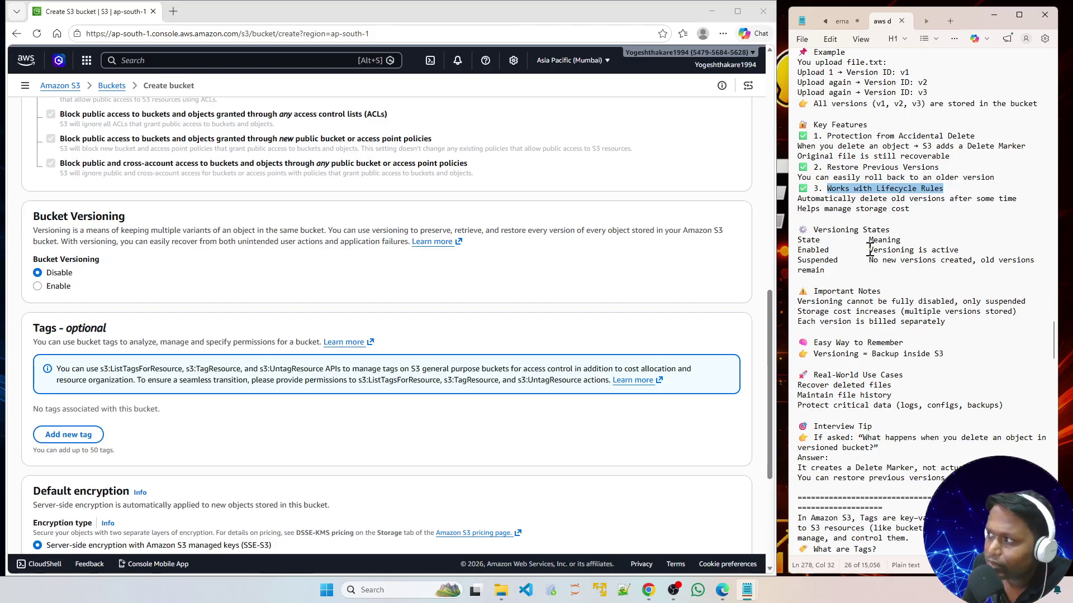
pyautogui.moveTo(869, 250); pyautogui.dragTo(978, 249)
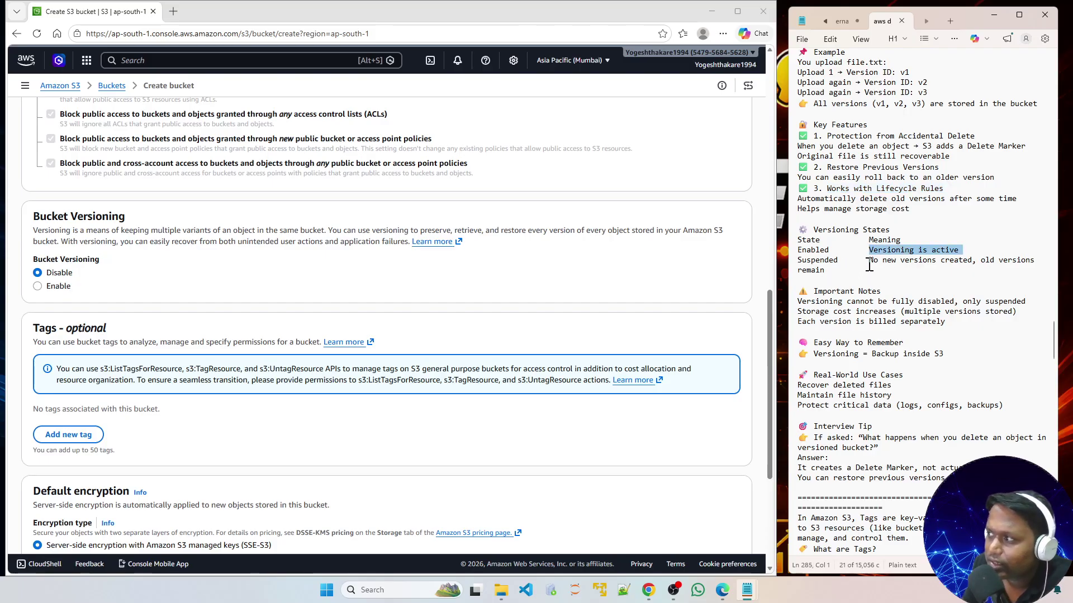
pyautogui.moveTo(869, 260); pyautogui.dragTo(944, 260)
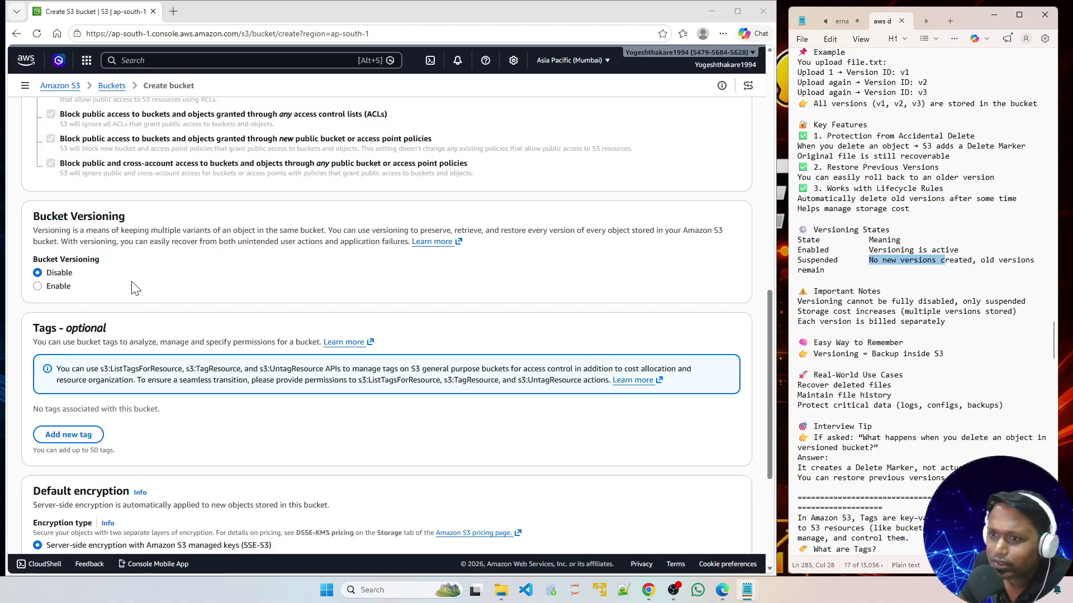
pyautogui.scroll(-2, 944, 285)
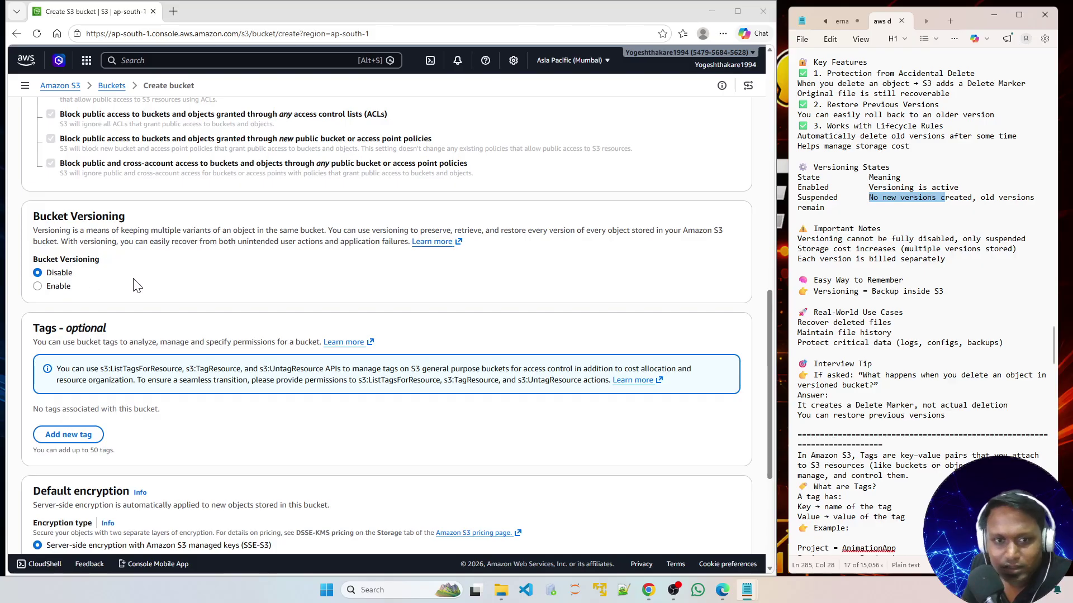
# Examine the real-world use cases and the interview tip about deleting an object in the versioning notes.
pyautogui.scroll(-1, 853, 323)
pyautogui.scroll(-1, 853, 323)
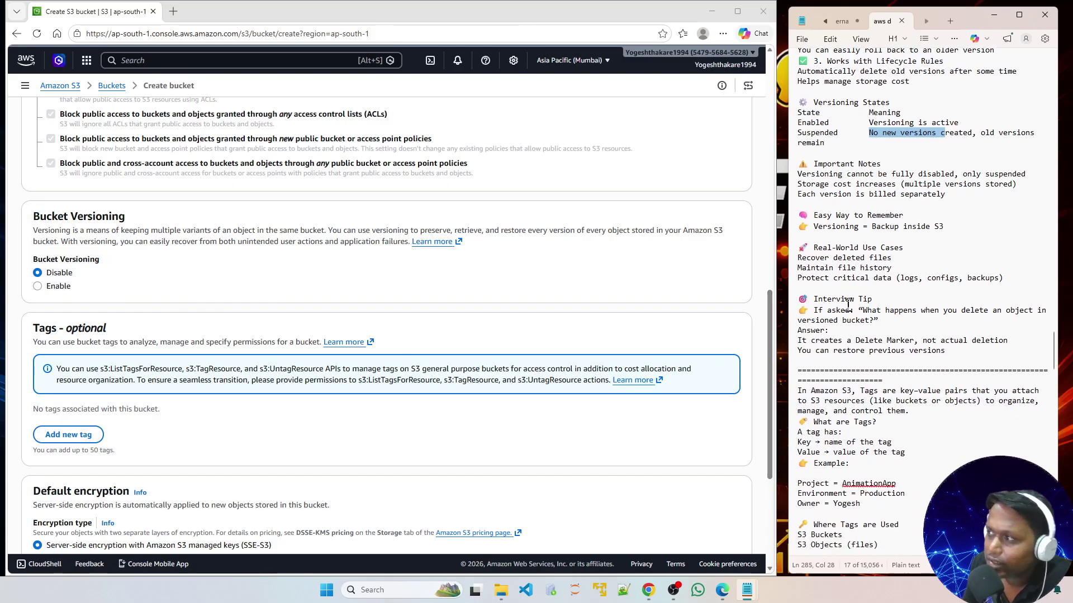
pyautogui.moveTo(890, 259); pyautogui.dragTo(804, 260)
pyautogui.moveTo(902, 271); pyautogui.dragTo(803, 278)
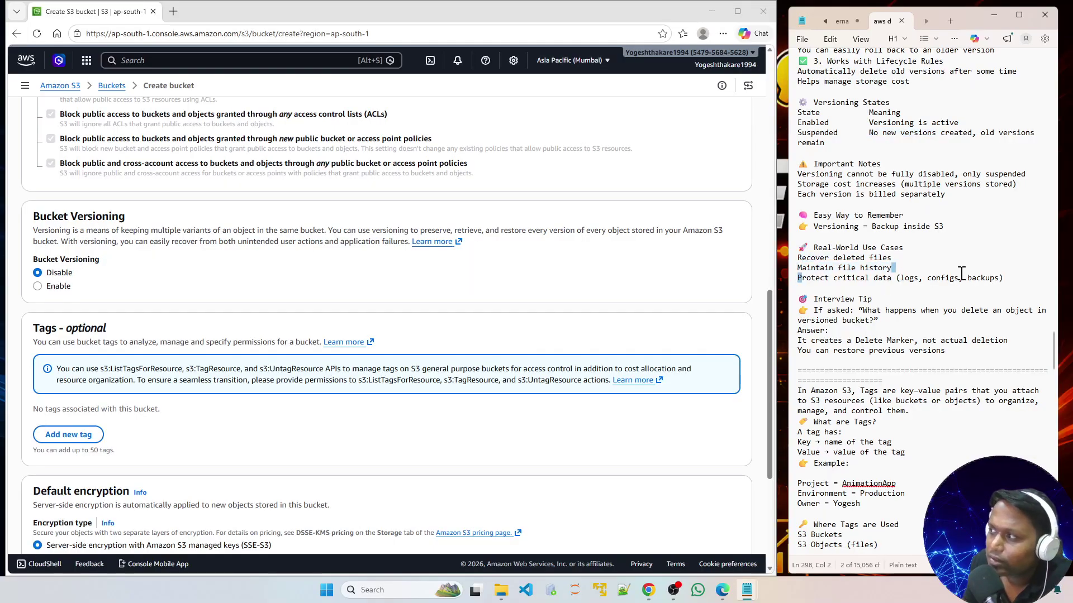
pyautogui.click(1004, 278)
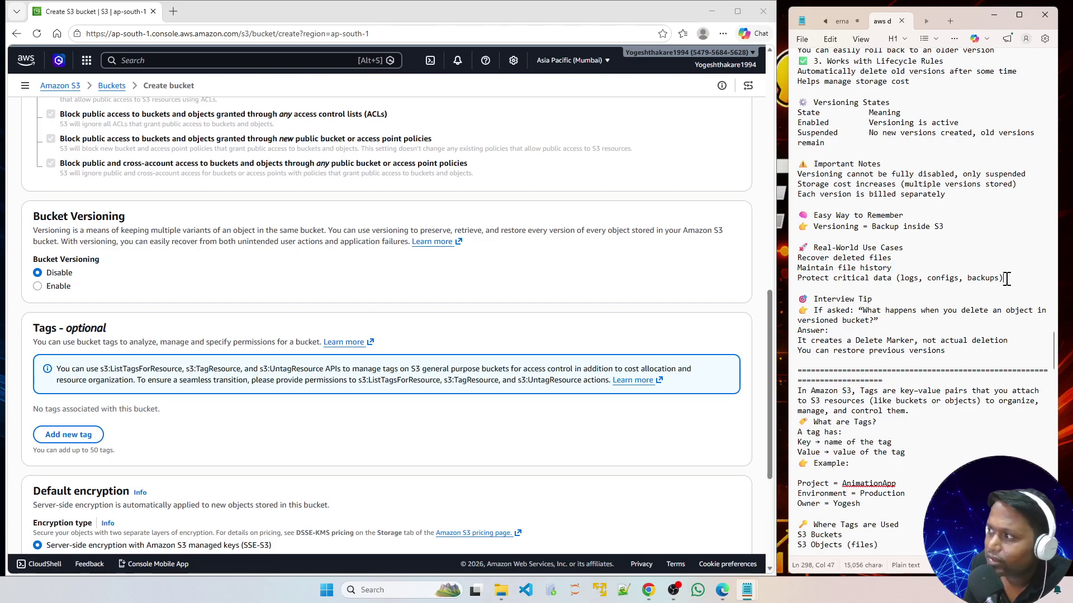
pyautogui.keyDown('shift'); pyautogui.click(821, 282); pyautogui.keyUp('shift')
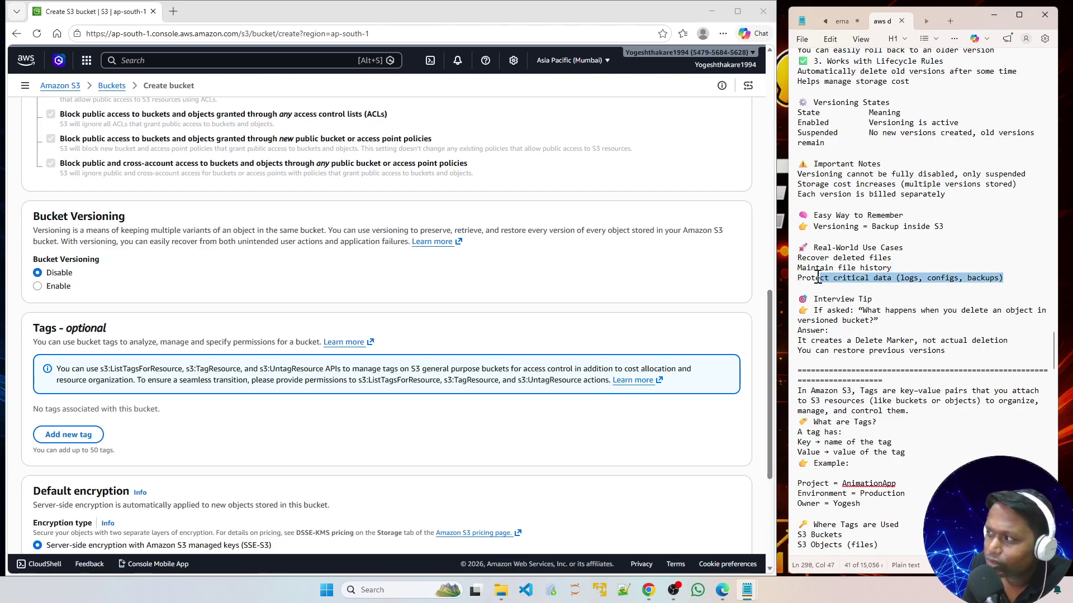
pyautogui.click(894, 318)
pyautogui.scroll(-1, 871, 329)
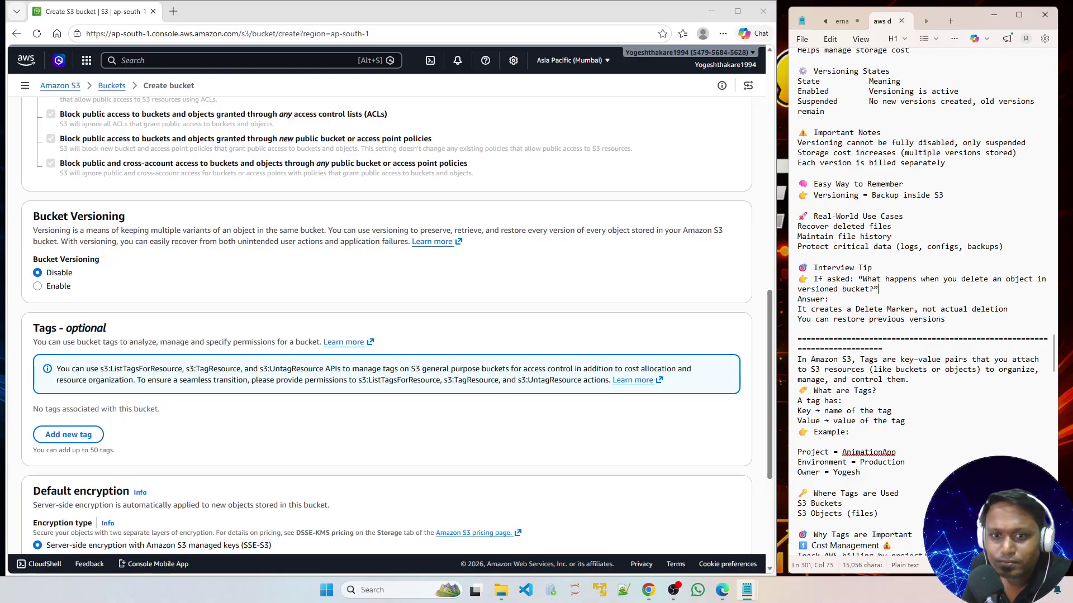
# Find the optional Tags settings in the bucket form and read the notes on what tags are and where they are used.
pyautogui.click(53, 403)
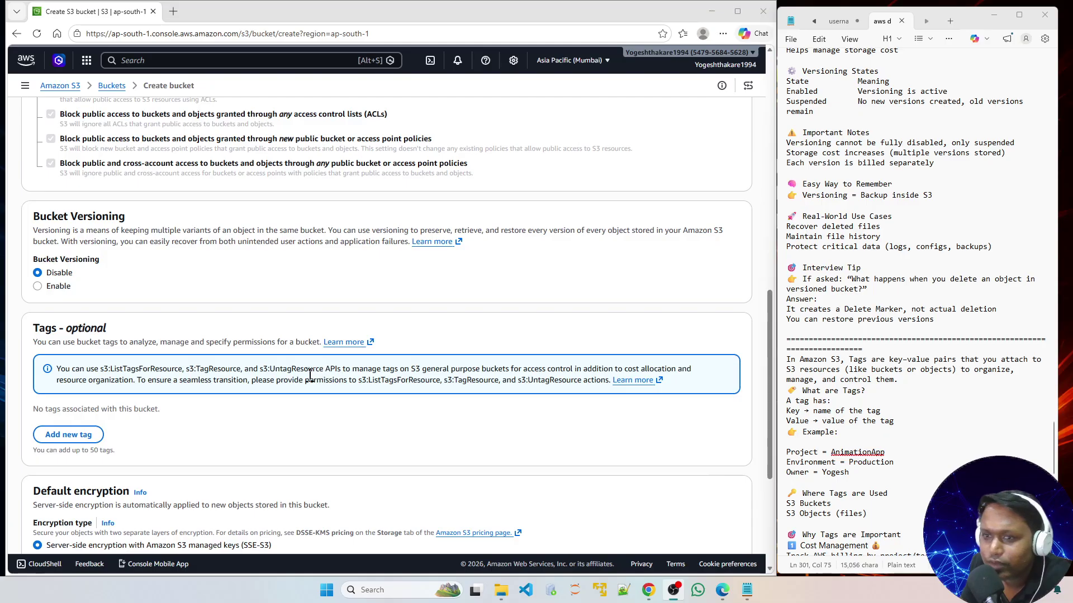
pyautogui.scroll(-2, 311, 376)
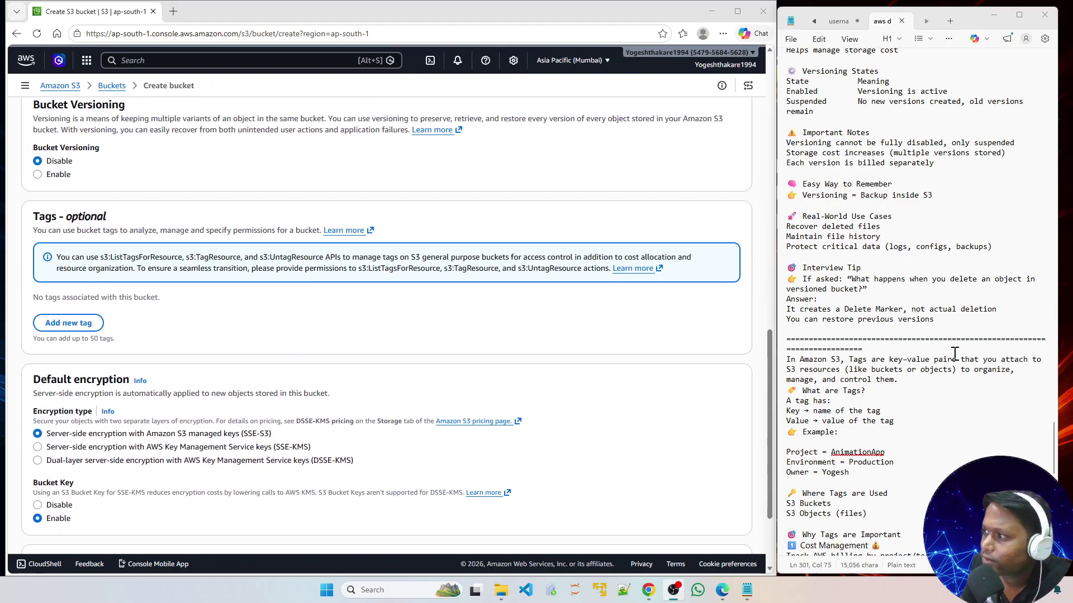
pyautogui.scroll(-3, 954, 353)
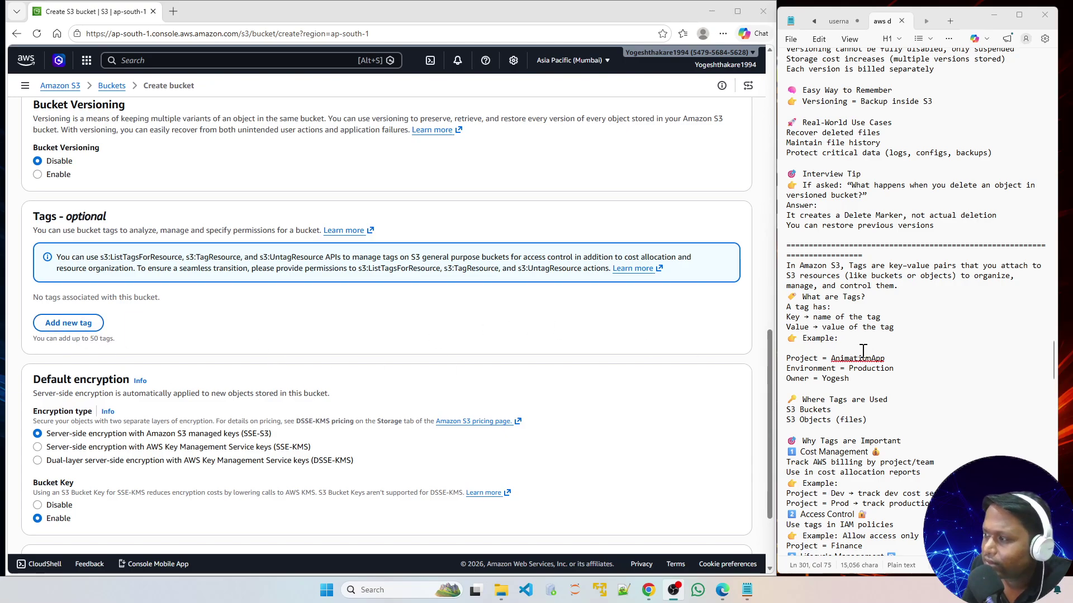
pyautogui.scroll(-2, 862, 350)
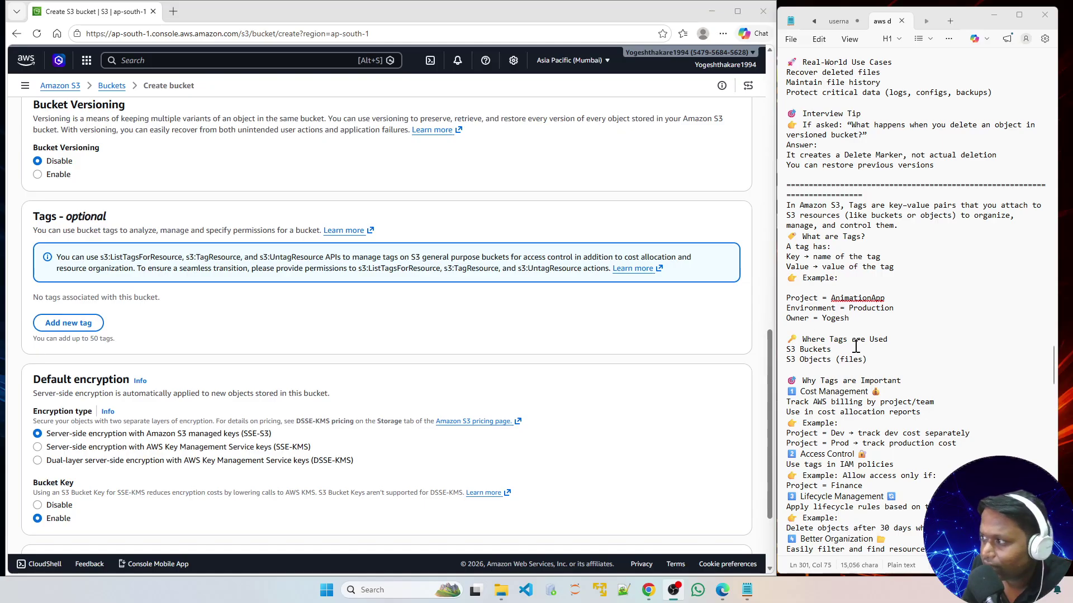
pyautogui.scroll(-4, 856, 346)
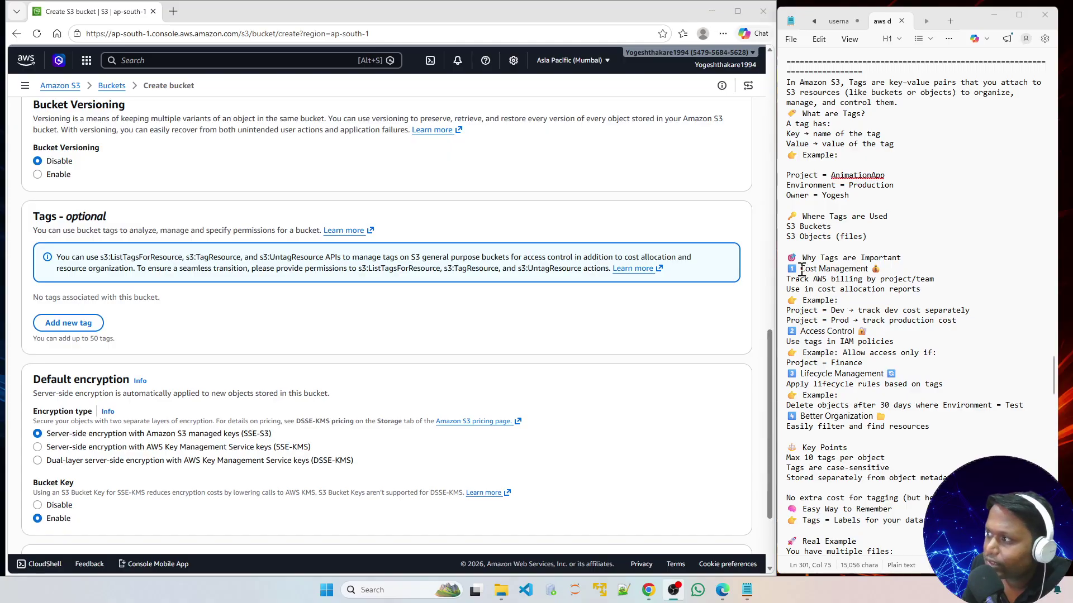
# Examine the notes on why tags are important: Cost Management, Access Control, Lifecycle Management and Better Organization.
pyautogui.moveTo(801, 269); pyautogui.dragTo(870, 270)
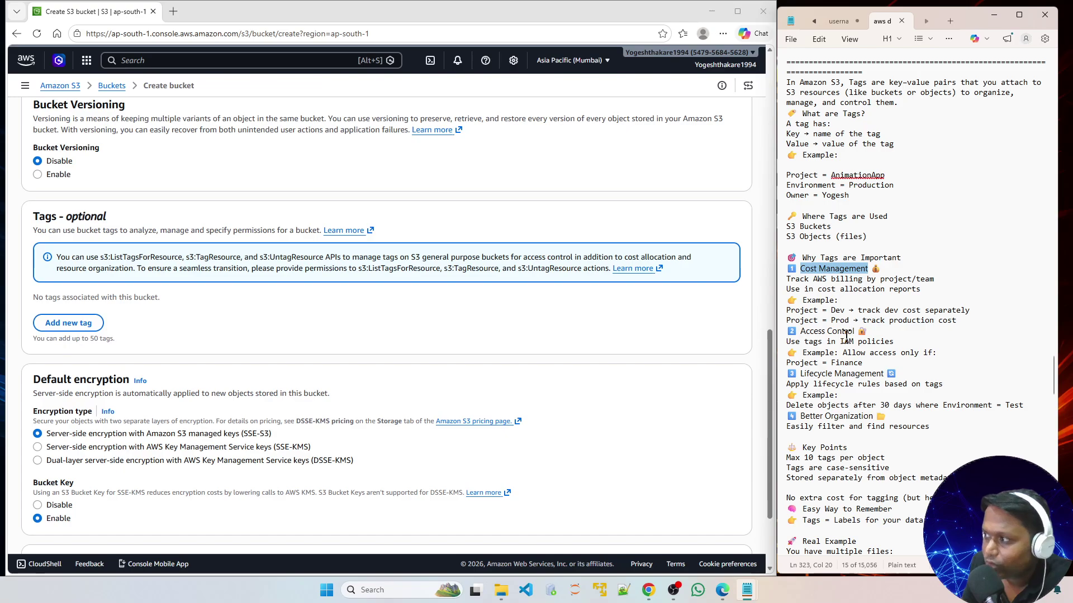
pyautogui.moveTo(800, 331); pyautogui.dragTo(858, 332)
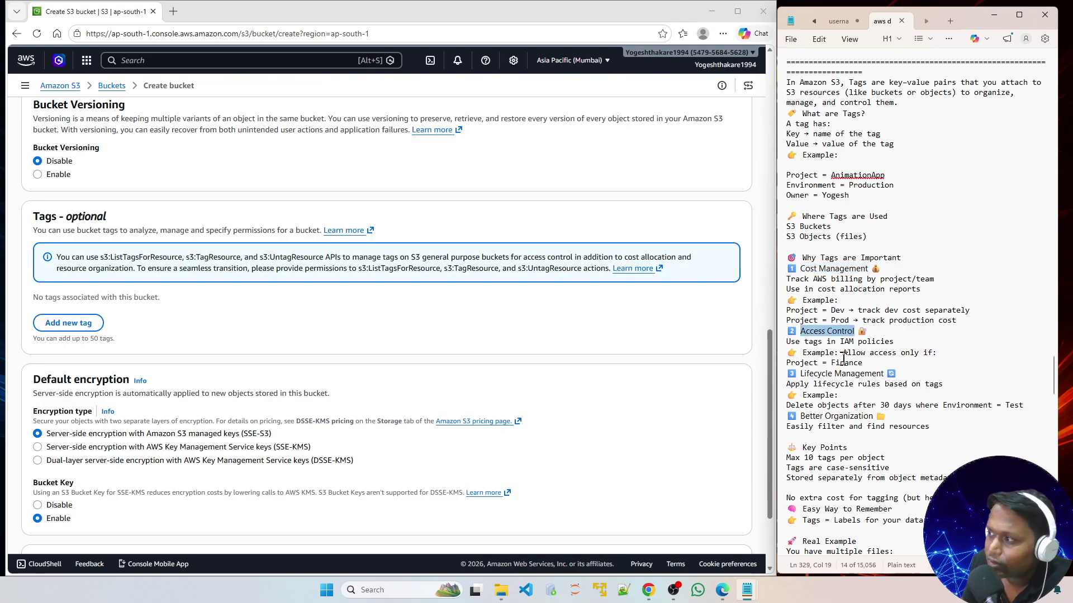
pyautogui.moveTo(800, 373); pyautogui.dragTo(881, 373)
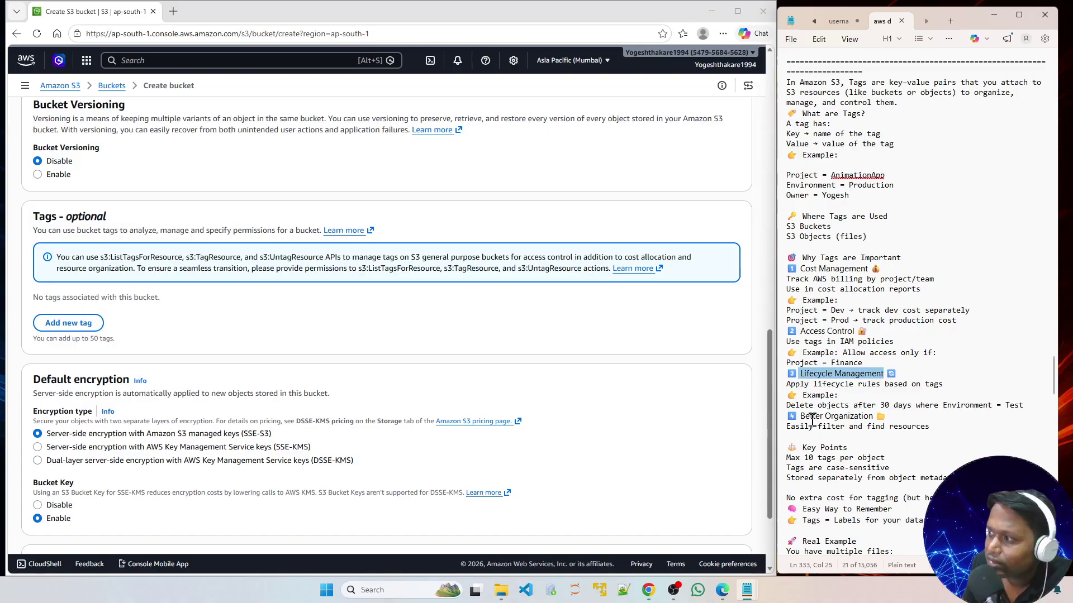
pyautogui.moveTo(801, 416); pyautogui.dragTo(889, 417)
pyautogui.scroll(-3, 860, 400)
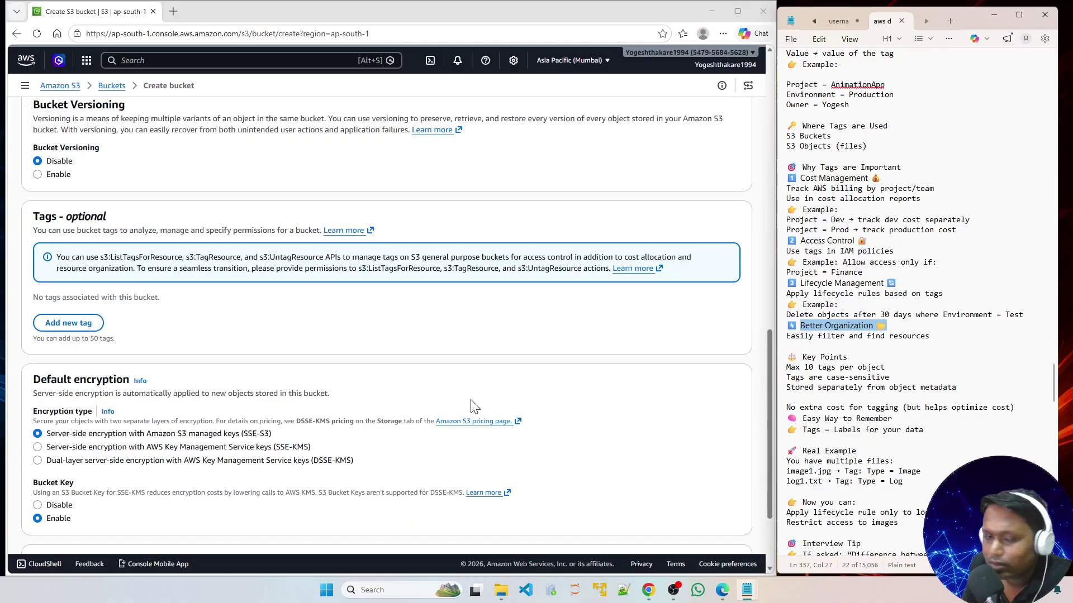
# Find the Default encryption settings in the bucket form and compare SSE-S3, SSE-KMS and DSSE-KMS in the encryption notes.
pyautogui.scroll(-2, 391, 389)
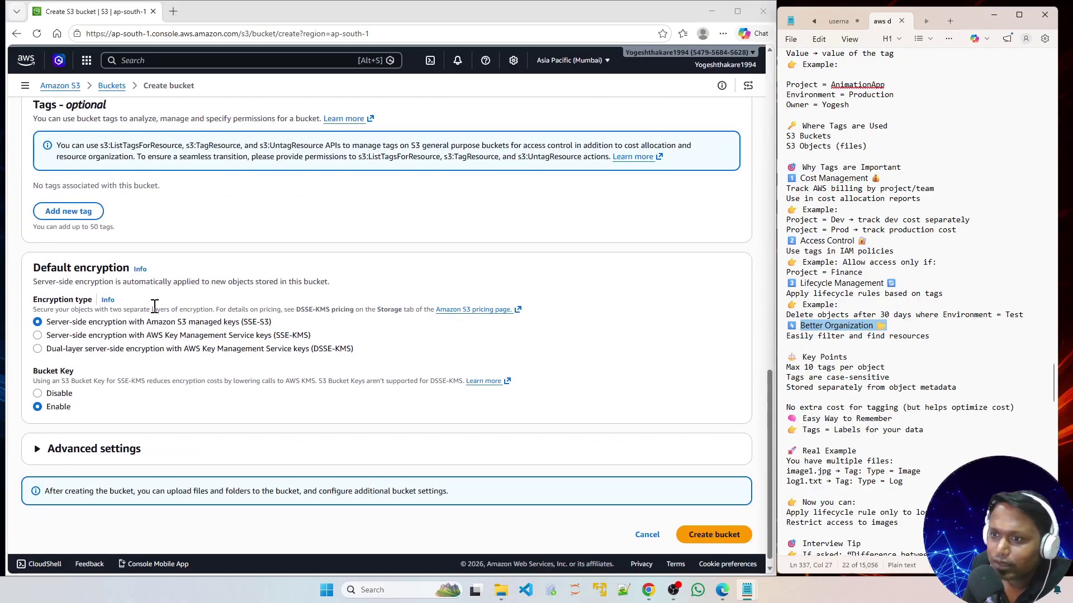
pyautogui.scroll(-15, 917, 302)
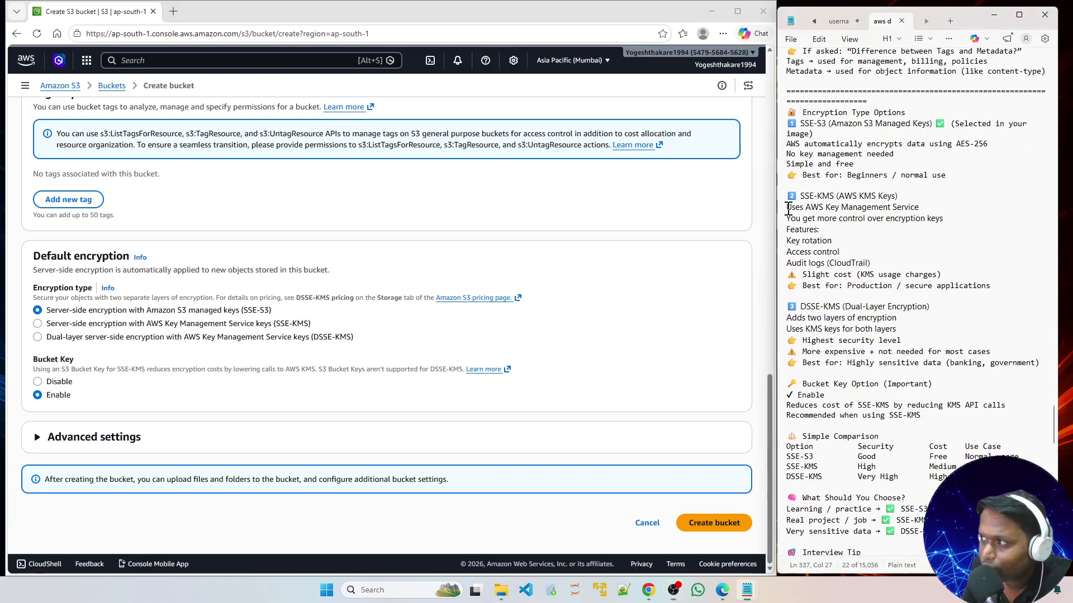
pyautogui.moveTo(787, 211); pyautogui.dragTo(922, 212)
pyautogui.click(872, 243)
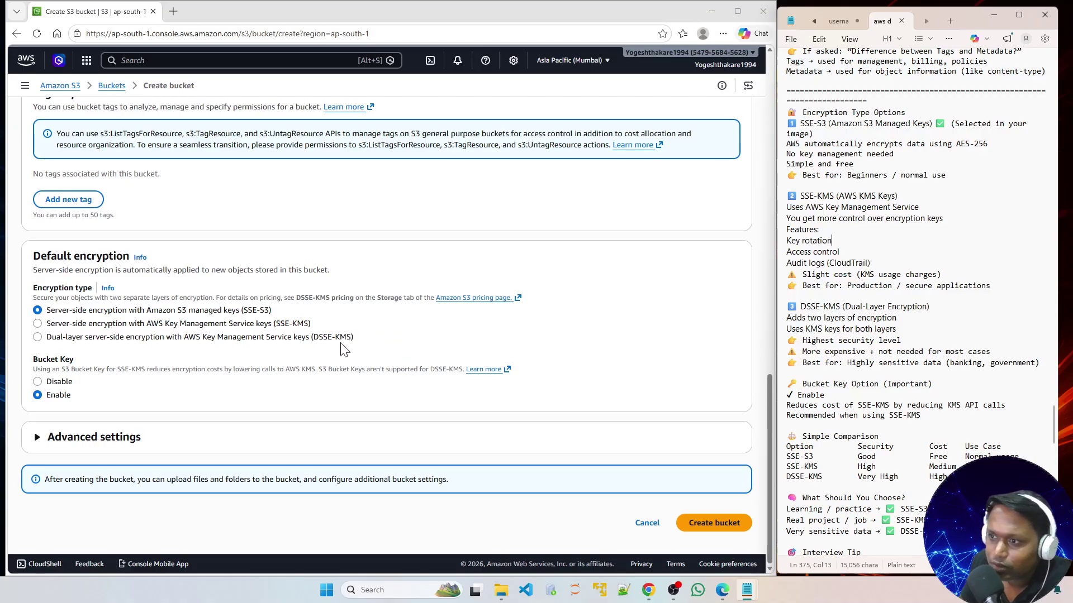
pyautogui.scroll(-2, 863, 360)
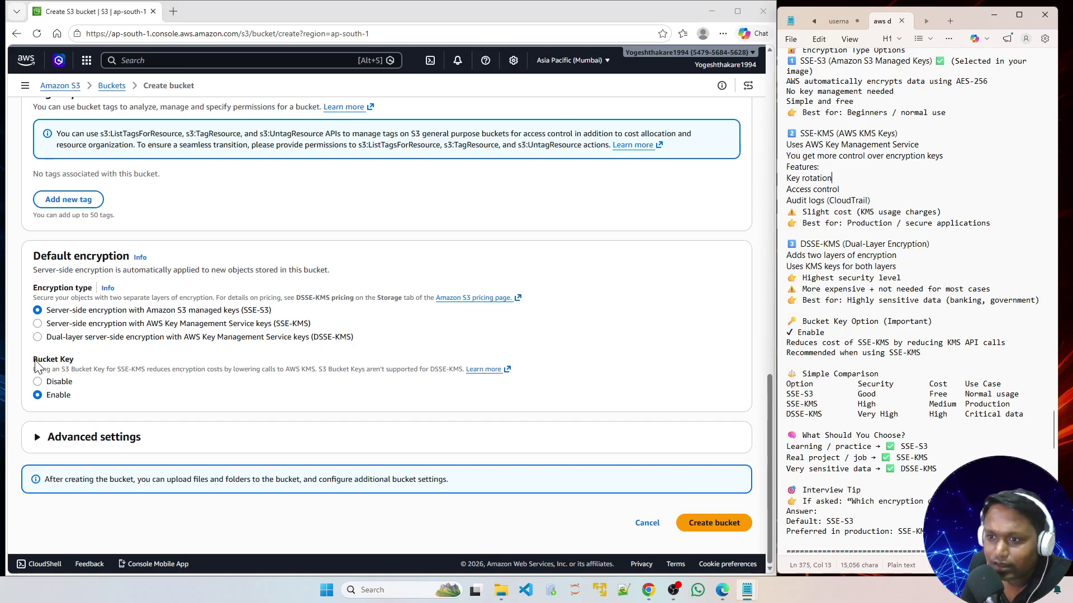
# Examine the Bucket Key setting in the bucket form and the notes on what a Bucket Key is and how it works.
pyautogui.moveTo(32, 360); pyautogui.dragTo(45, 362)
pyautogui.click(182, 392)
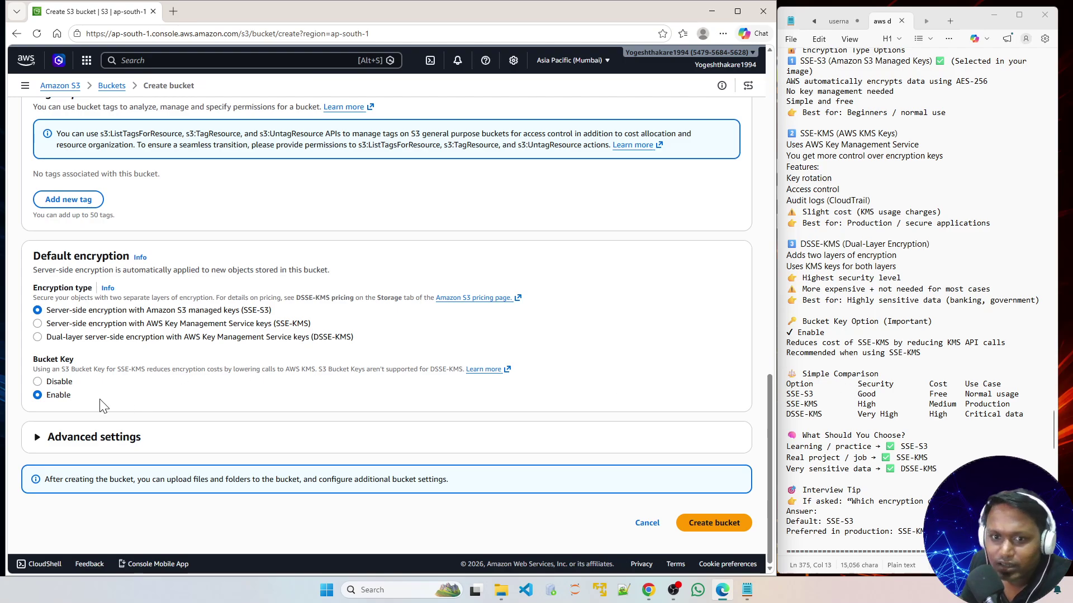
pyautogui.scroll(-4, 916, 302)
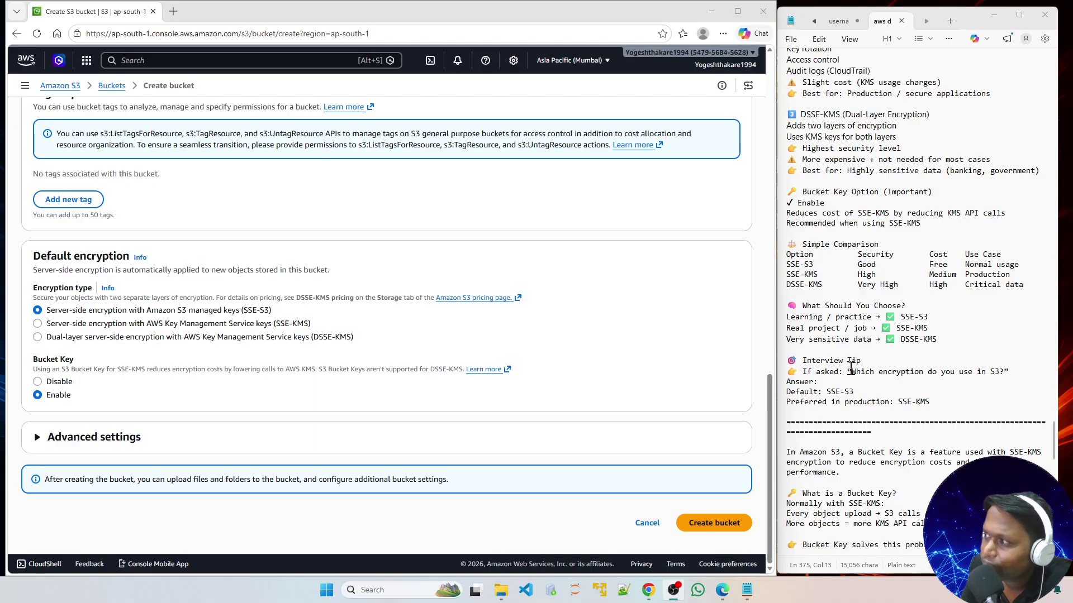
pyautogui.scroll(-2, 792, 407)
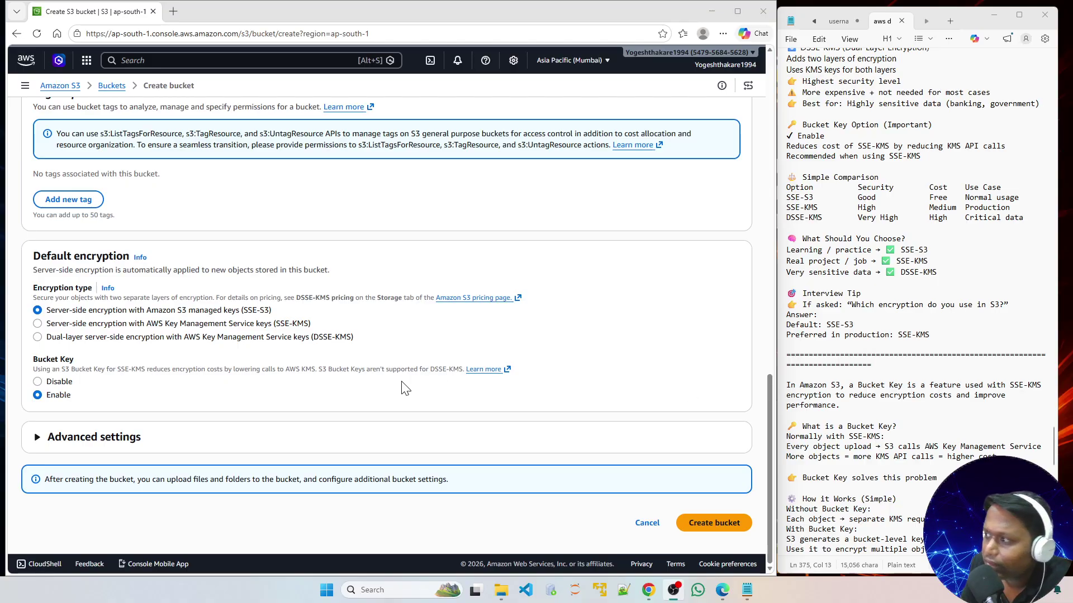
pyautogui.scroll(-3, 850, 373)
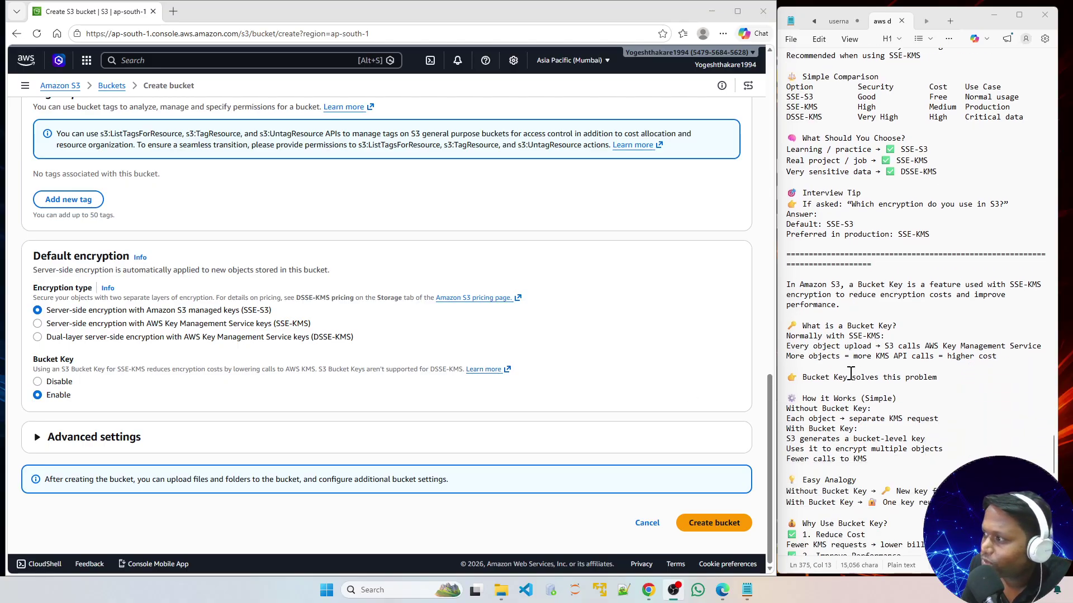
pyautogui.scroll(-4, 858, 357)
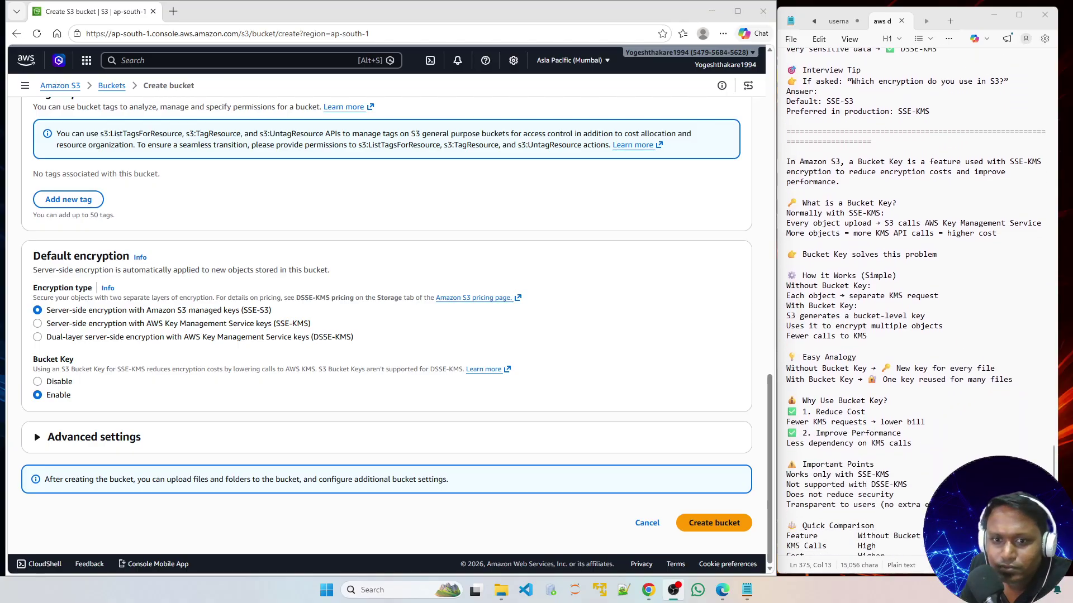
pyautogui.scroll(-2, 916, 307)
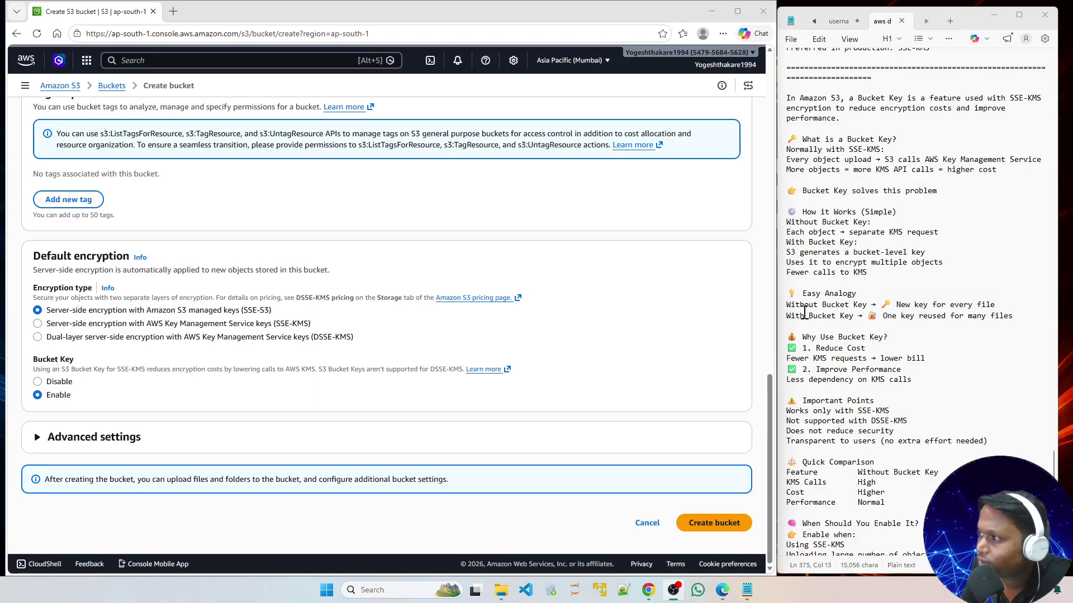
# Examine the easy analogy, the reasons to use a Bucket Key, and the quick comparison in the notes.
pyautogui.moveTo(786, 304); pyautogui.dragTo(999, 306)
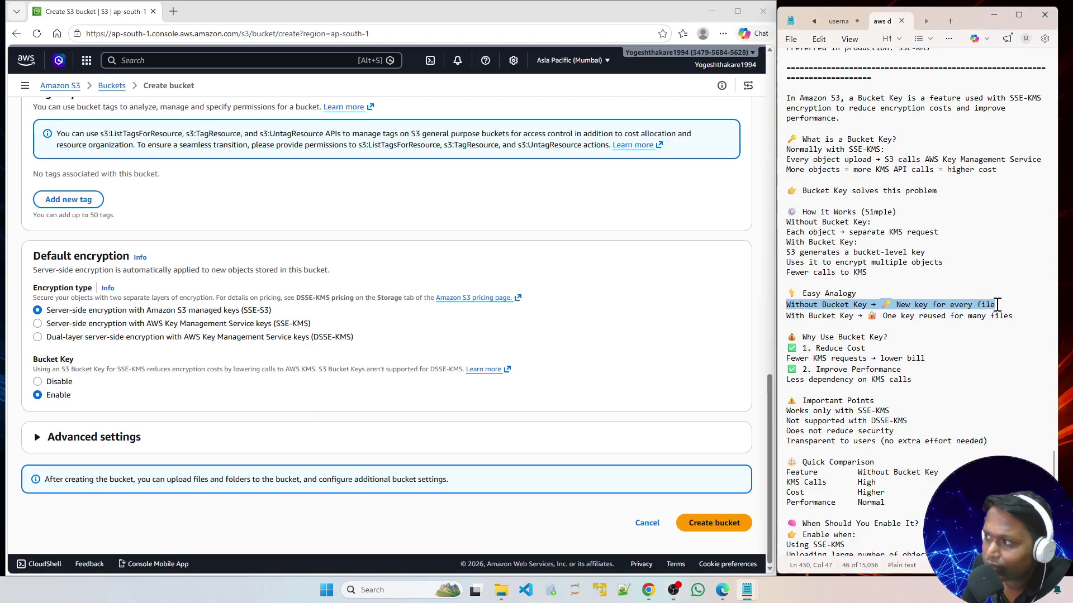
pyautogui.hotkey('shift', 'Down')
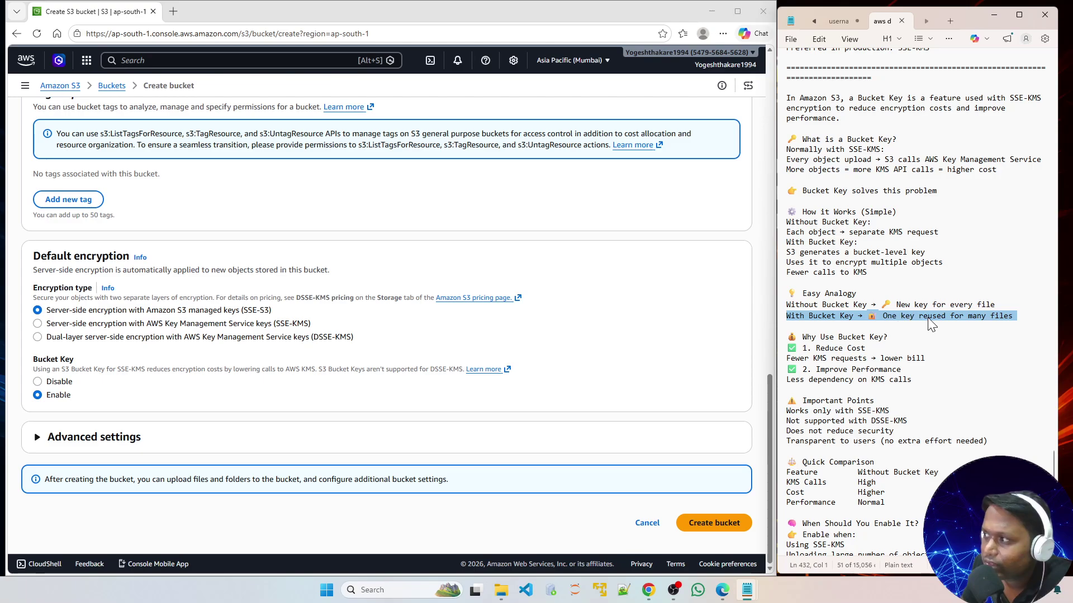
pyautogui.click(927, 345)
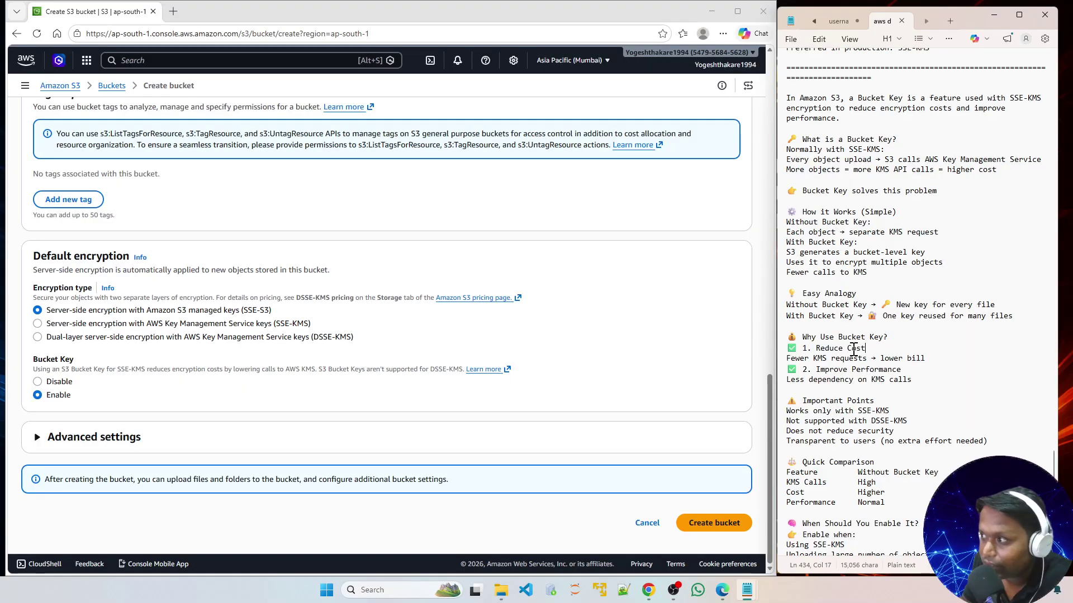
pyautogui.moveTo(815, 348); pyautogui.dragTo(874, 353)
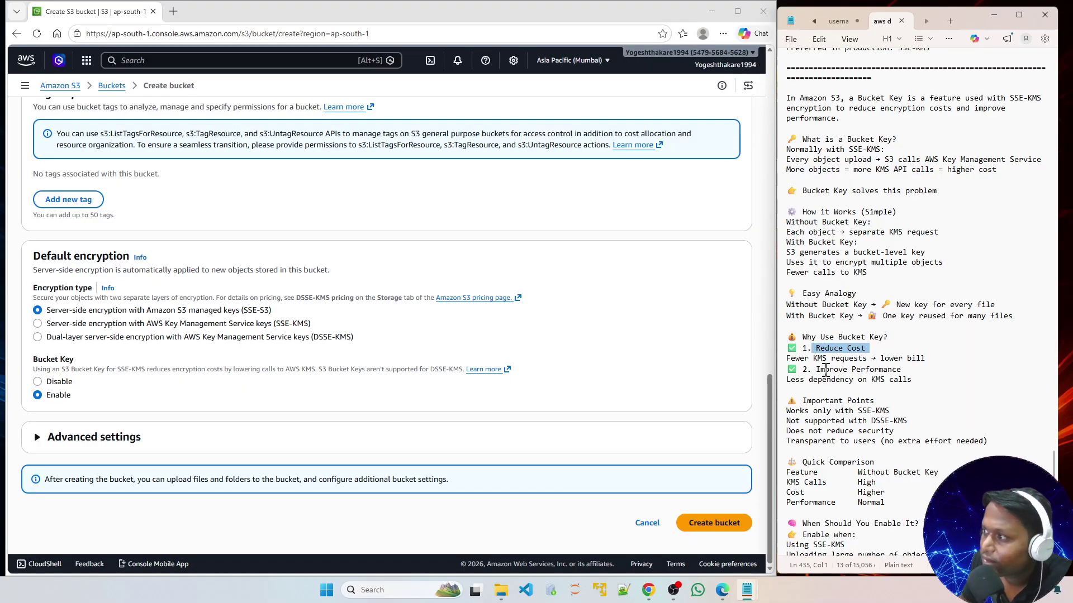
pyautogui.moveTo(815, 370); pyautogui.dragTo(912, 372)
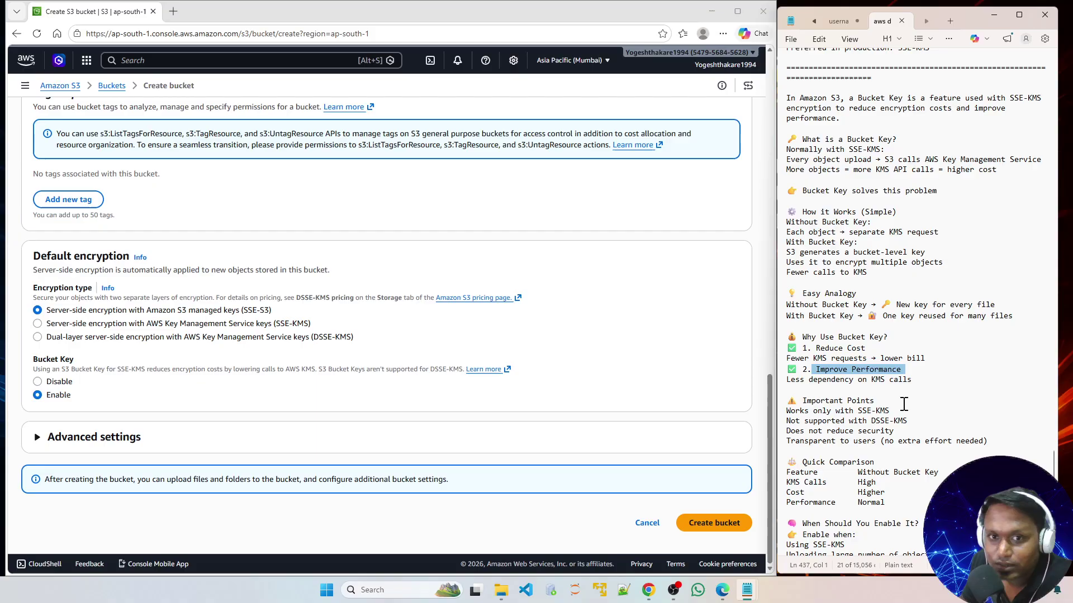
pyautogui.click(895, 401)
pyautogui.scroll(-2, 893, 408)
pyautogui.scroll(-3, 893, 407)
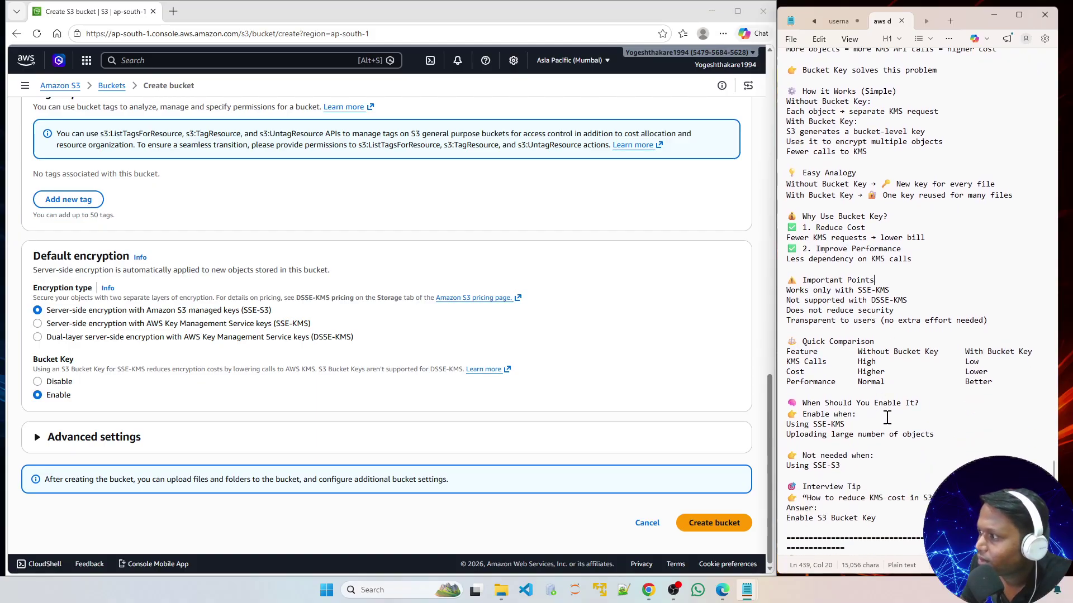
# Examine the Bucket Key notes on important points, when to enable it, and the interview tip on reducing KMS cost.
pyautogui.scroll(-1, 863, 302)
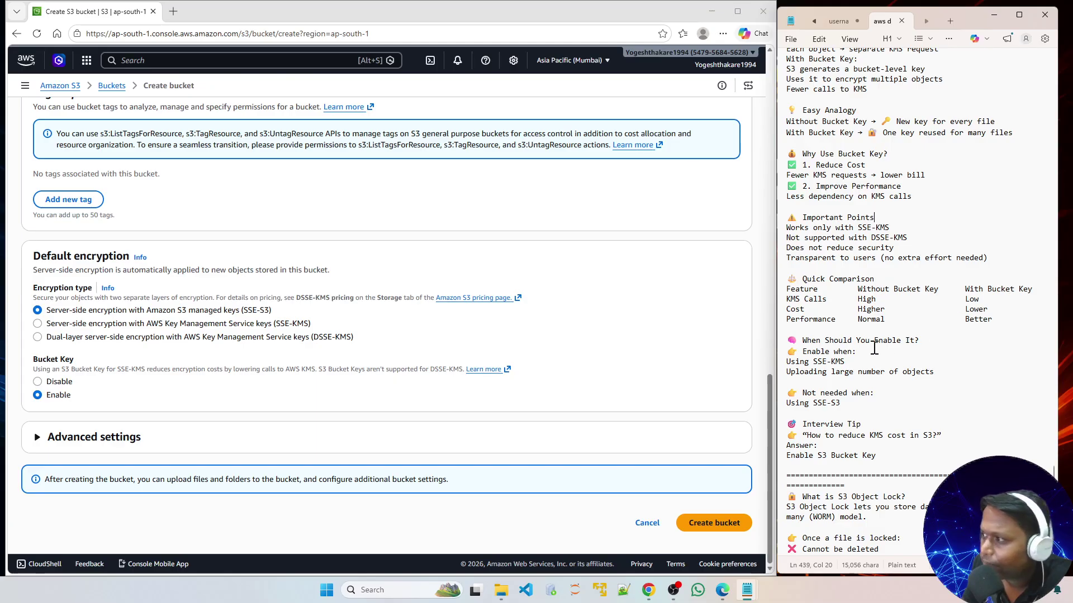
pyautogui.scroll(-2, 873, 347)
pyautogui.scroll(-1, 845, 345)
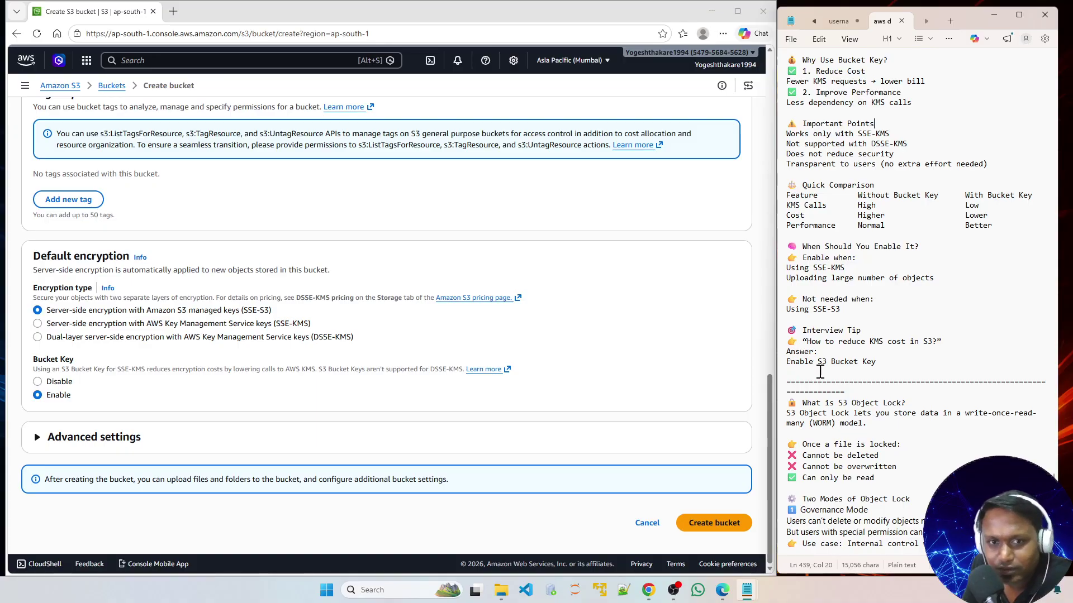
pyautogui.scroll(-5, 838, 391)
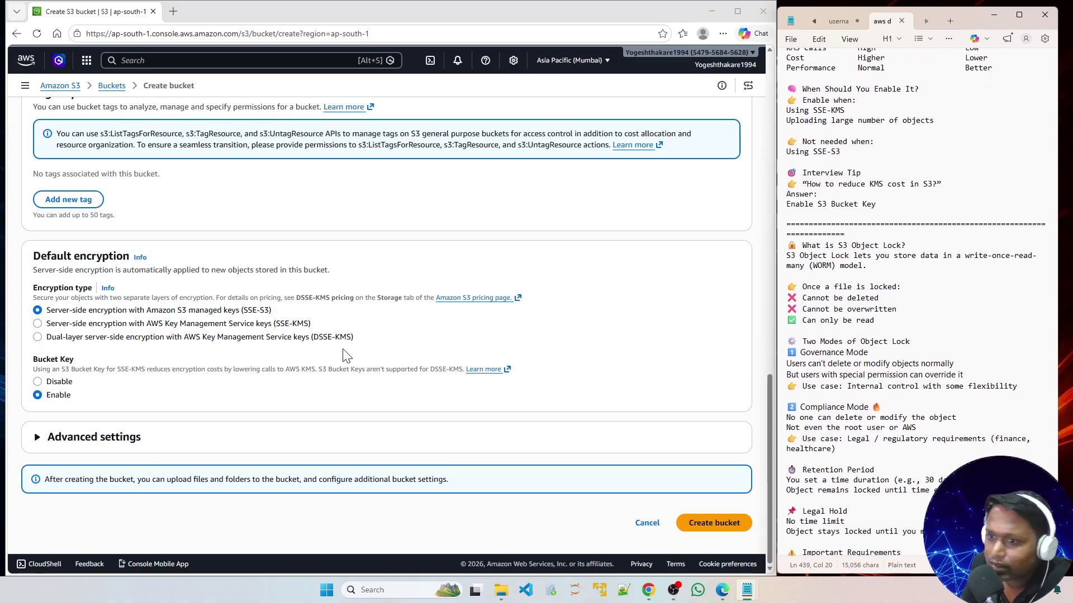
# Expand the bucket form's advanced settings and compare the Object Lock option with the notes on what S3 Object Lock is.
pyautogui.click(71, 445)
pyautogui.scroll(-2, 106, 400)
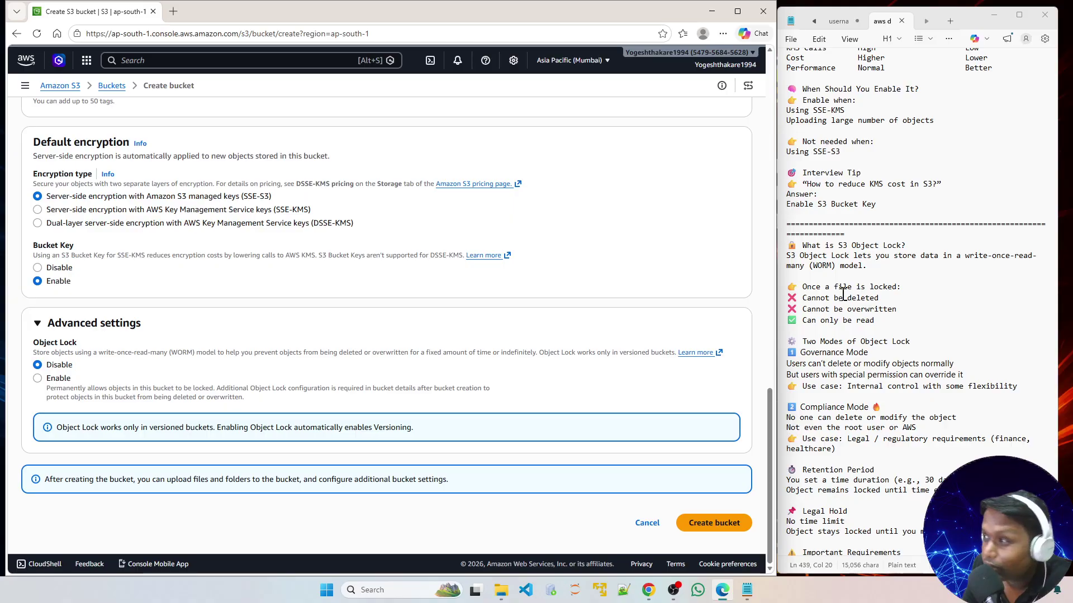
pyautogui.scroll(-1, 850, 288)
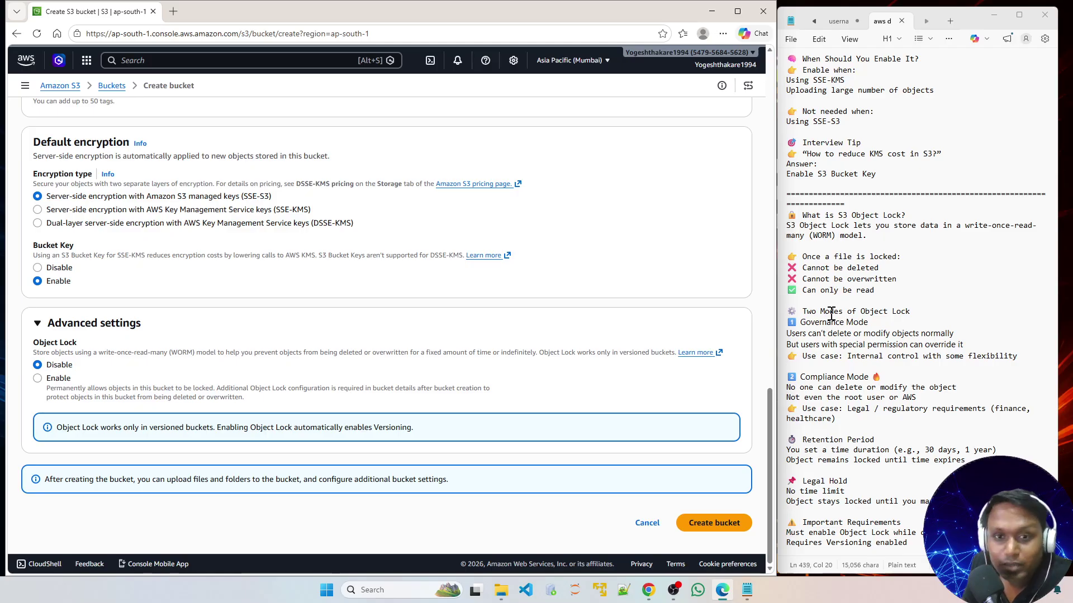
pyautogui.scroll(-1, 843, 323)
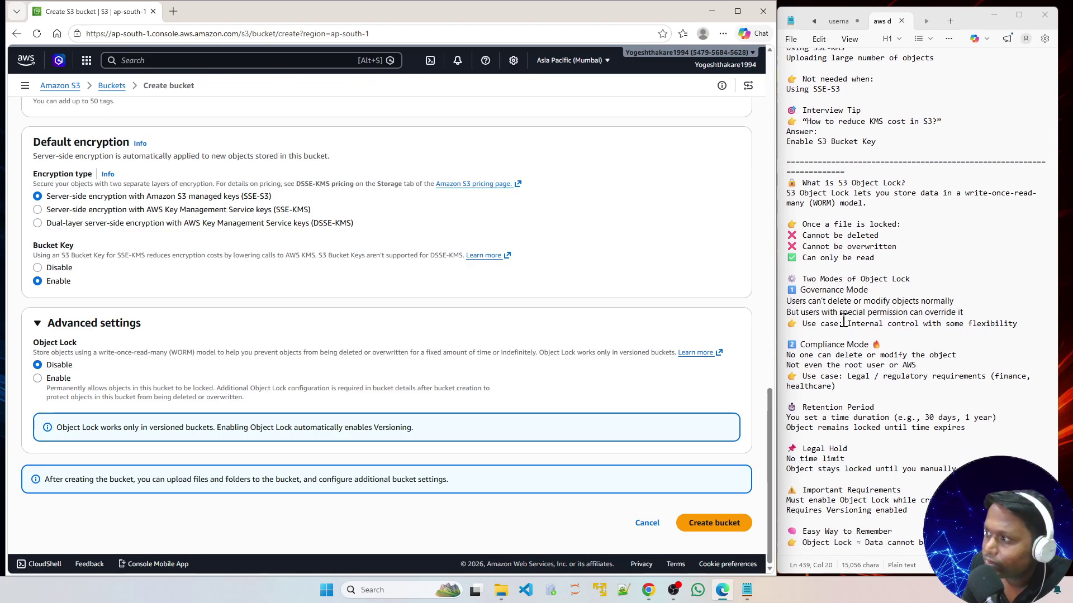
# Try enabling Object Lock and examine the notes on Governance and Compliance modes, retention period, legal hold, requirements and use cases.
pyautogui.click(37, 380)
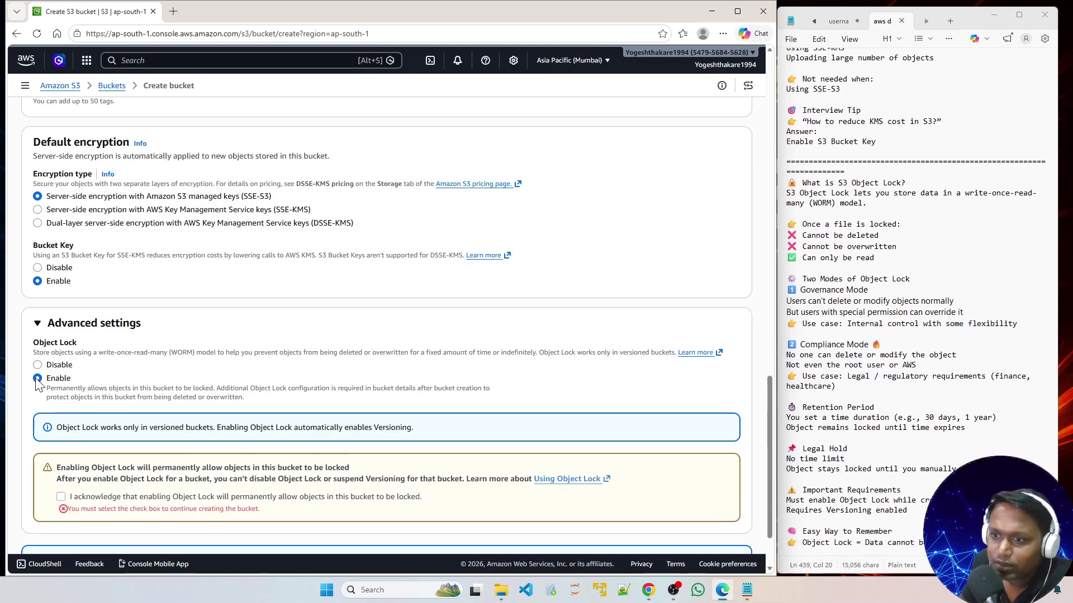
pyautogui.scroll(-2, 271, 414)
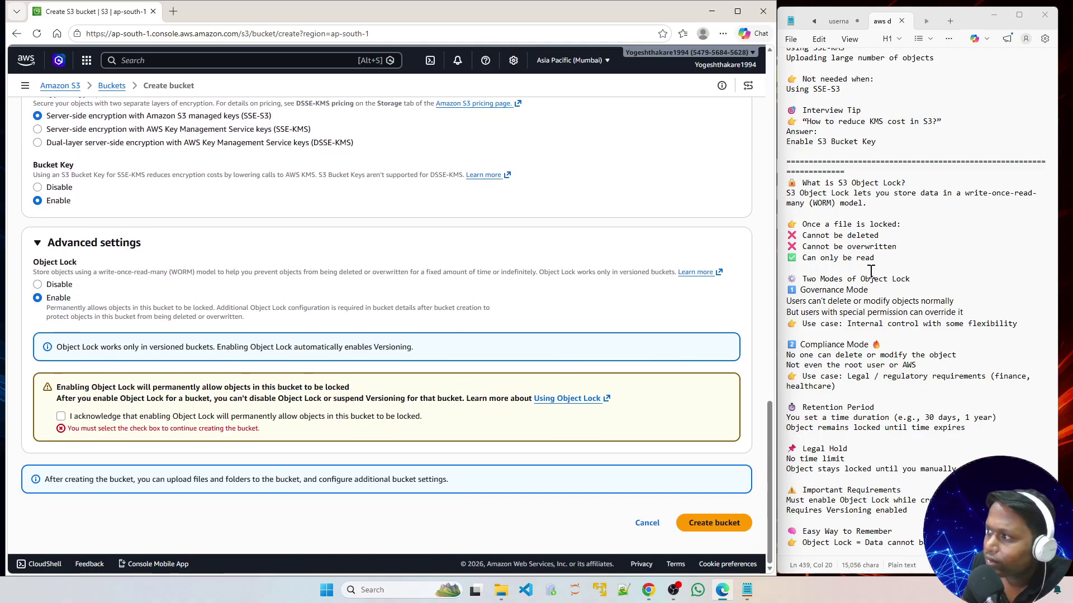
pyautogui.scroll(-1, 855, 275)
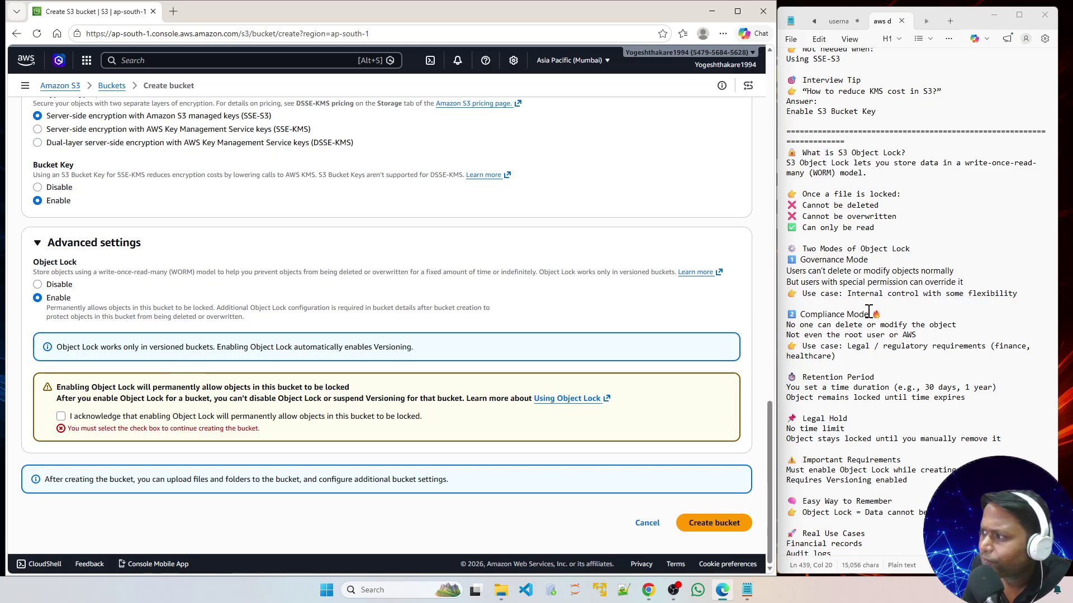
pyautogui.scroll(-2, 848, 321)
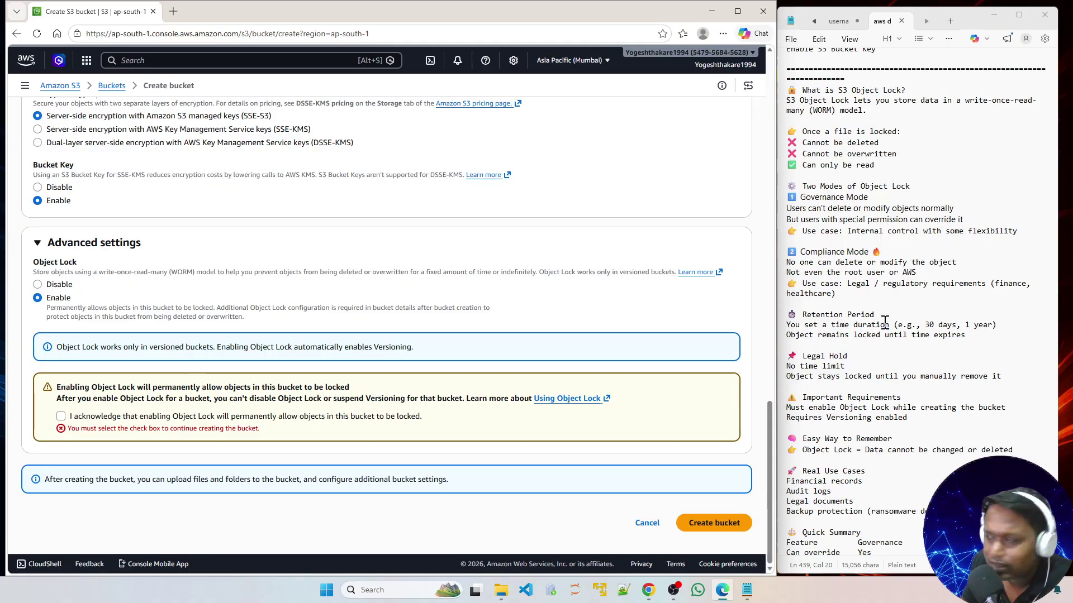
pyautogui.scroll(-3, 857, 384)
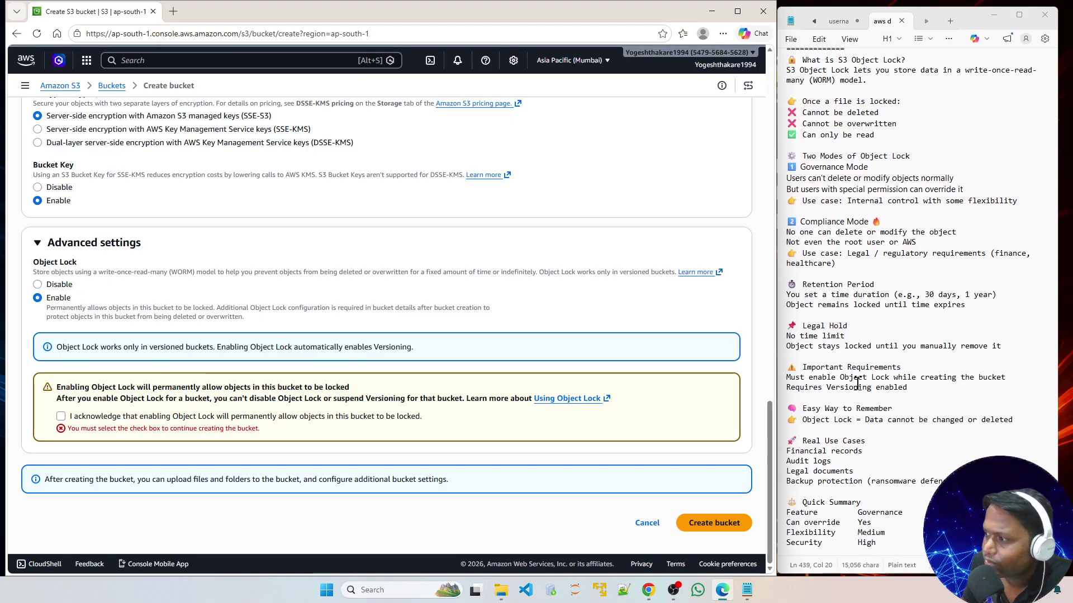
pyautogui.scroll(-3, 866, 388)
pyautogui.scroll(-1, 848, 396)
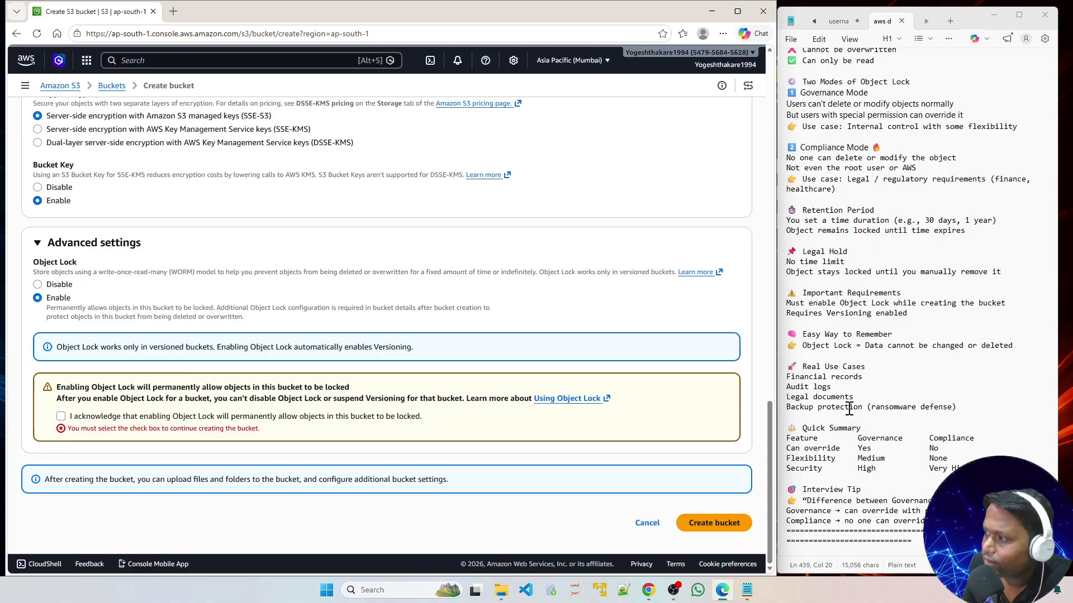
pyautogui.moveTo(866, 382); pyautogui.dragTo(830, 387)
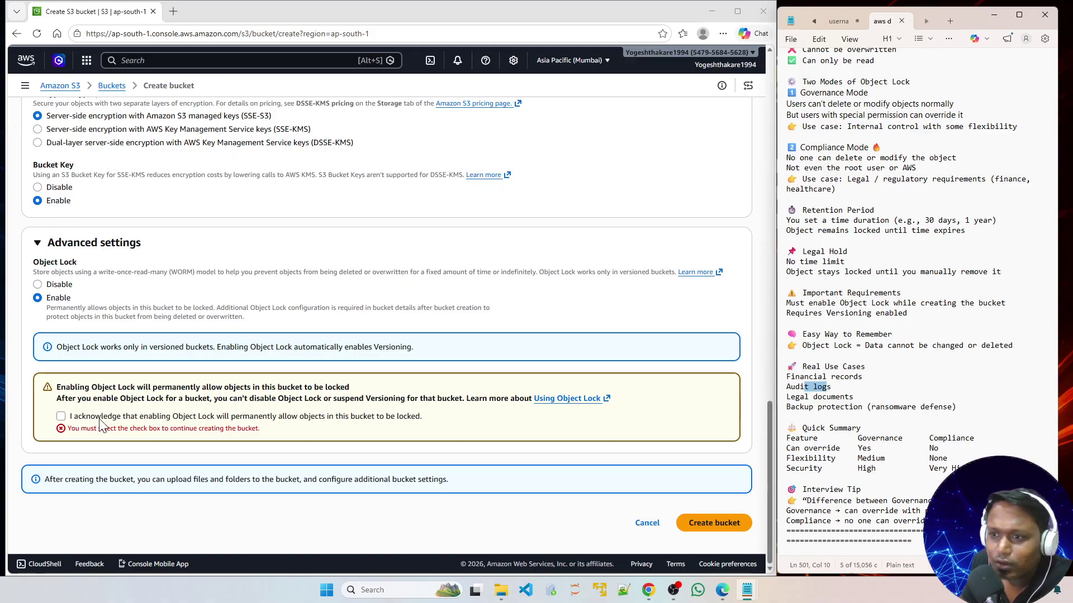
# Set Object Lock to Disable and create the bucket.
pyautogui.click(38, 285)
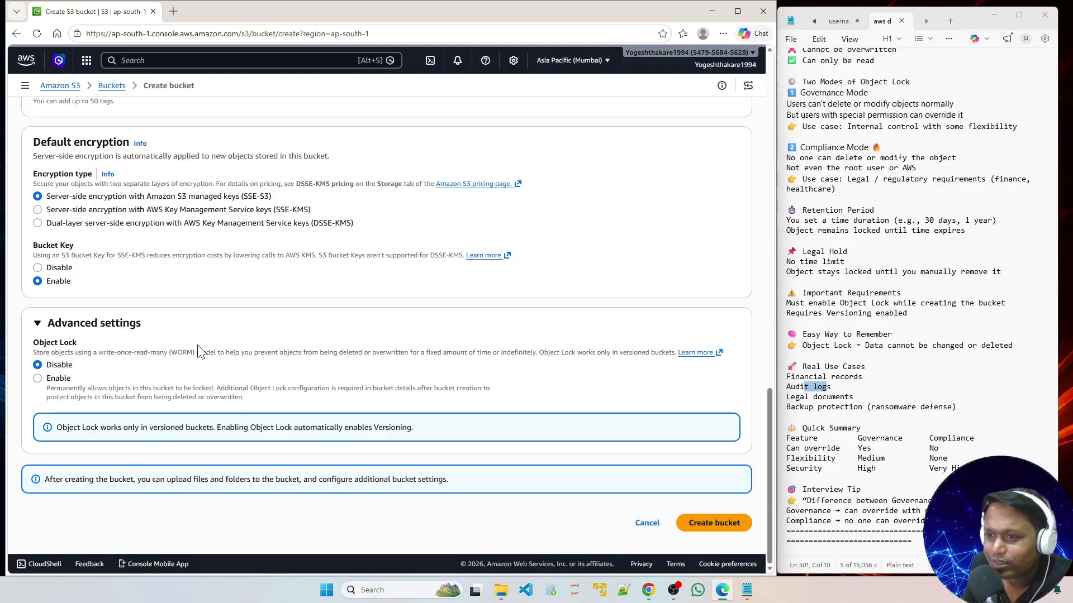
pyautogui.click(695, 525)
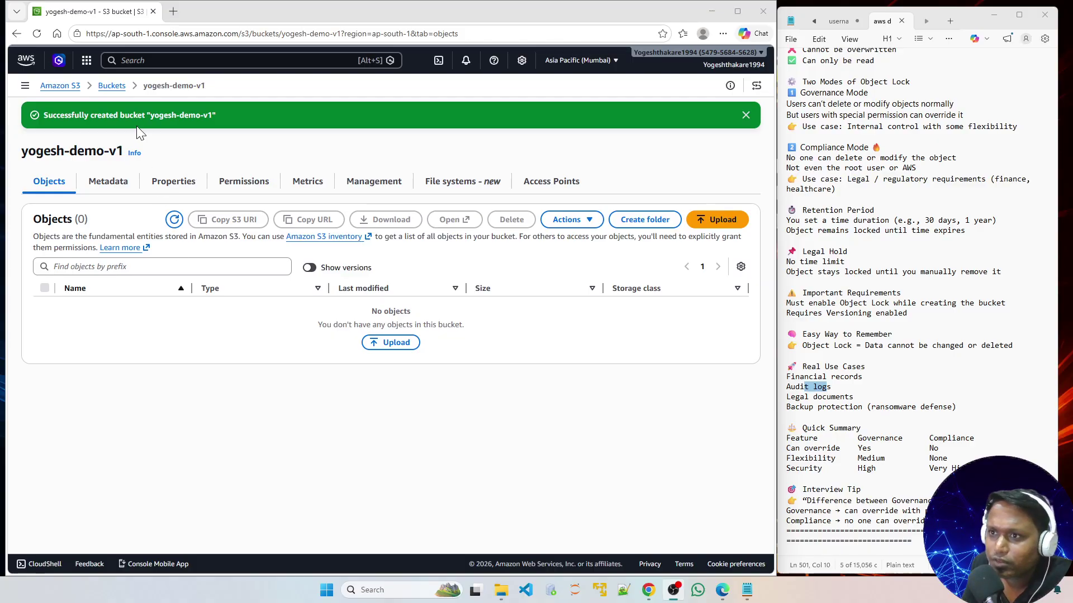
pyautogui.moveTo(151, 118); pyautogui.dragTo(223, 117)
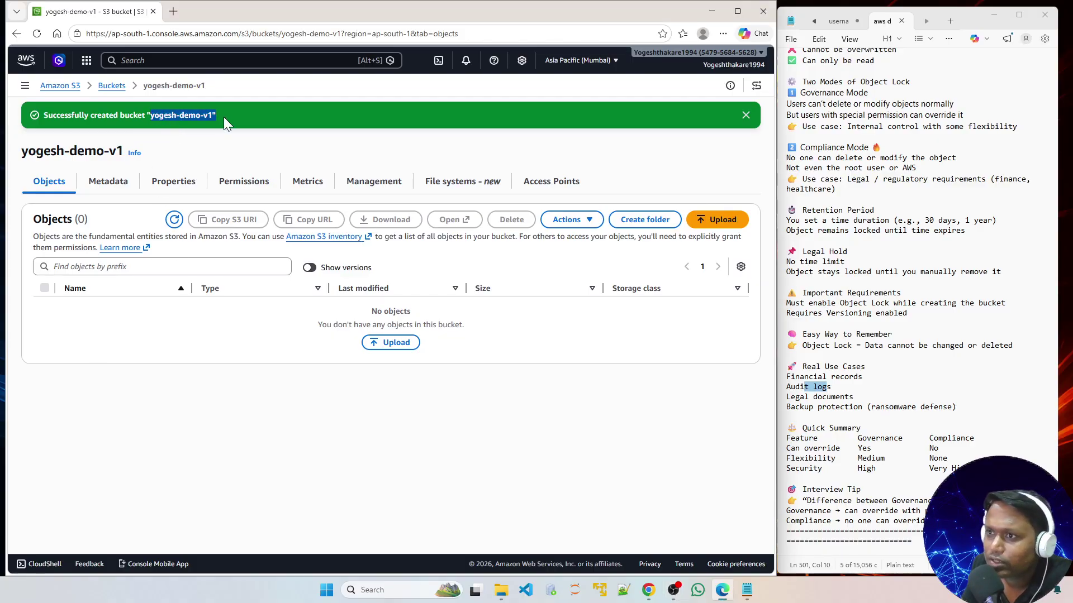
# Find the new bucket in the general purpose buckets list, open it and refresh its objects list.
pyautogui.click(114, 87)
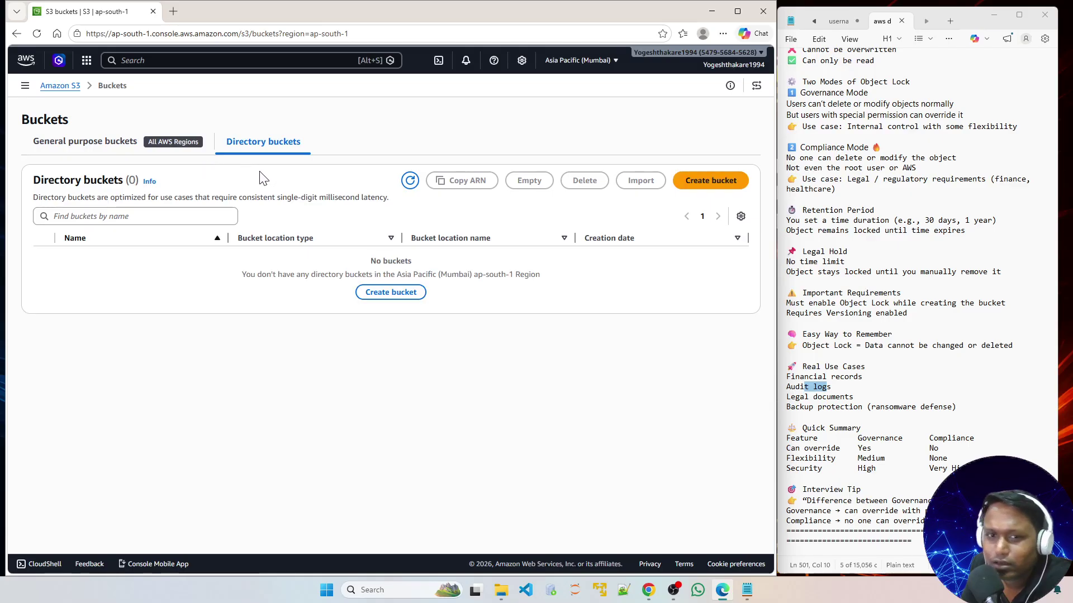
pyautogui.click(117, 146)
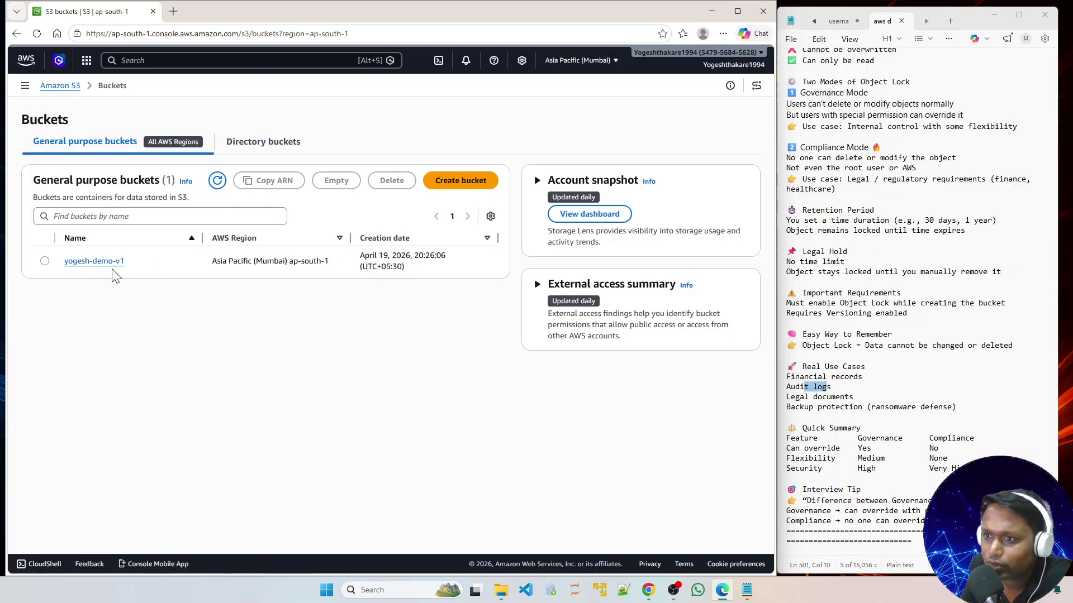
pyautogui.click(94, 261)
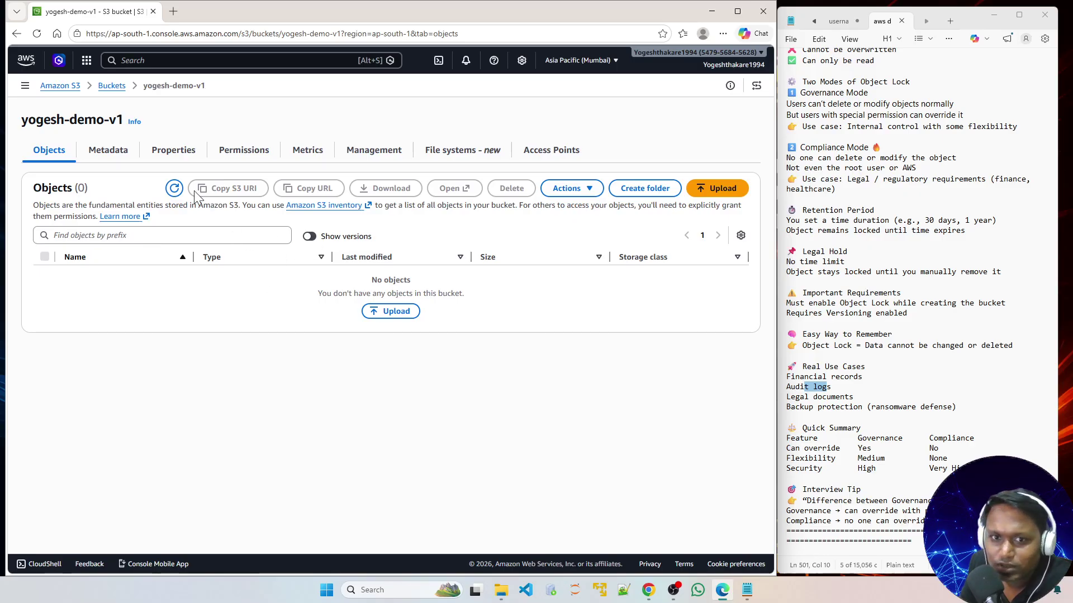
pyautogui.click(173, 188)
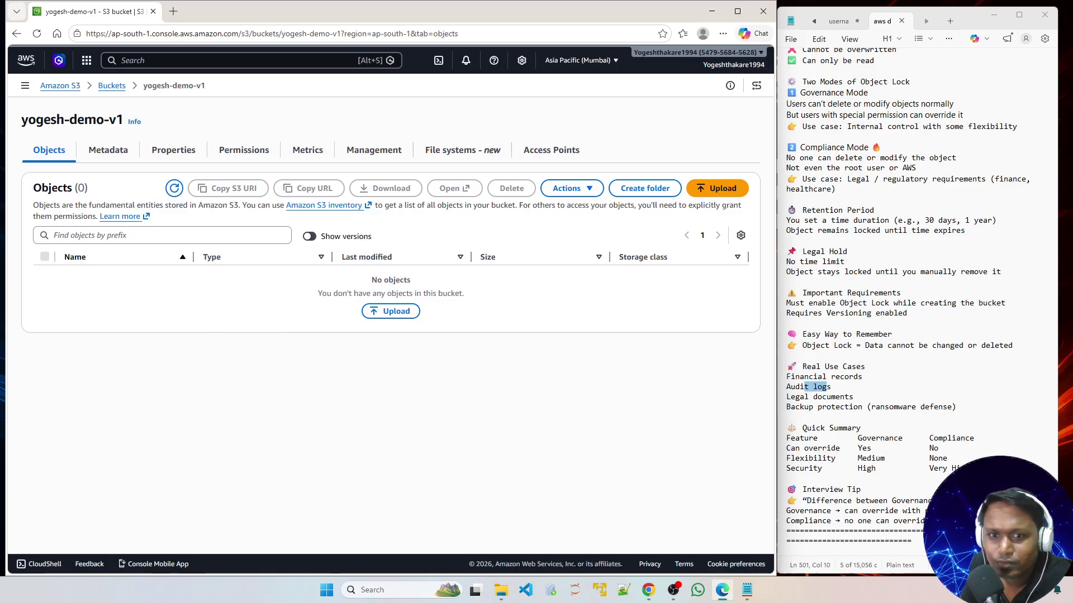
pyautogui.hotkey('alt', 'Tab')
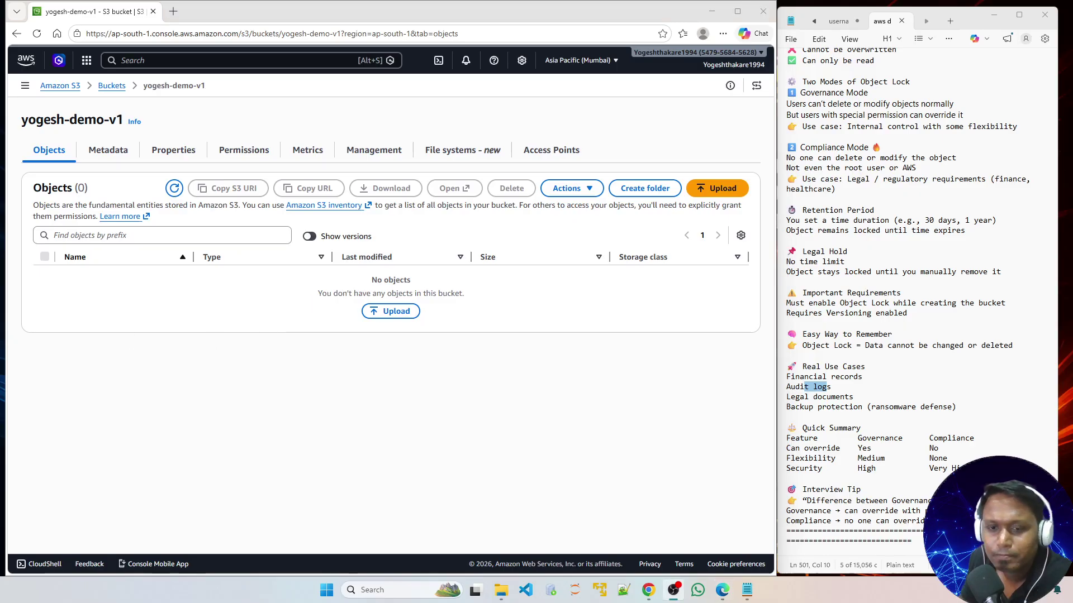
# Upload the image lotus-Freshknots.png.webp from the Desktop folder to the bucket.
pyautogui.click(395, 313)
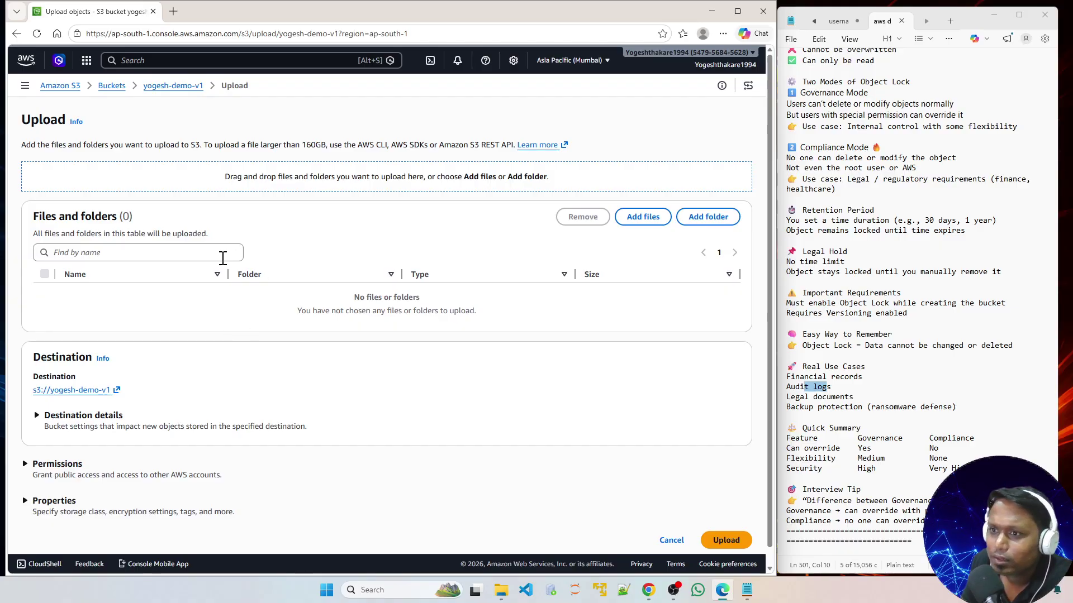
pyautogui.scroll(-1, 408, 302)
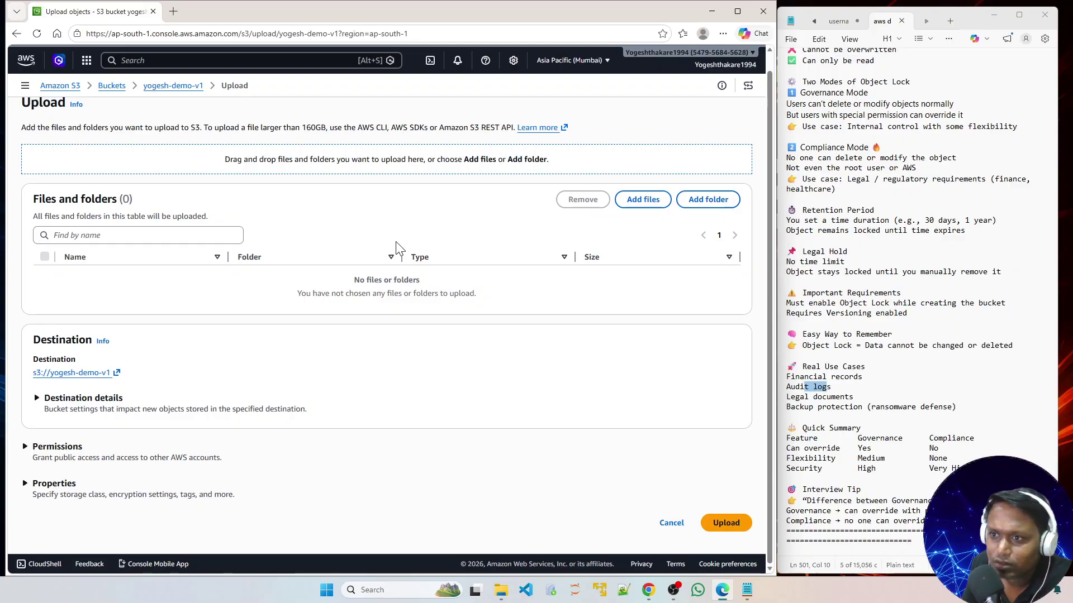
pyautogui.click(641, 202)
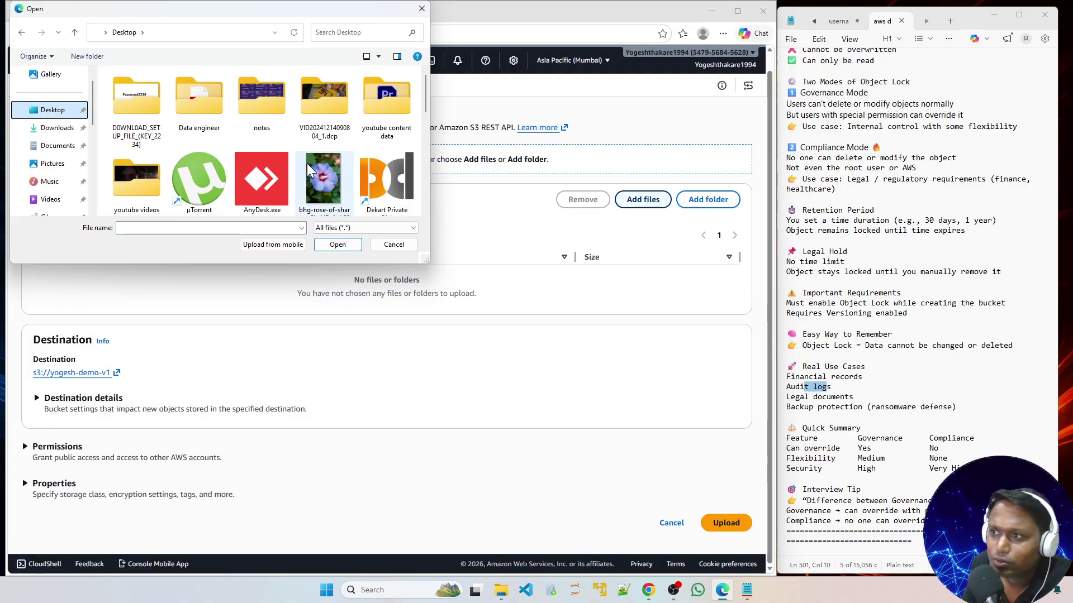
pyautogui.scroll(-2, 313, 168)
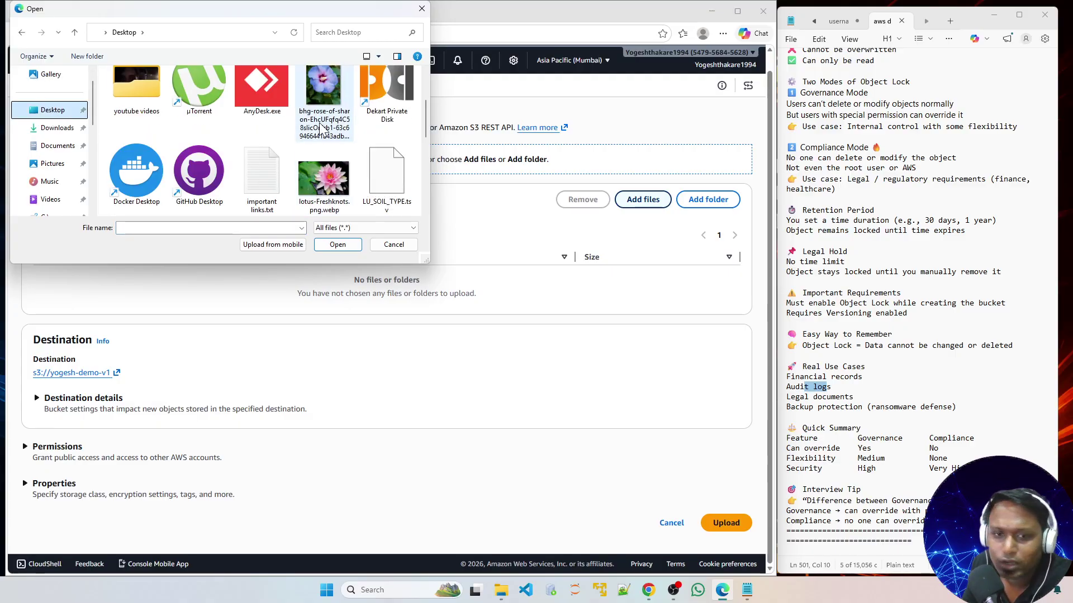
pyautogui.click(330, 177)
pyautogui.click(338, 244)
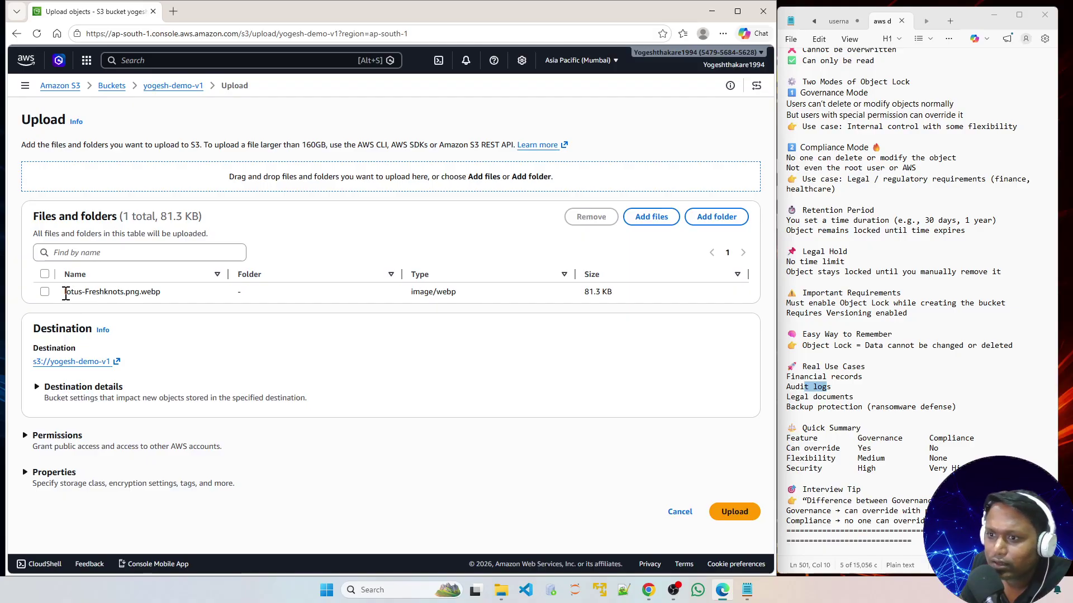
pyautogui.moveTo(63, 292); pyautogui.dragTo(162, 292)
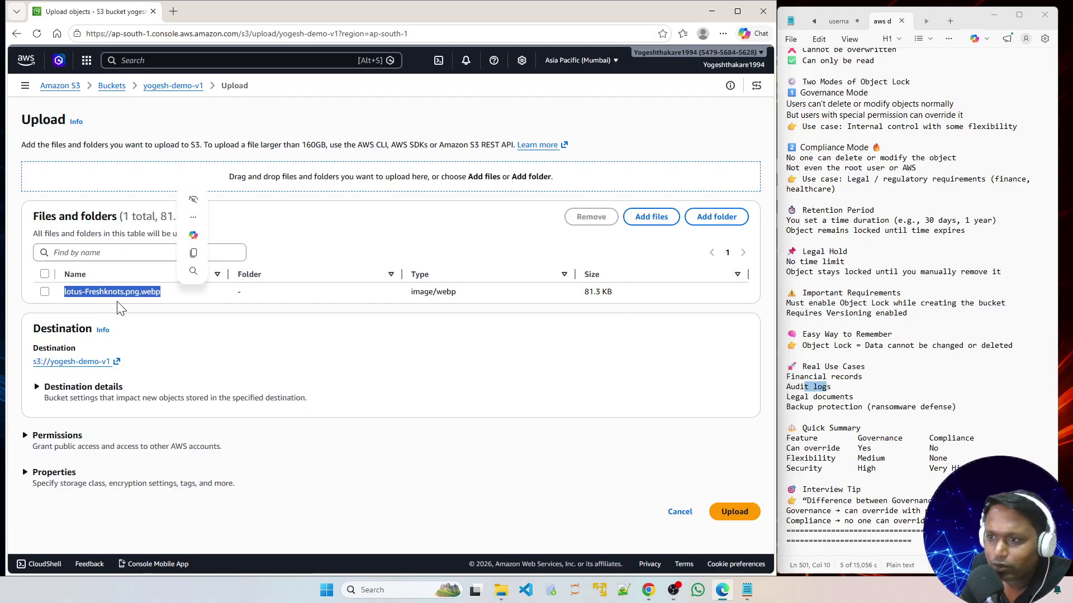
pyautogui.click(162, 321)
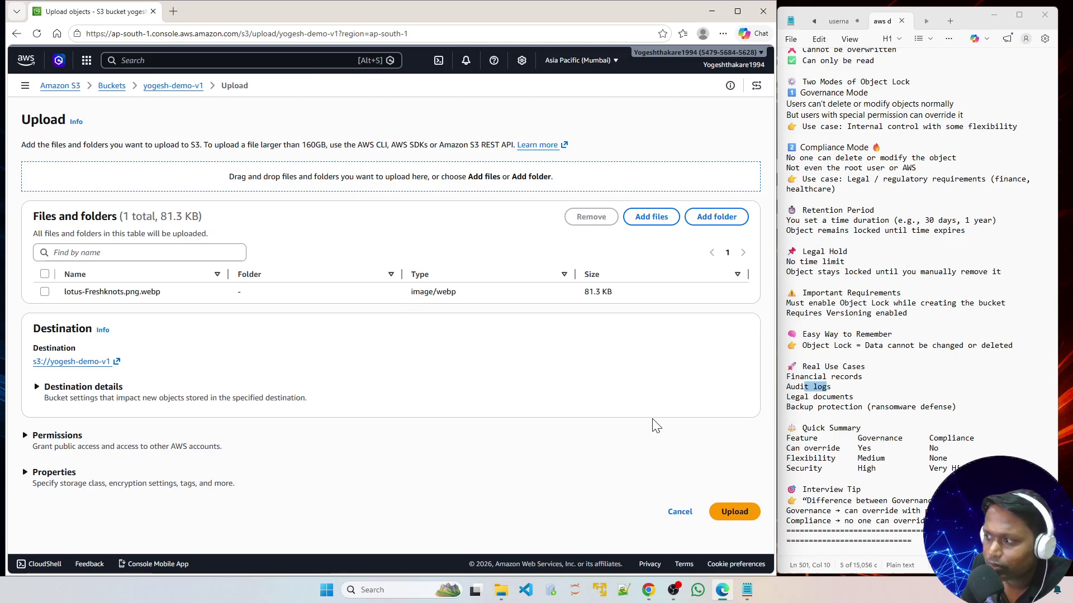
pyautogui.click(734, 511)
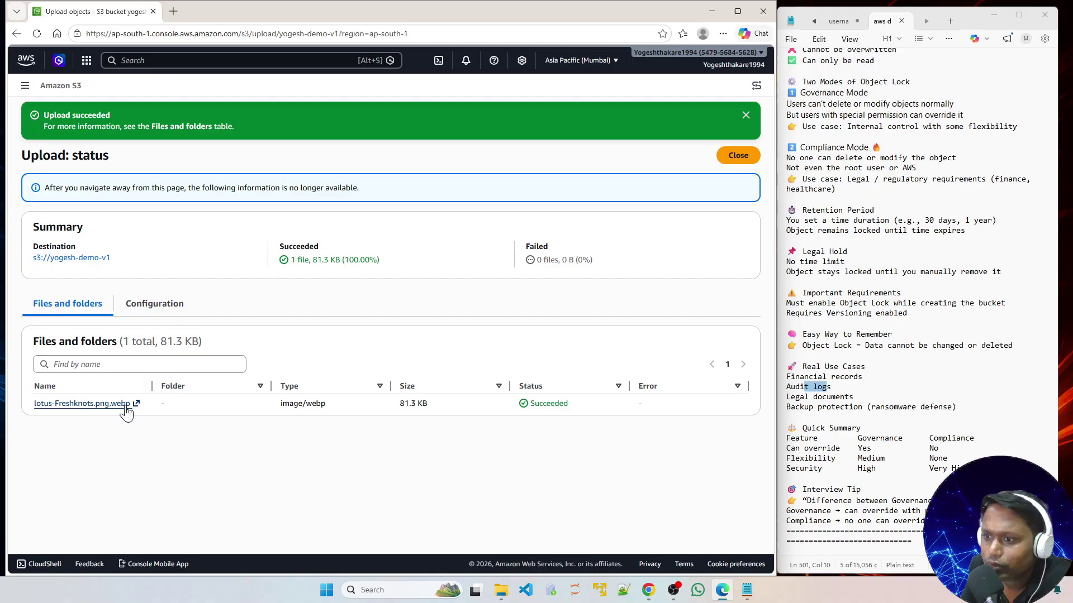
# Open the uploaded image's details, test access through its Object URL, and return to the object's details.
pyautogui.click(110, 414)
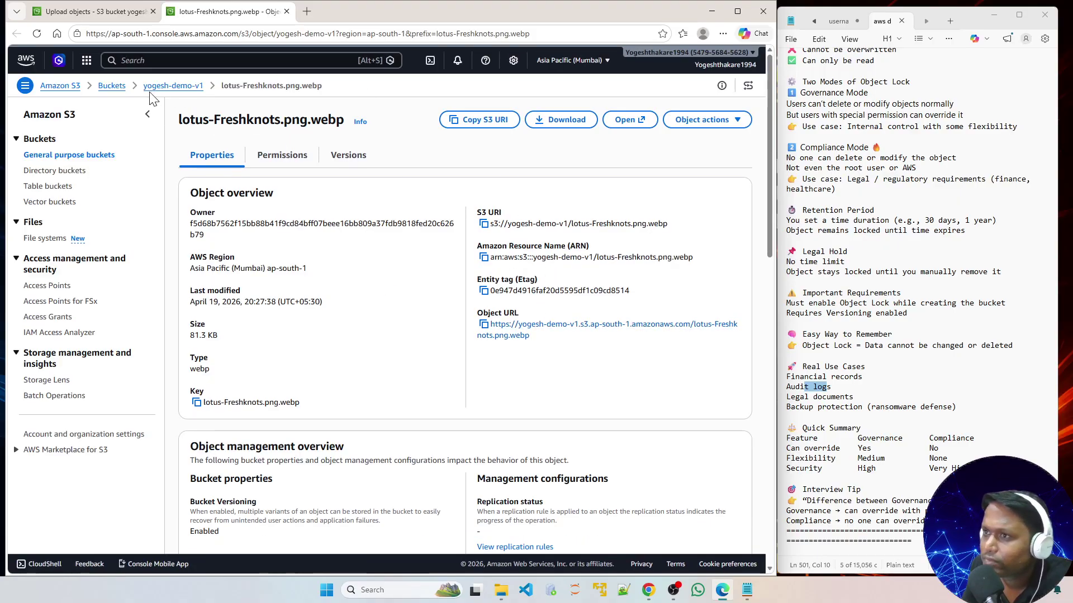
pyautogui.click(493, 335)
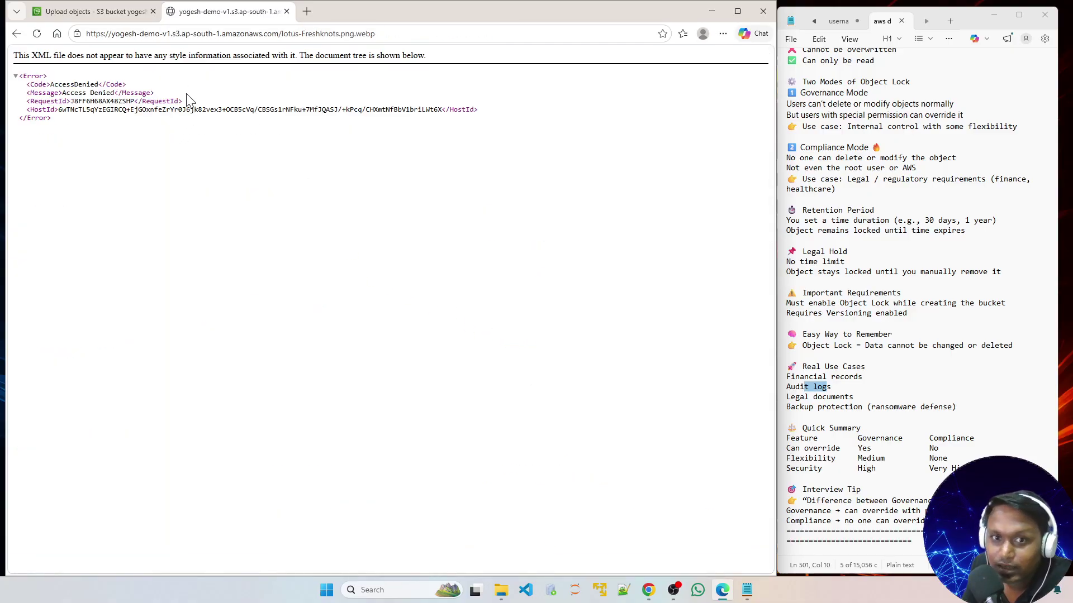
pyautogui.hotkey('alt', 'Tab')
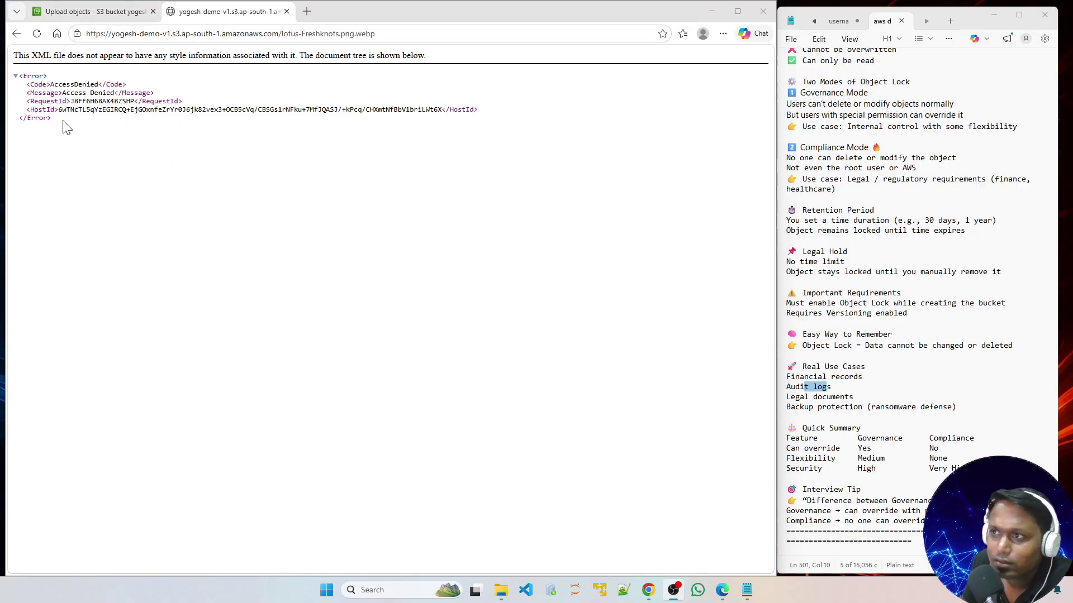
pyautogui.press('F5')
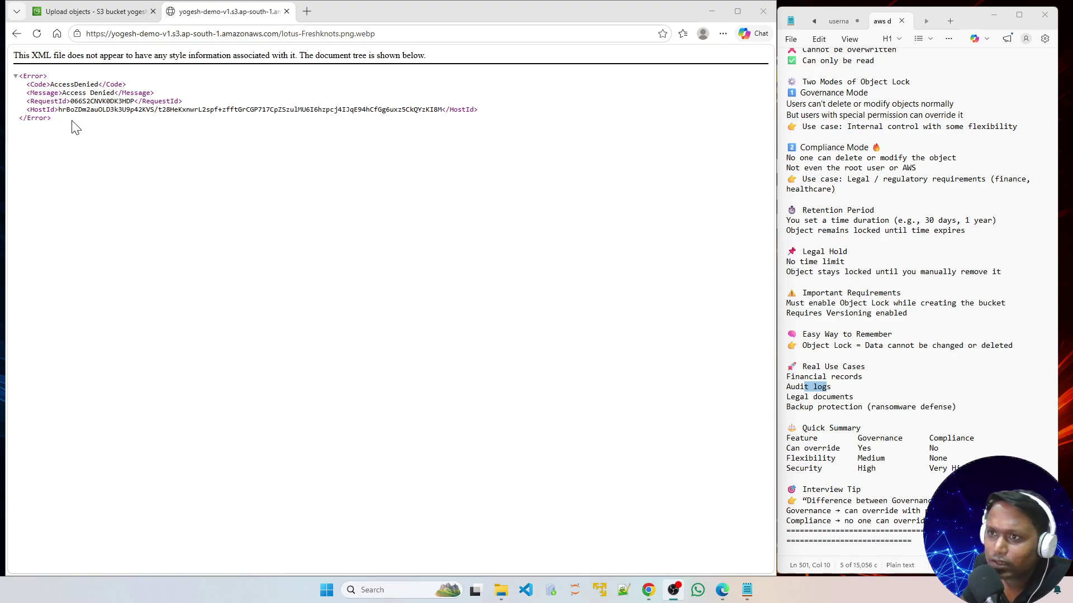
pyautogui.moveTo(71, 122); pyautogui.dragTo(97, 101)
pyautogui.click(255, 220)
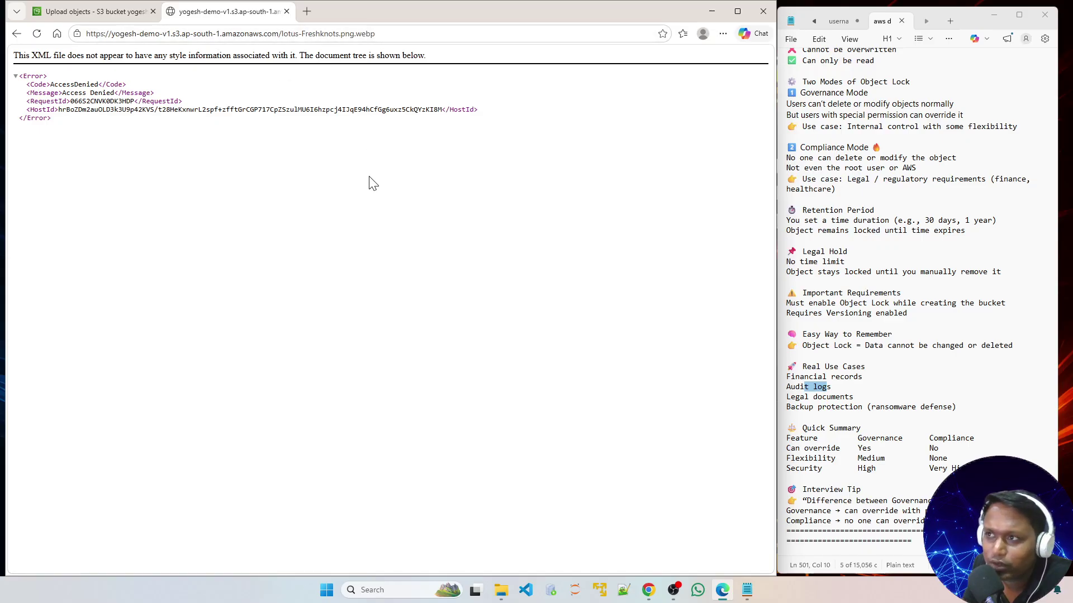
pyautogui.hotkey('alt', 'Left')
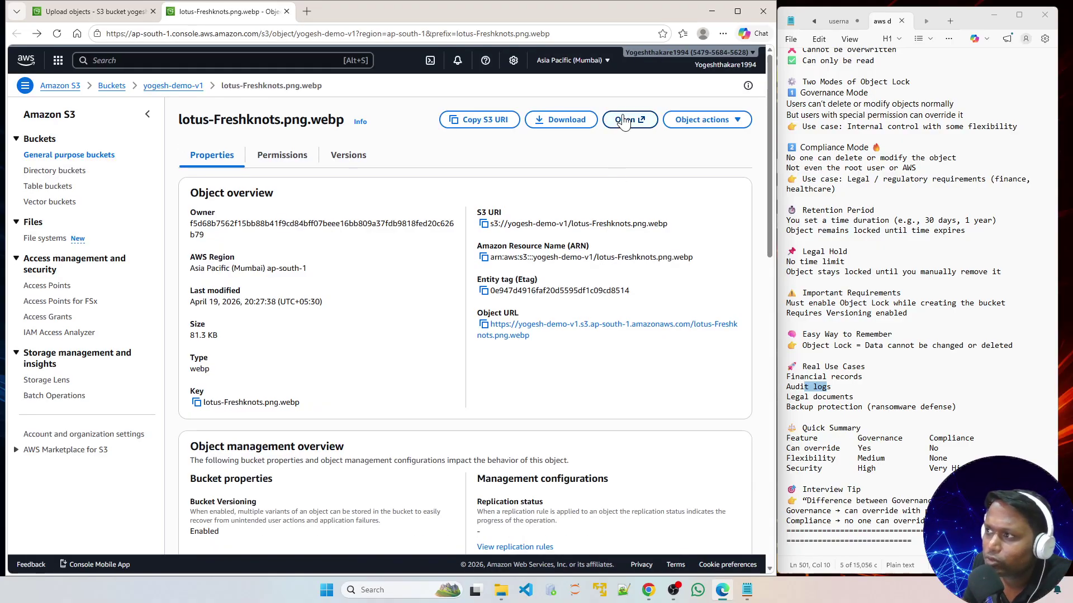
# Open the lotus image from its details, examine the signature parameters that follow the file name in its URL, and return to the details.
pyautogui.click(627, 118)
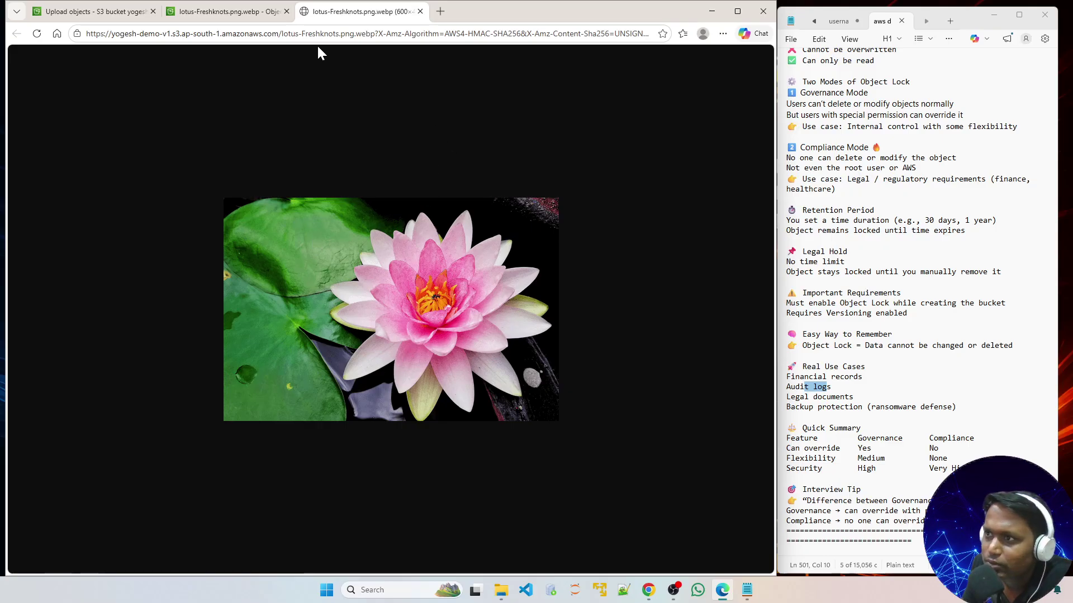
pyautogui.click(397, 35)
pyautogui.click(398, 35)
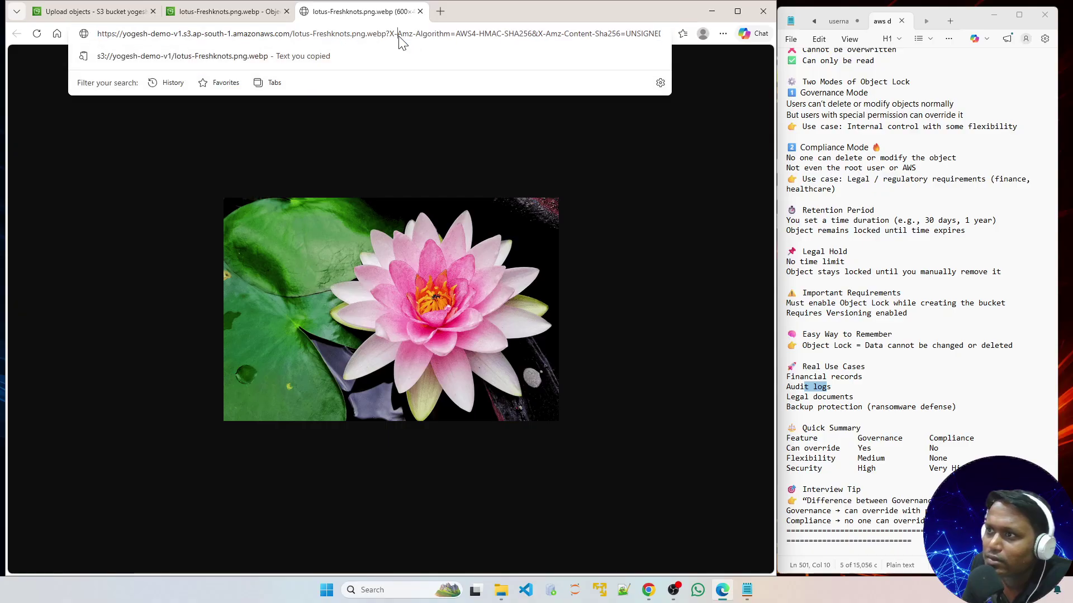
pyautogui.click(230, 137)
pyautogui.click(400, 35)
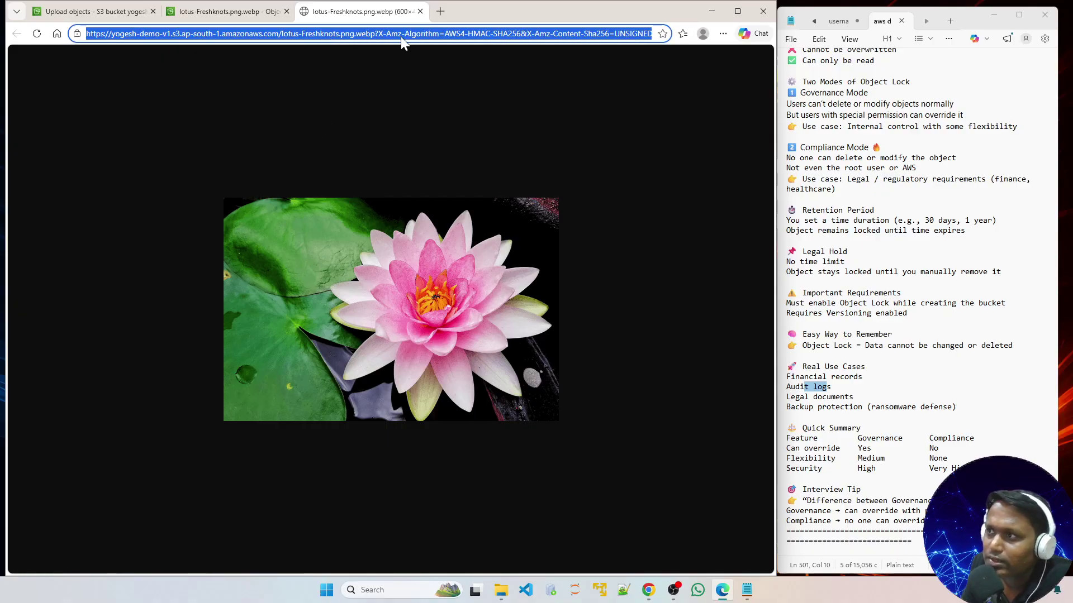
pyautogui.click(404, 33)
pyautogui.moveTo(395, 33); pyautogui.dragTo(794, 19)
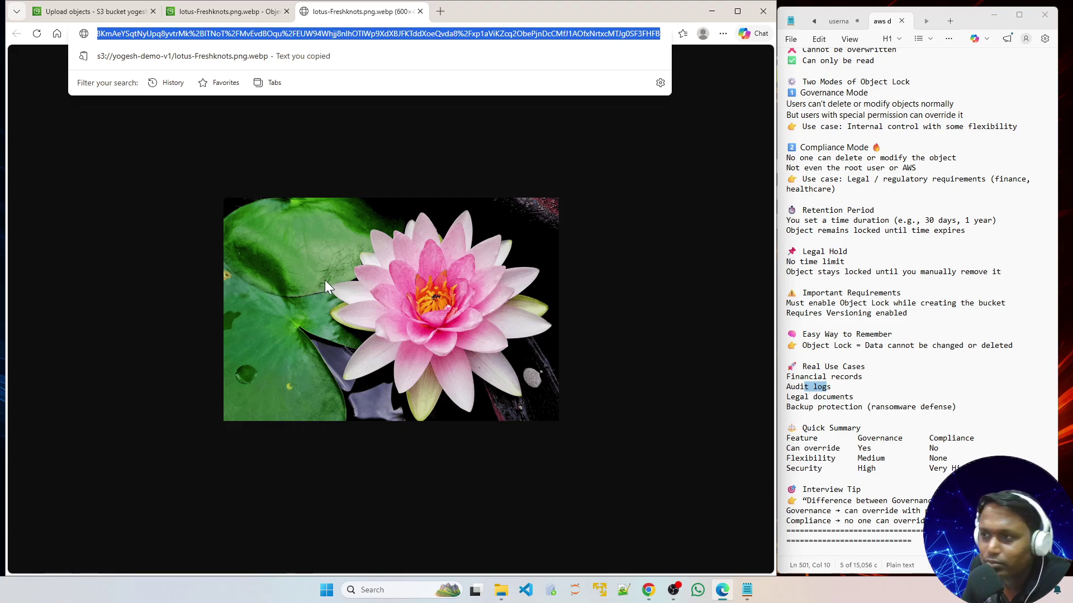
pyautogui.click(416, 168)
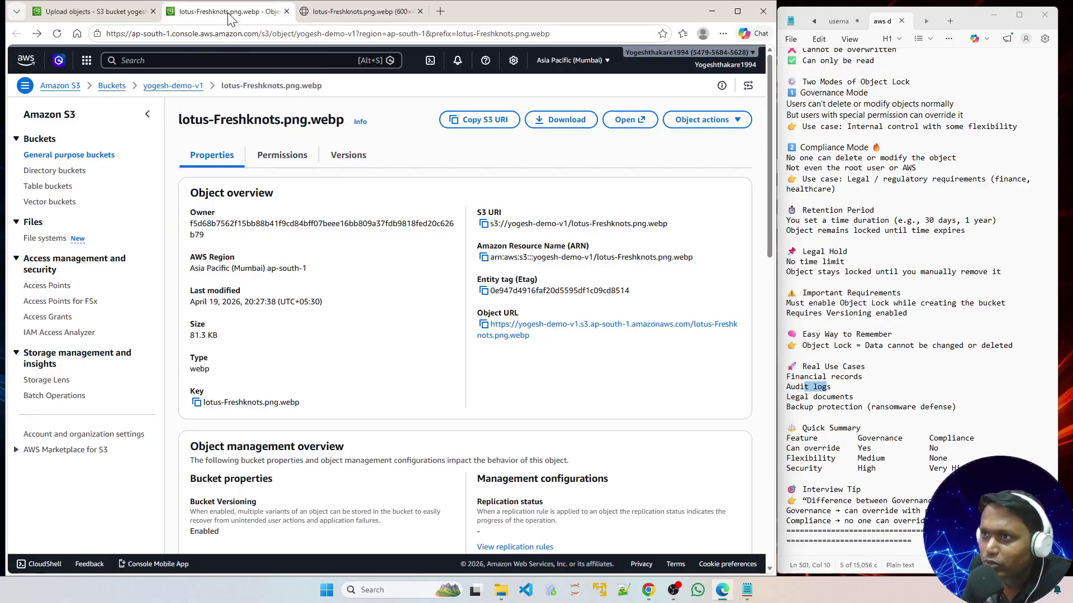
pyautogui.click(227, 11)
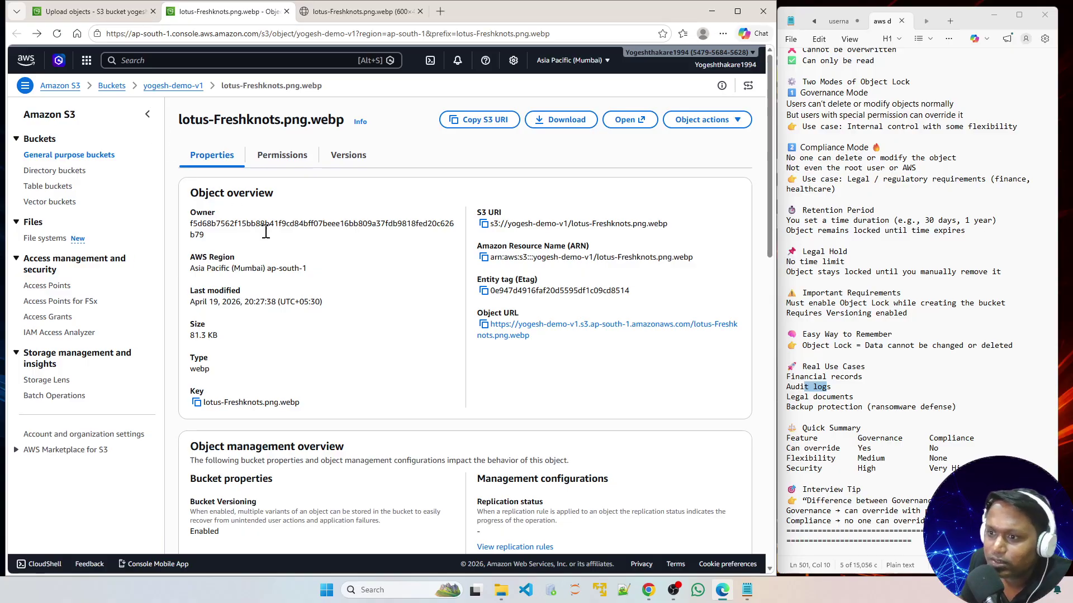
# Create a folder named image in the demo bucket without specifying an encryption key.
pyautogui.click(112, 85)
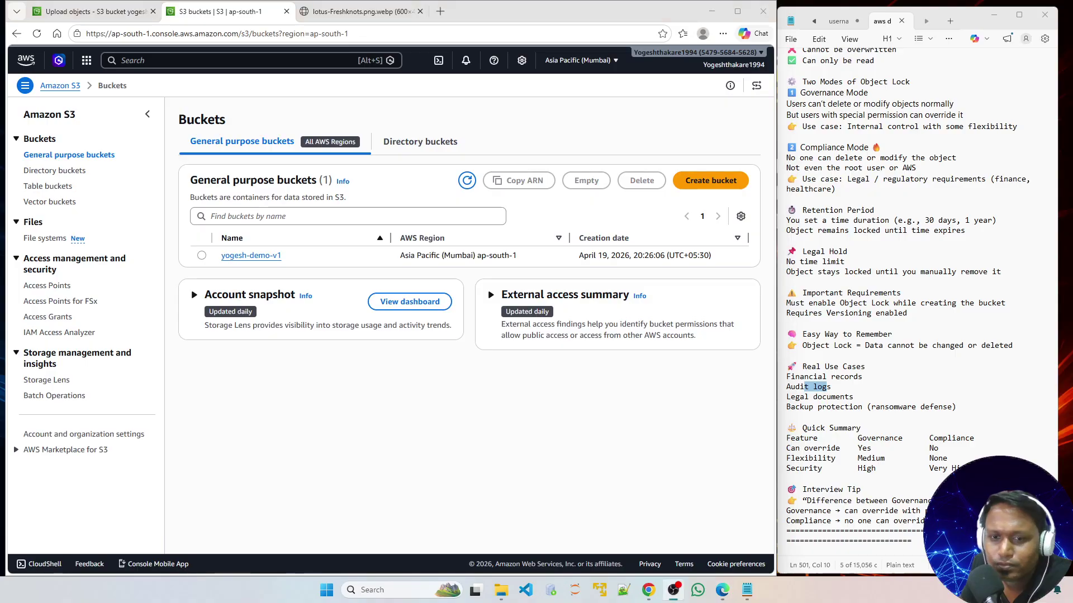
pyautogui.click(250, 256)
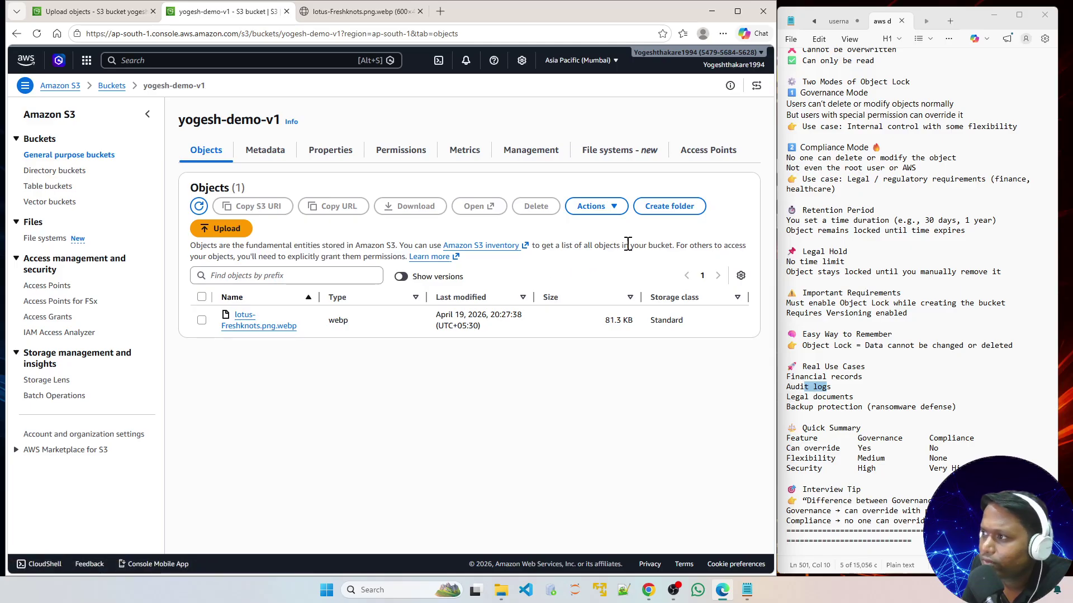
pyautogui.click(665, 206)
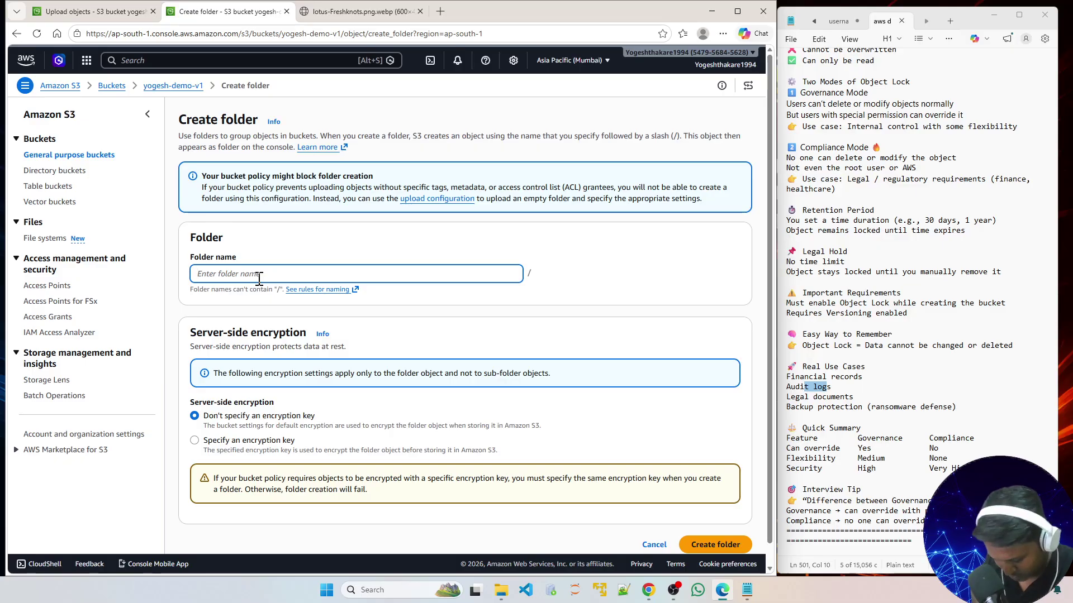
pyautogui.write('image')
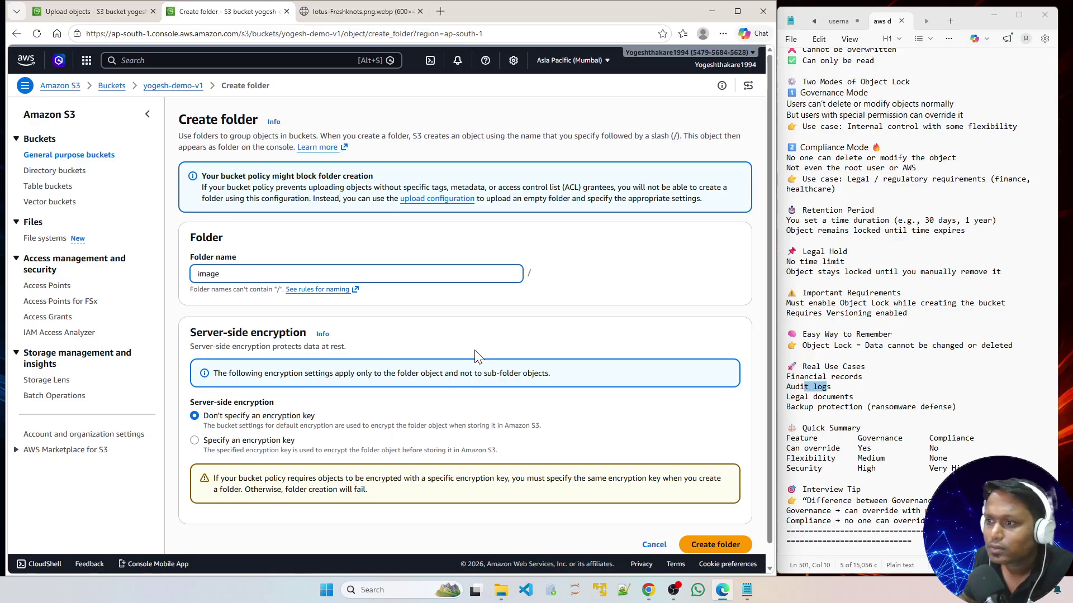
pyautogui.click(699, 543)
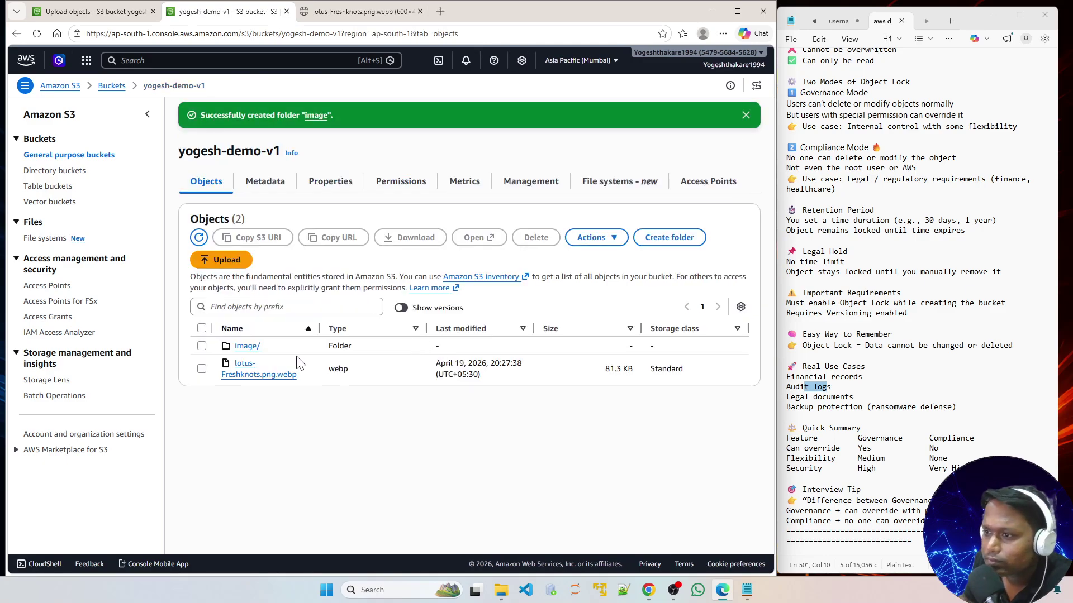
# Upload the bhg-rose-of-sharon JPG from the Desktop folder into the image folder and close the upload status.
pyautogui.click(247, 345)
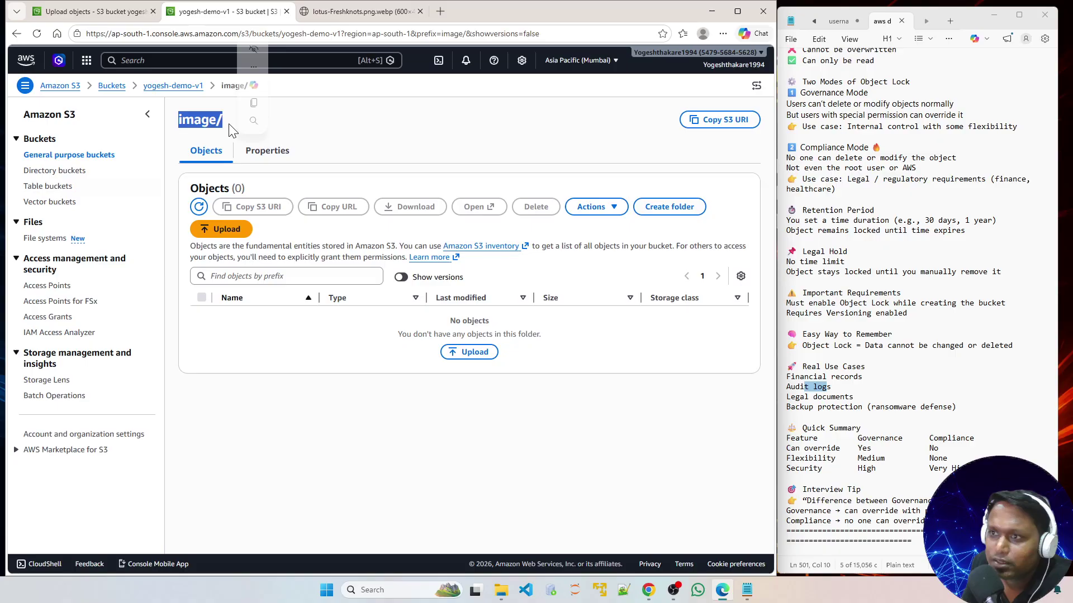
pyautogui.click(468, 352)
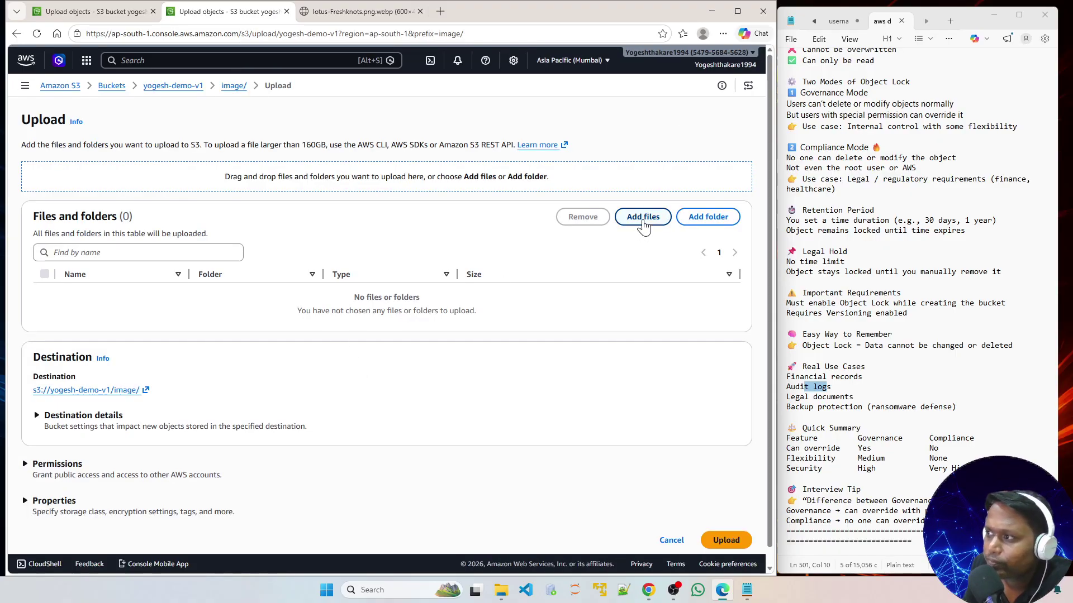
pyautogui.click(642, 221)
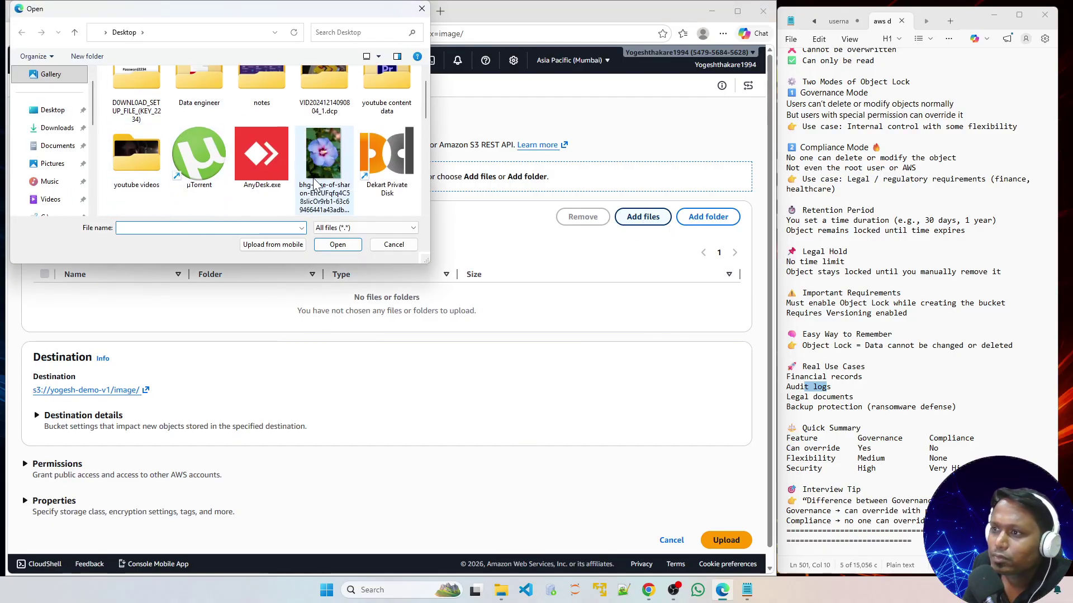
pyautogui.scroll(-3, 313, 190)
pyautogui.scroll(3, 319, 190)
pyautogui.click(324, 184)
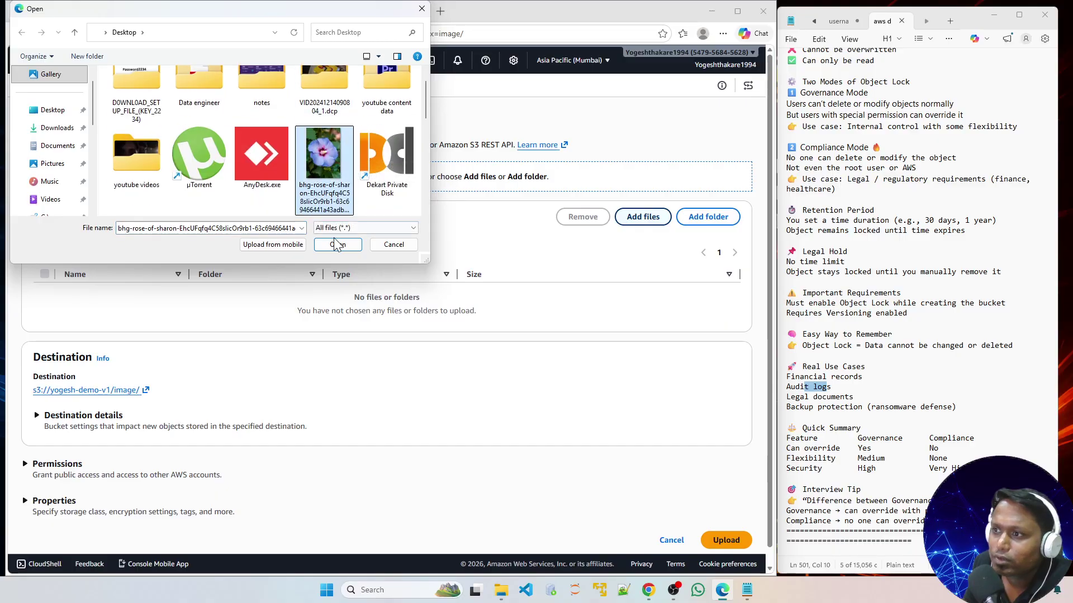
pyautogui.click(335, 243)
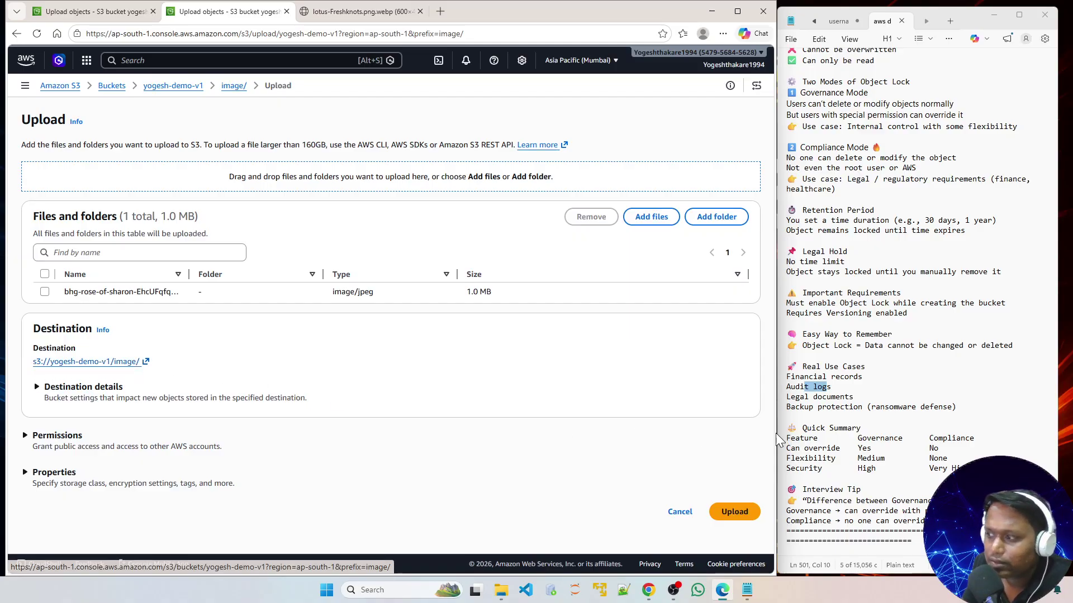
pyautogui.click(734, 512)
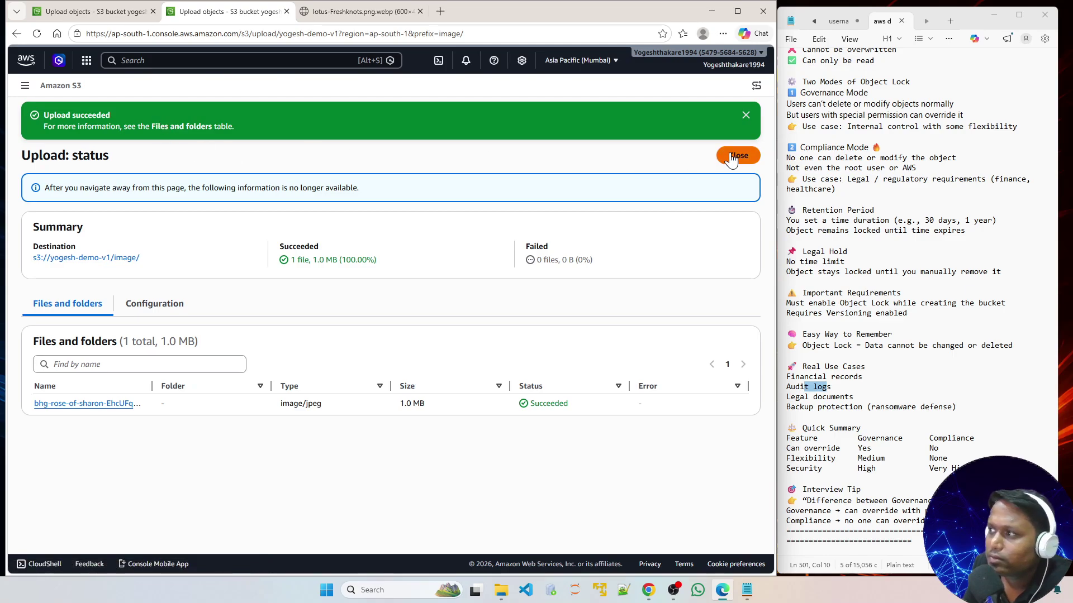
pyautogui.click(746, 116)
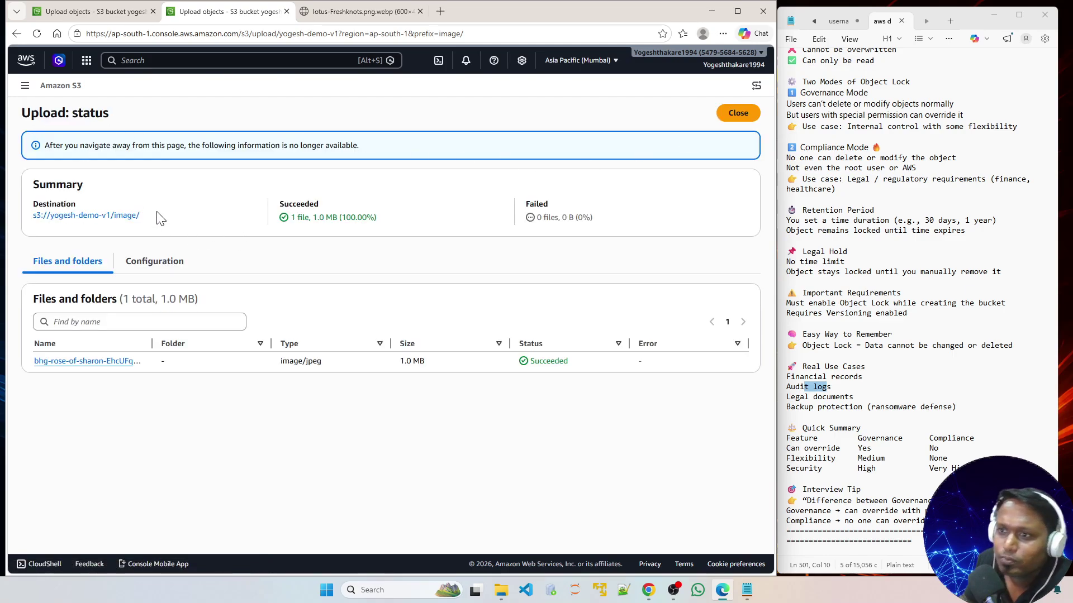
pyautogui.hotkey('alt', 'Left')
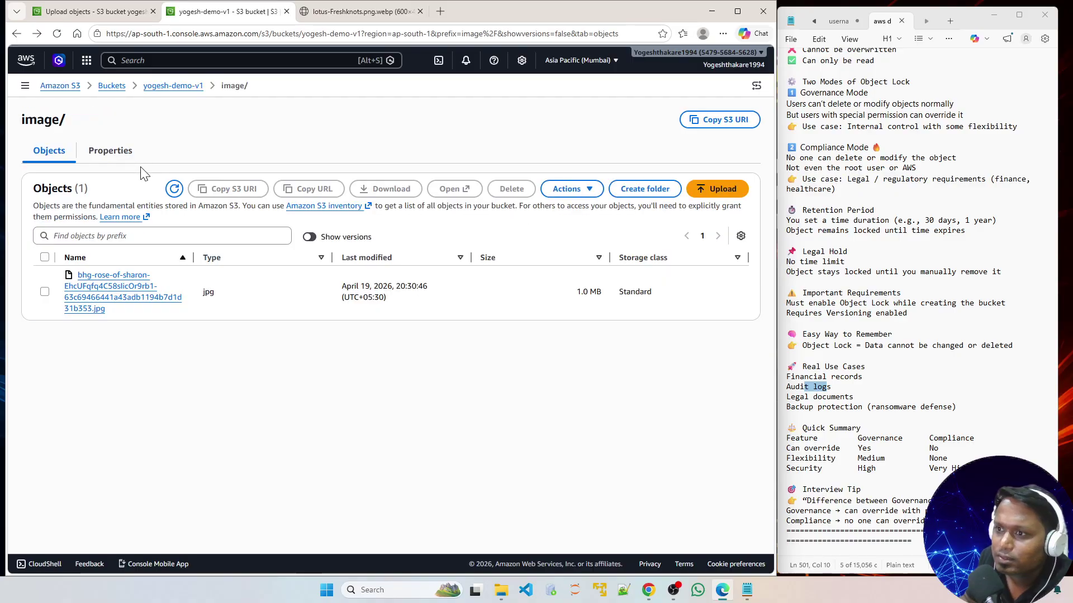
# From the buckets list, find the rose-of-sharon object inside the bucket's image folder, view the picture and return to its details.
pyautogui.click(111, 87)
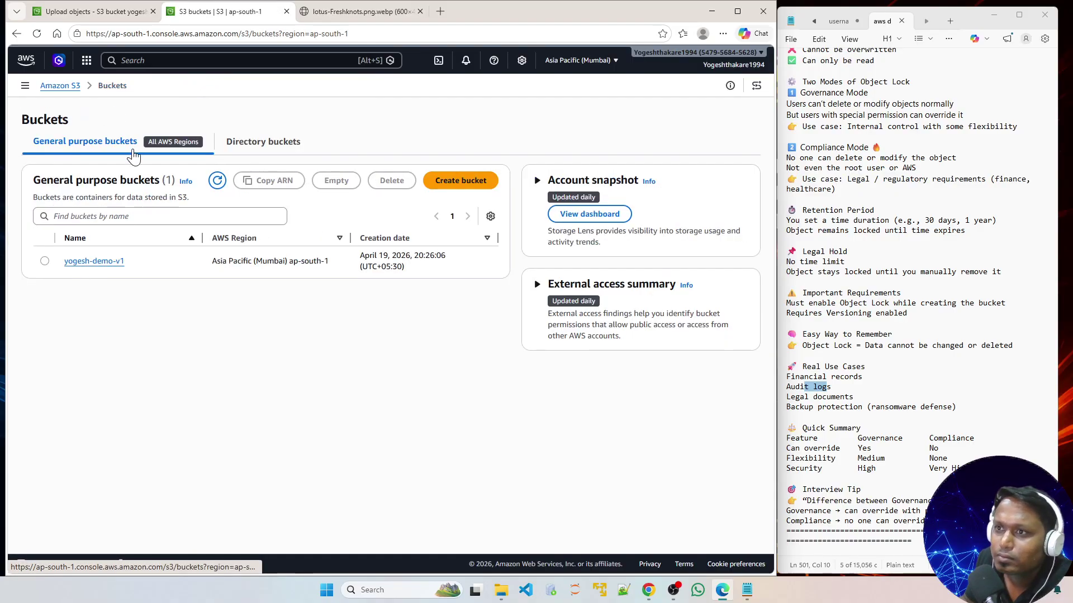
pyautogui.click(110, 267)
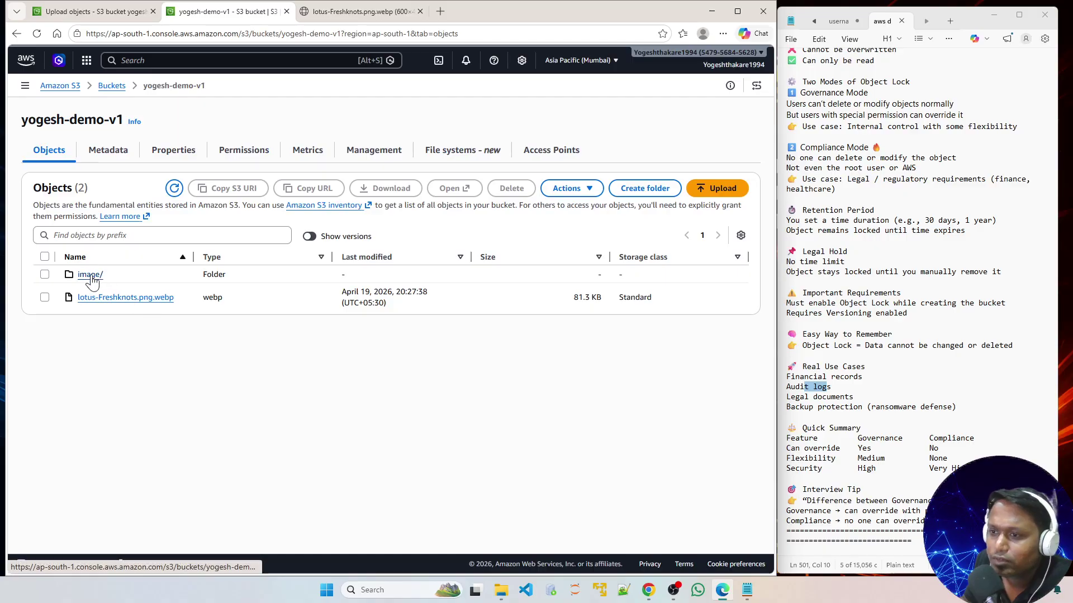
pyautogui.click(90, 275)
pyautogui.click(112, 282)
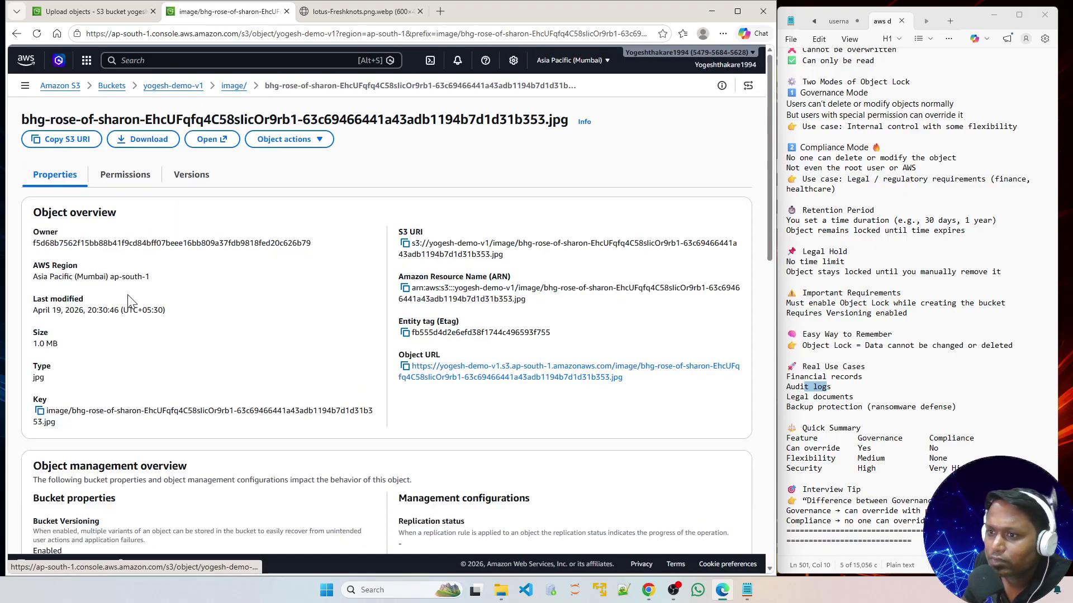
pyautogui.click(209, 140)
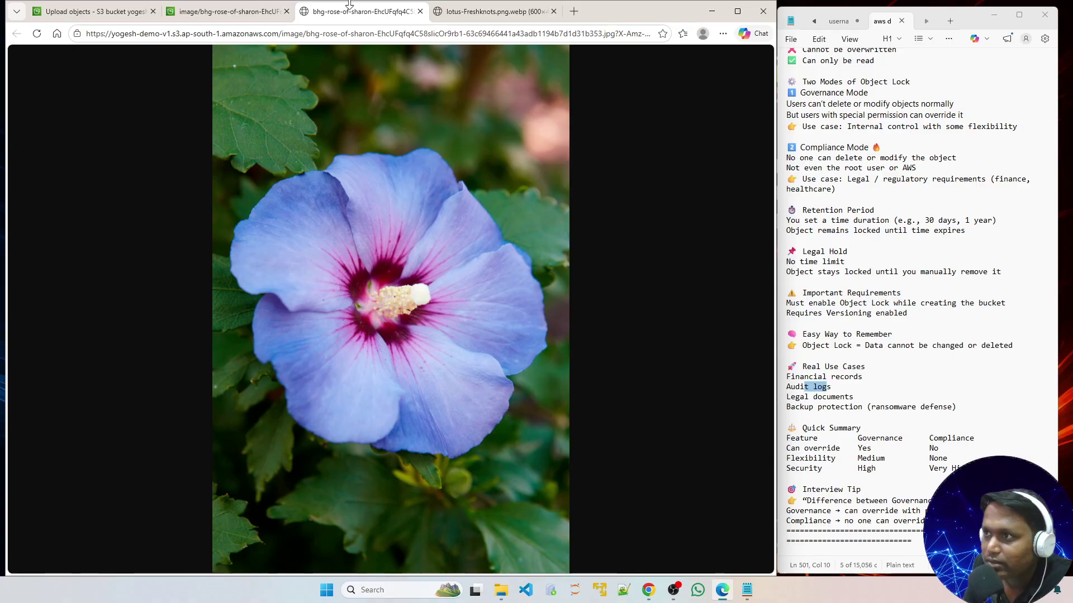
pyautogui.click(419, 11)
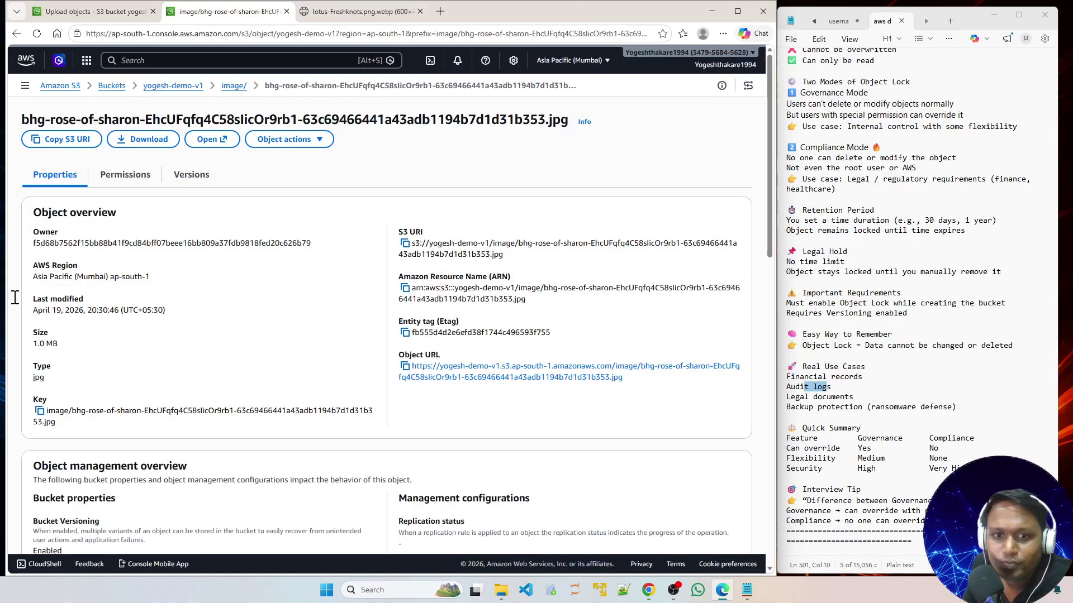